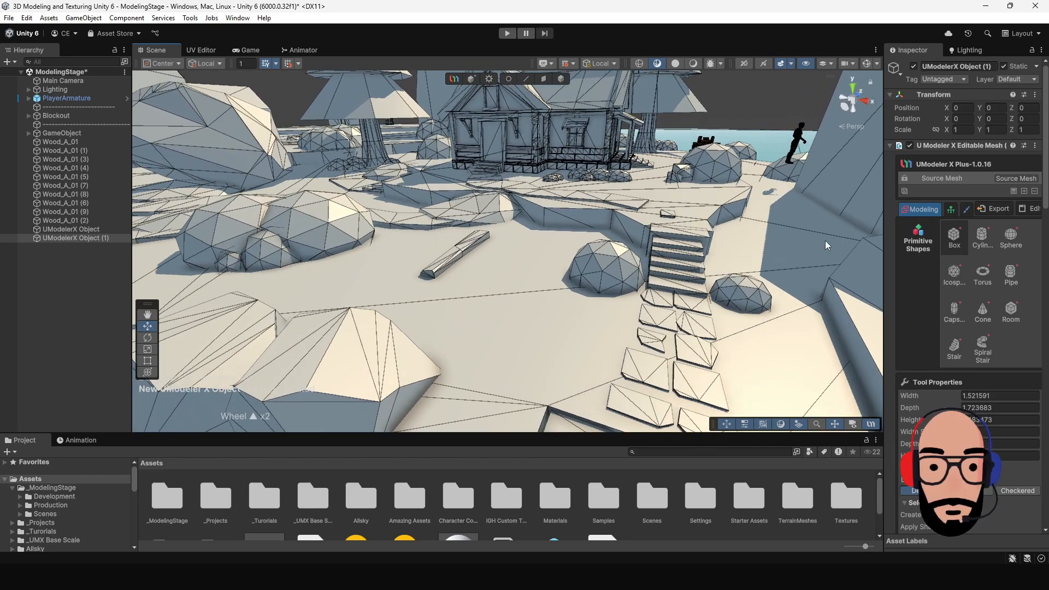
Step: Draw a box primitive about 1.71 wide and 1.66 deep on the open ground beside the stone path and frame it in object mode
left_click_drag(471, 273, 508, 330)
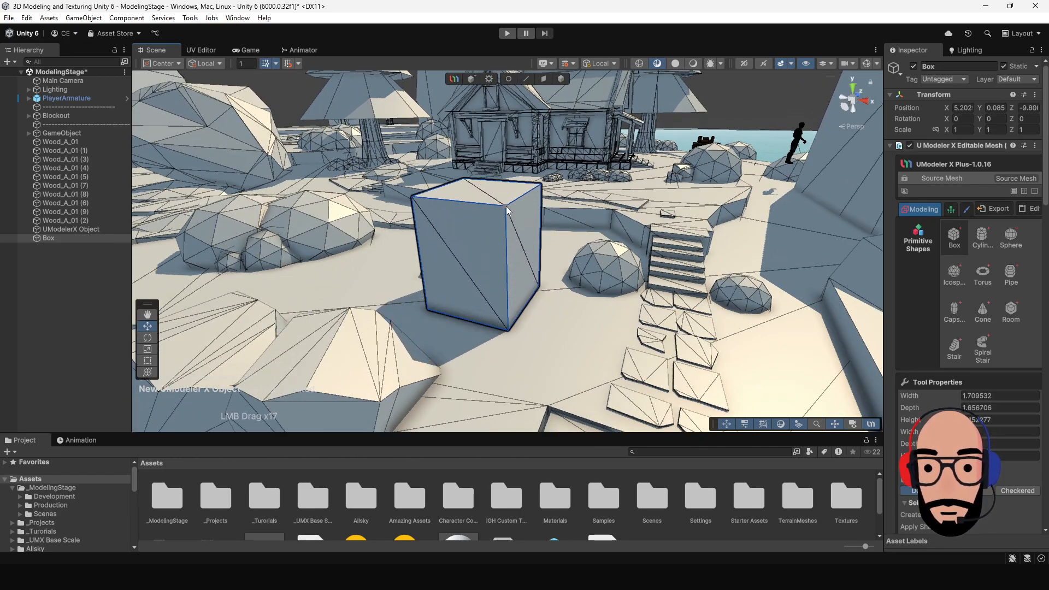
left_click(549, 98)
key("f")
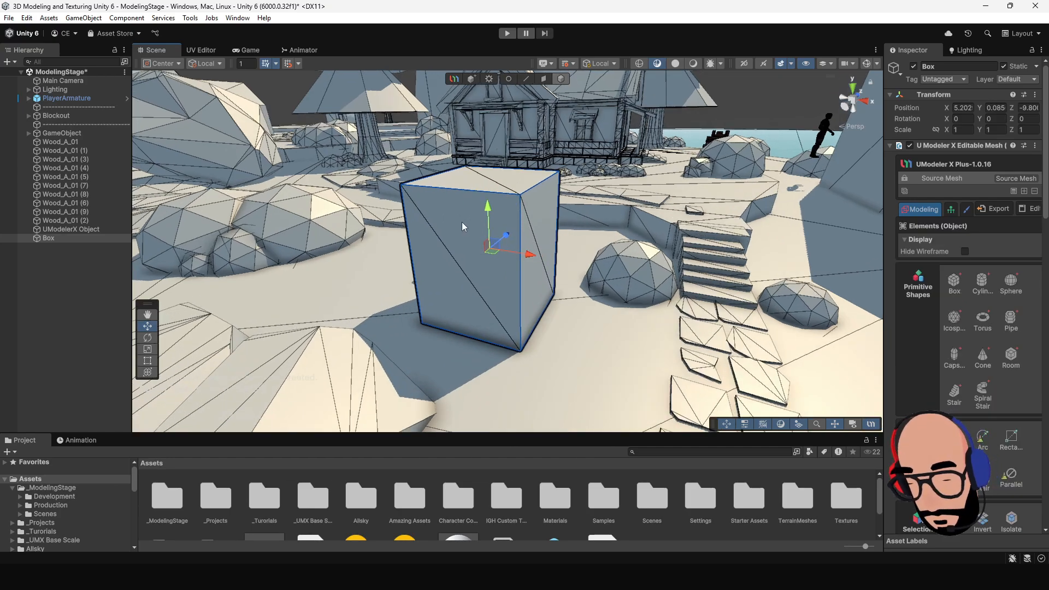
scroll(490, 309, "down", 5)
left_click_drag(393, 202, 456, 214, "alt")
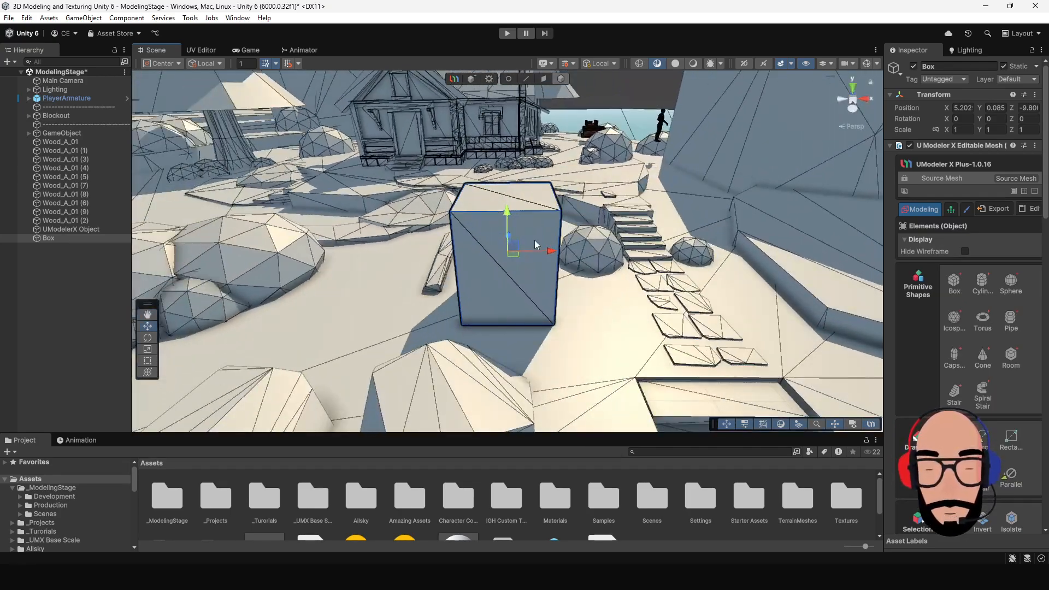
left_click_drag(595, 237, 697, 229, "alt")
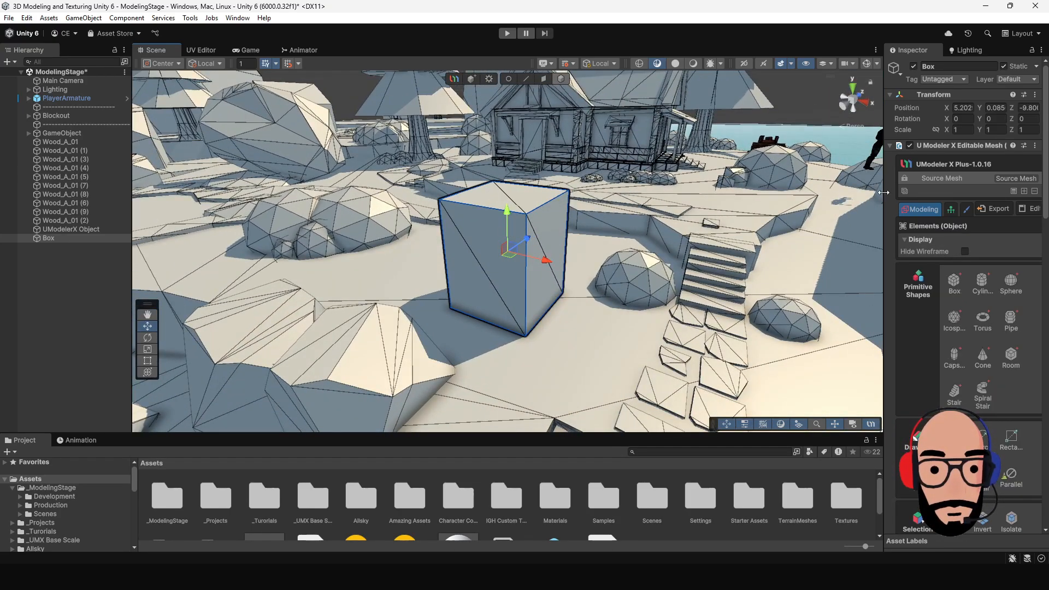
Step: Widen the Inspector, then select all faces of the box and open them in the UV Editor
left_click_drag(880, 193, 845, 196)
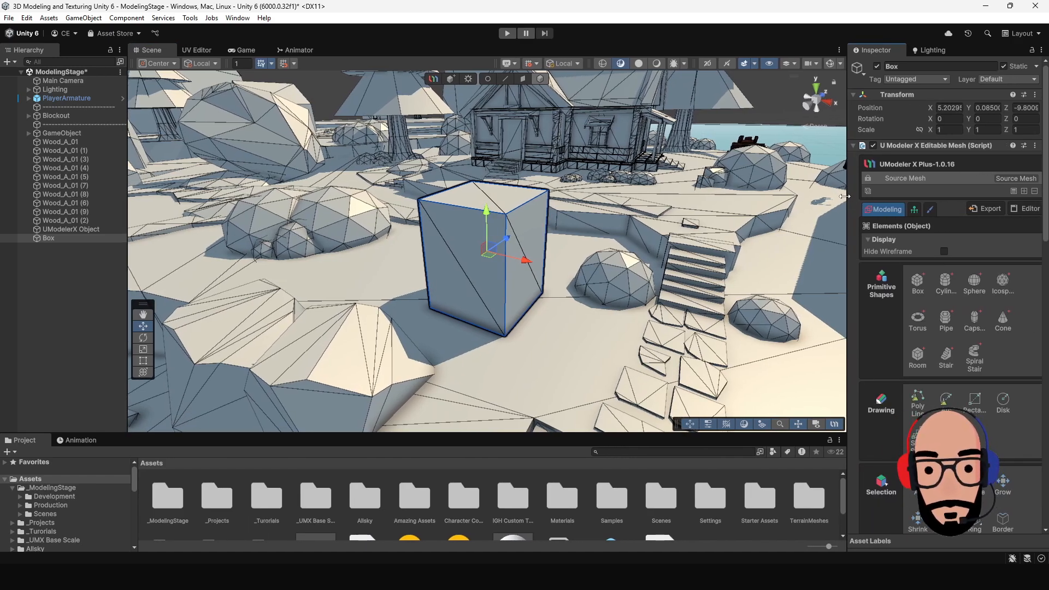
left_click_drag(417, 222, 437, 276, "alt")
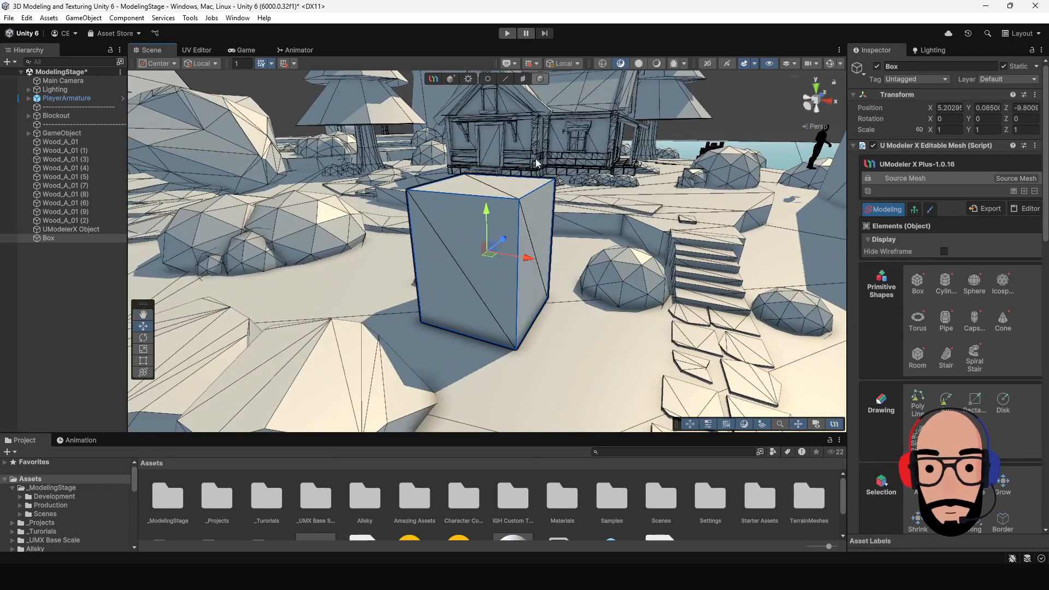
left_click(526, 81)
left_click_drag(343, 135, 593, 371)
mouse_move(666, 304)
left_mouse_down("alt")
mouse_move(394, 328)
mouse_move(671, 319)
left_mouse_up("alt")
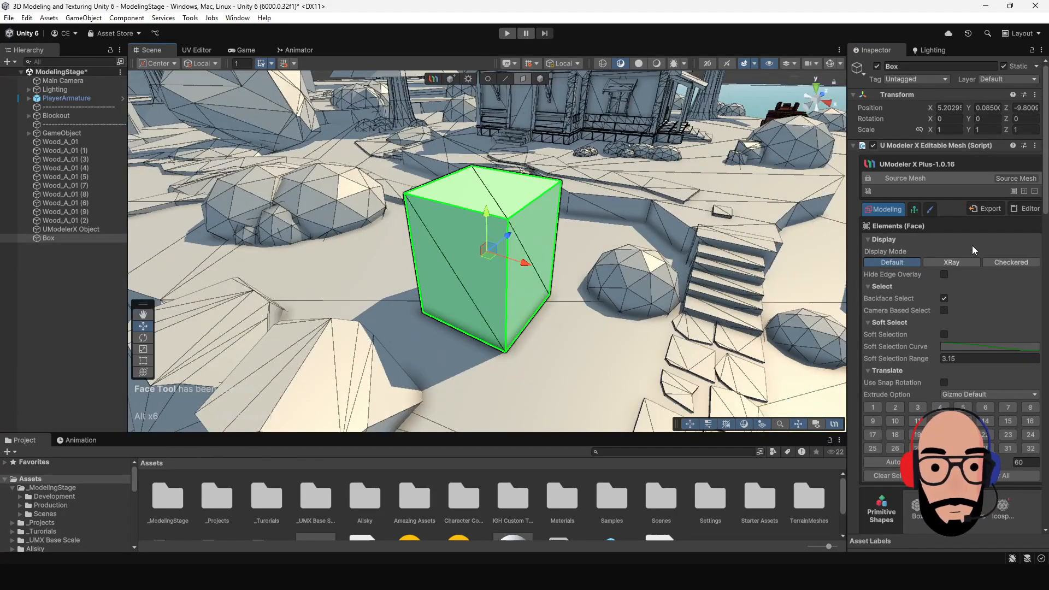
left_click(1020, 211)
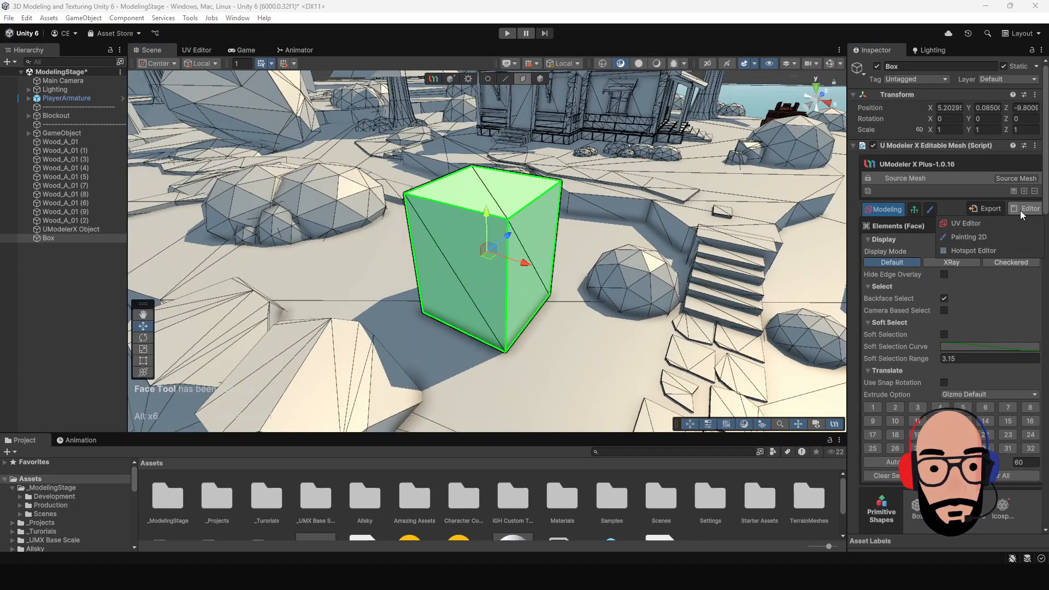
left_click(976, 225)
Step: Unwrap all of the box's UV faces with the Cube projection and close the UV Editor
left_click_drag(189, 216, 623, 542)
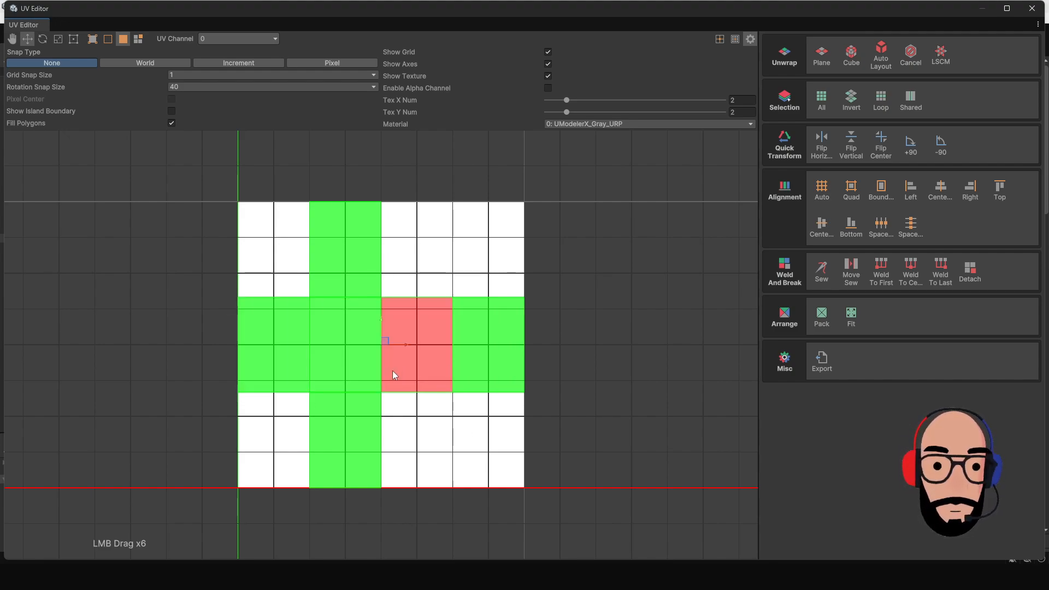
left_click(851, 63)
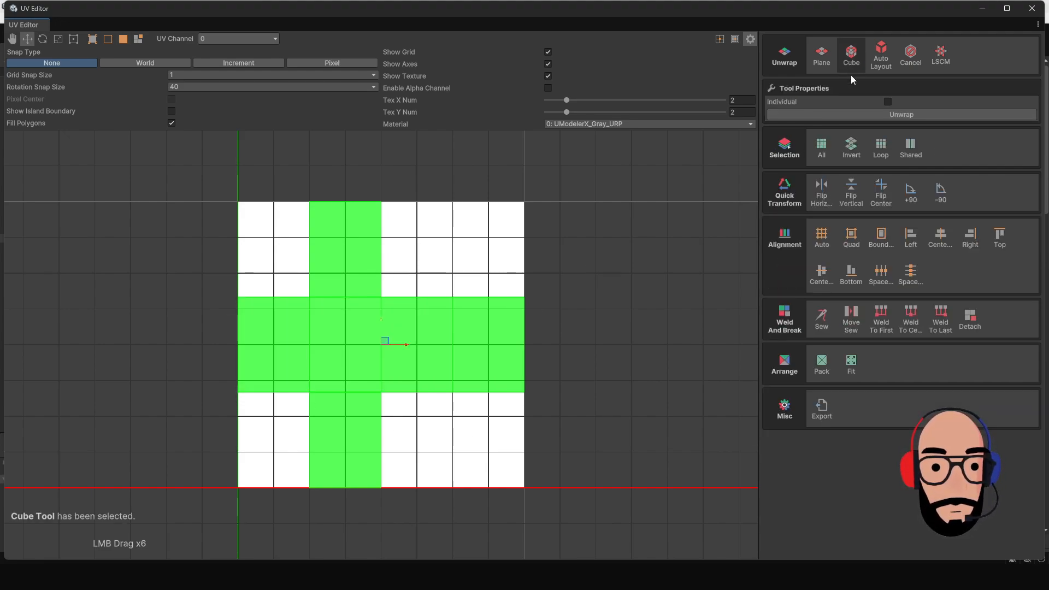
left_click(871, 115)
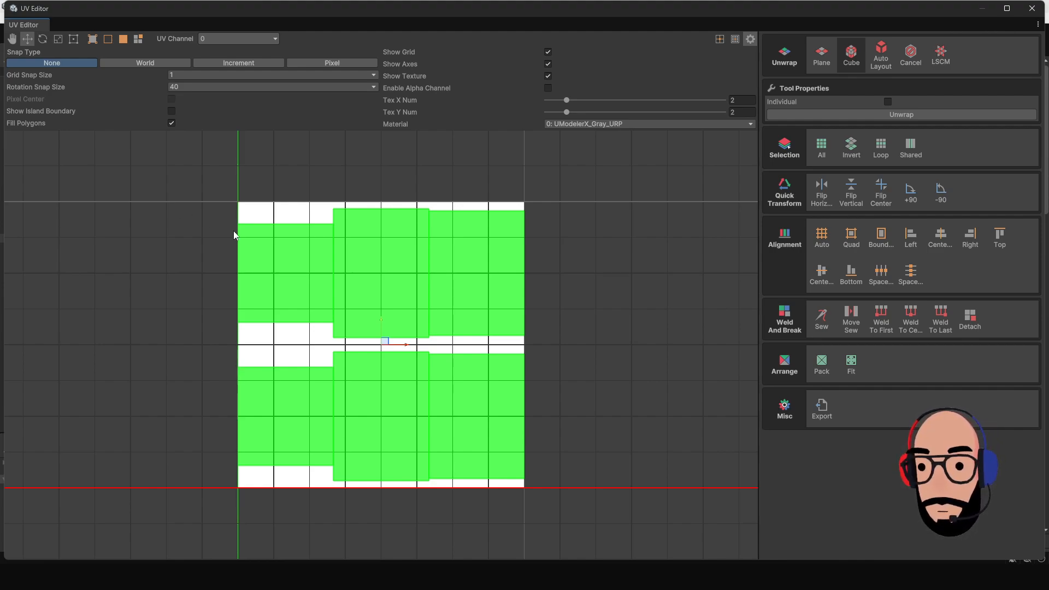
left_click(1030, 10)
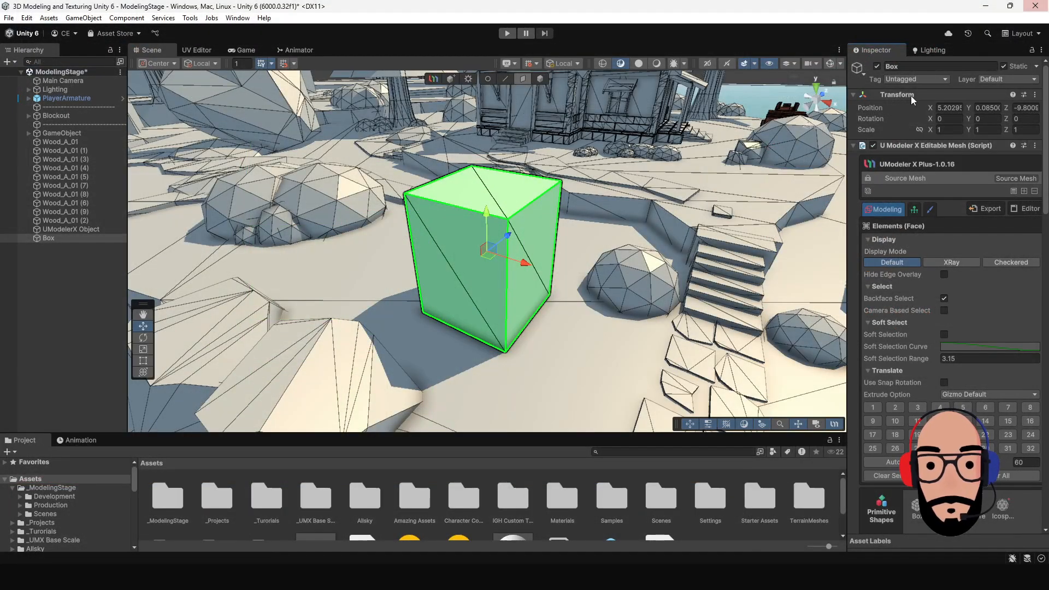
Step: Return the box to object mode and switch it to Painting 3D mode
mouse_move(454, 286)
left_mouse_down("alt")
mouse_move(412, 288)
mouse_move(666, 294)
mouse_move(352, 299)
mouse_move(548, 279)
mouse_move(450, 292)
left_mouse_up("alt")
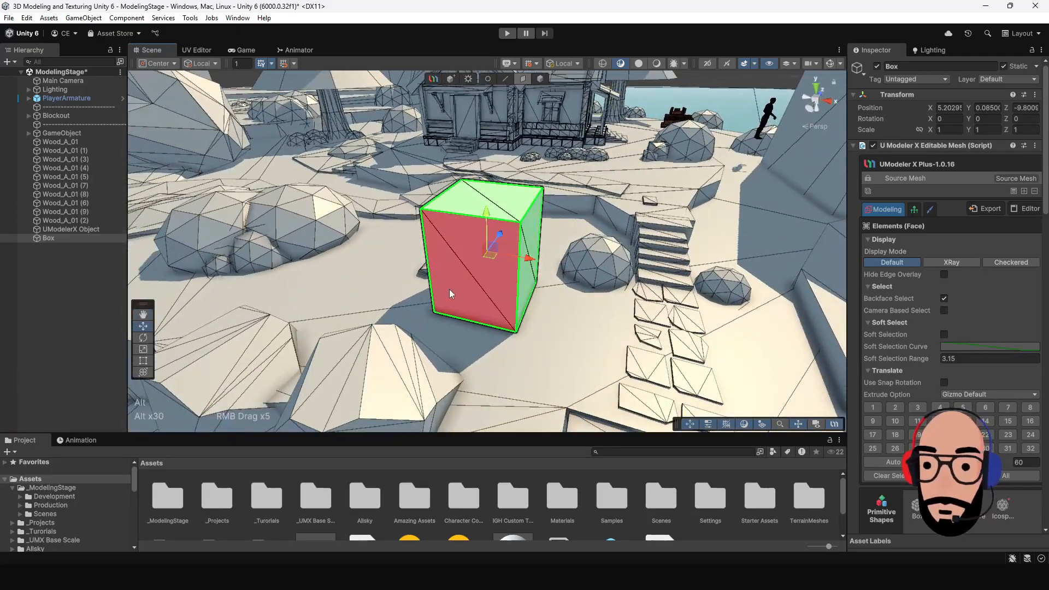
left_click_drag(640, 281, 549, 117, "alt")
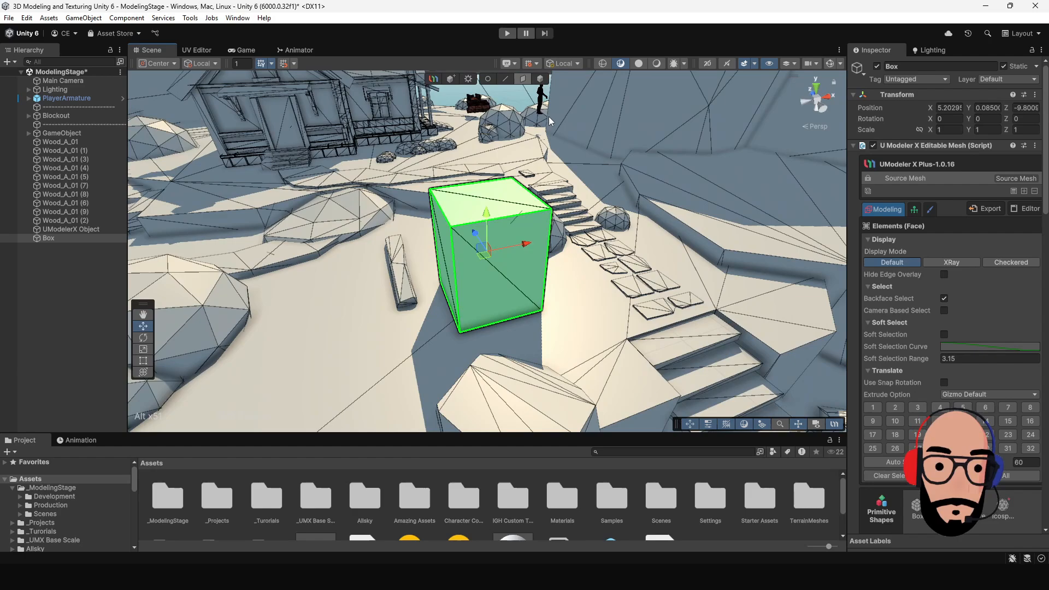
left_click(540, 79)
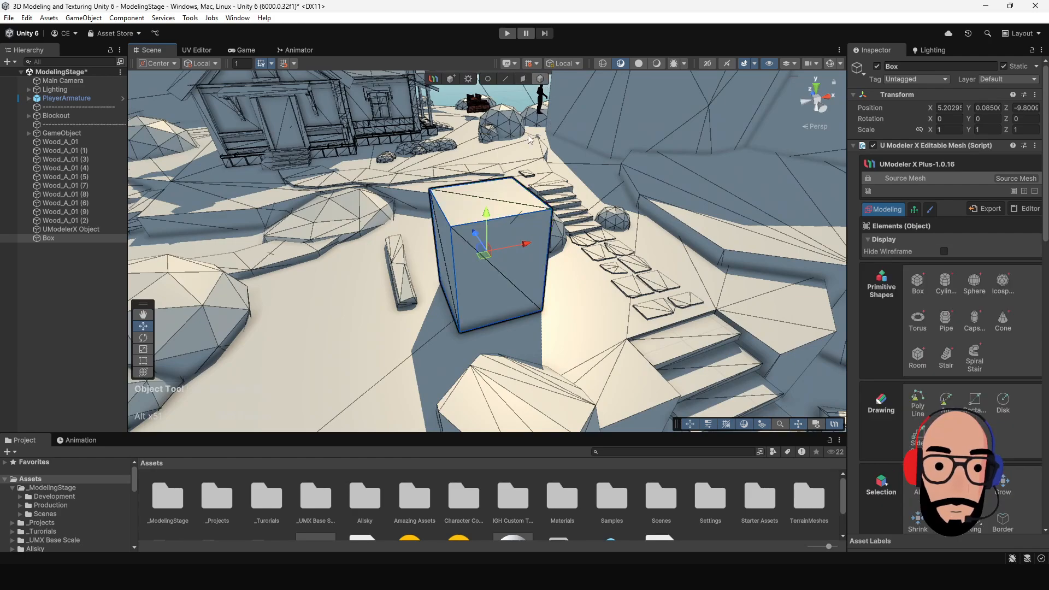
left_click(930, 210)
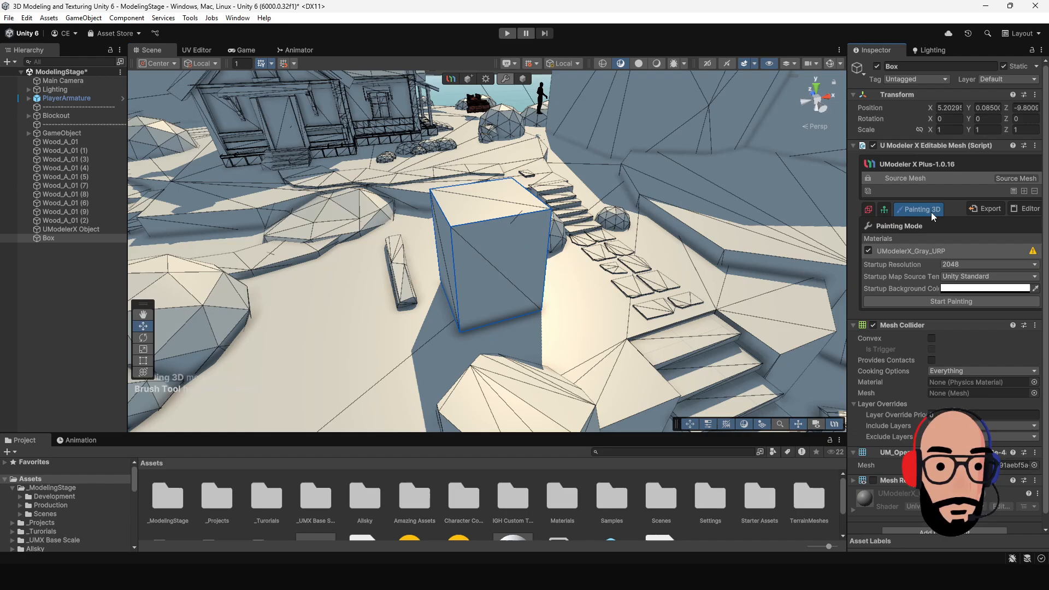
left_click_drag(724, 235, 480, 257, "alt")
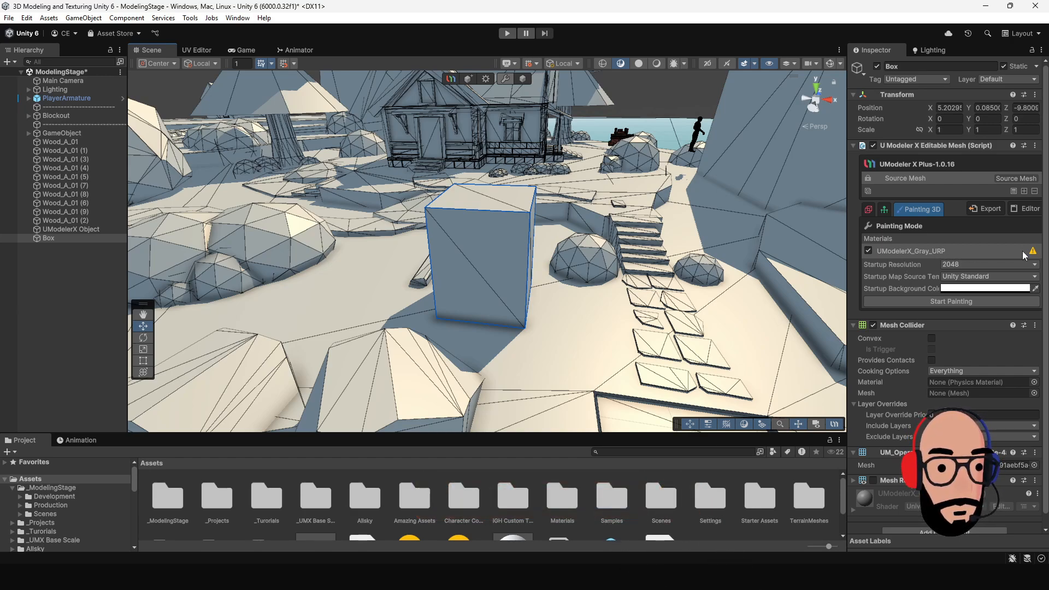
Step: Start painting on the box's UModelerX_Gray_URP material with a 2048 startup resolution and the Unity Standard map source template
left_click(1002, 253)
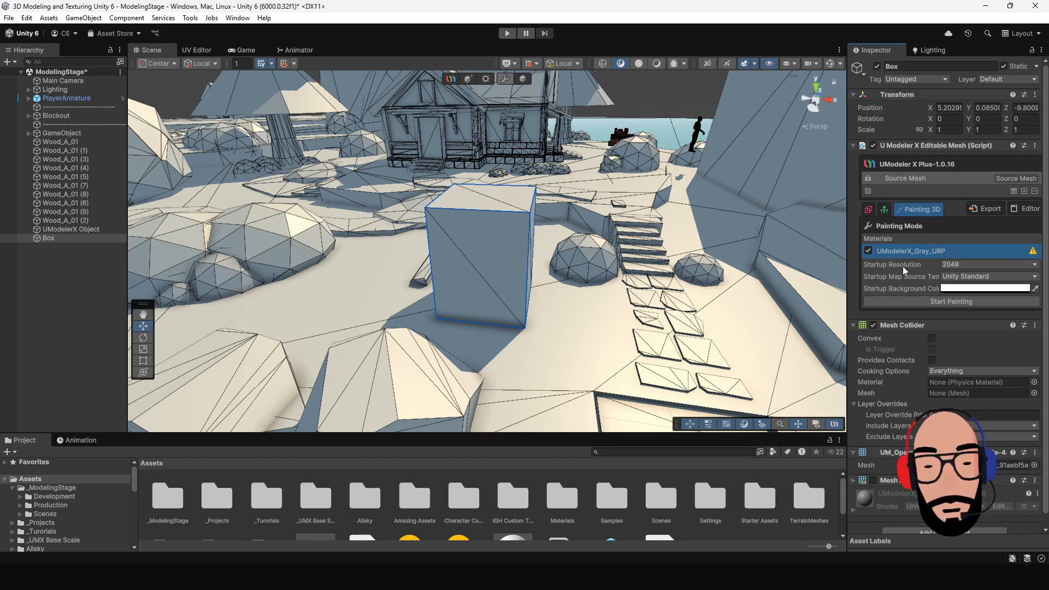
left_click(959, 264)
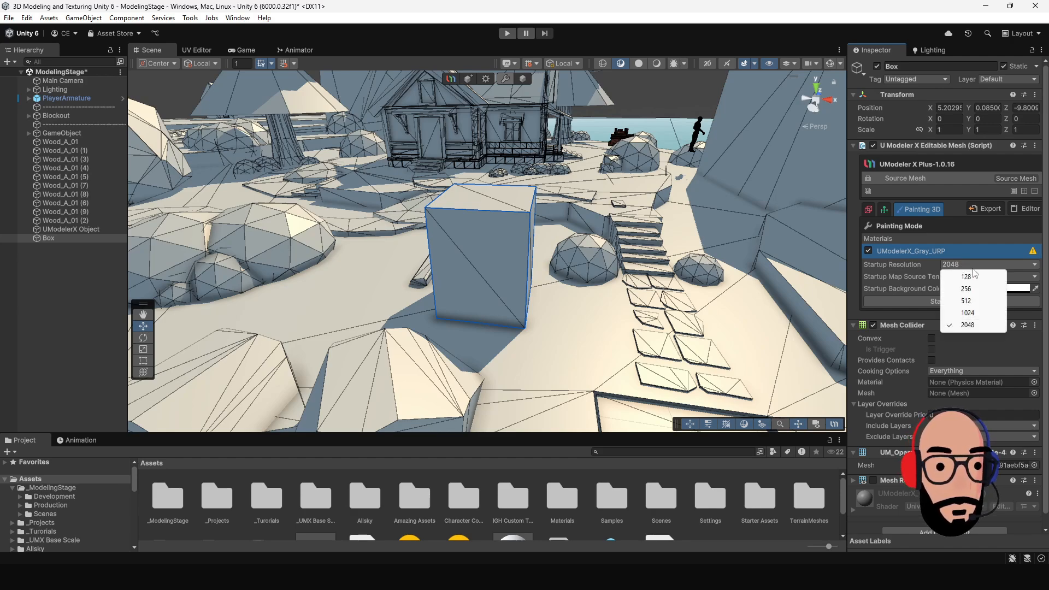
left_click(976, 327)
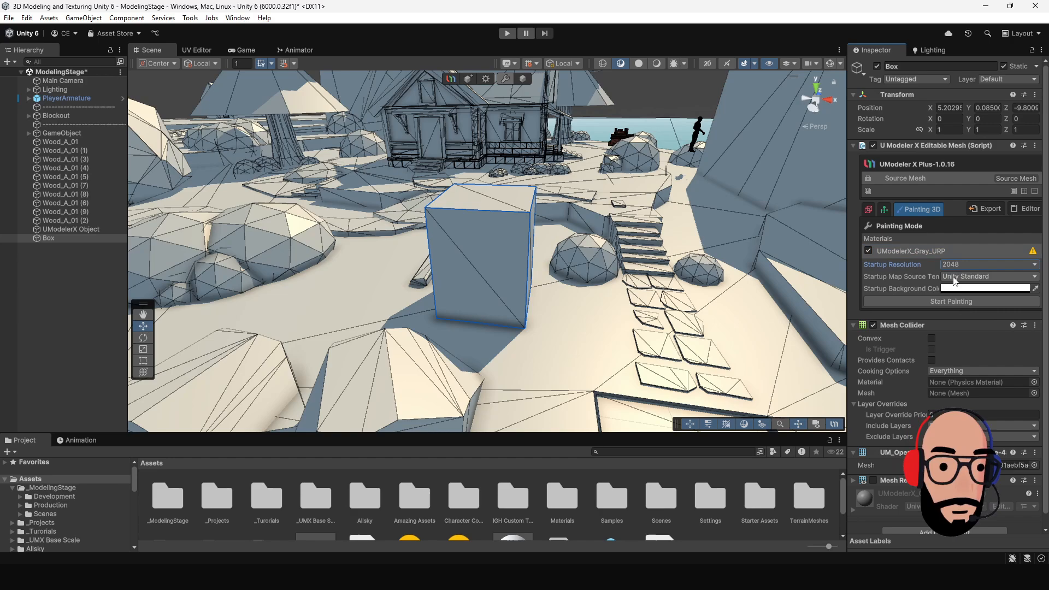
left_click(903, 277)
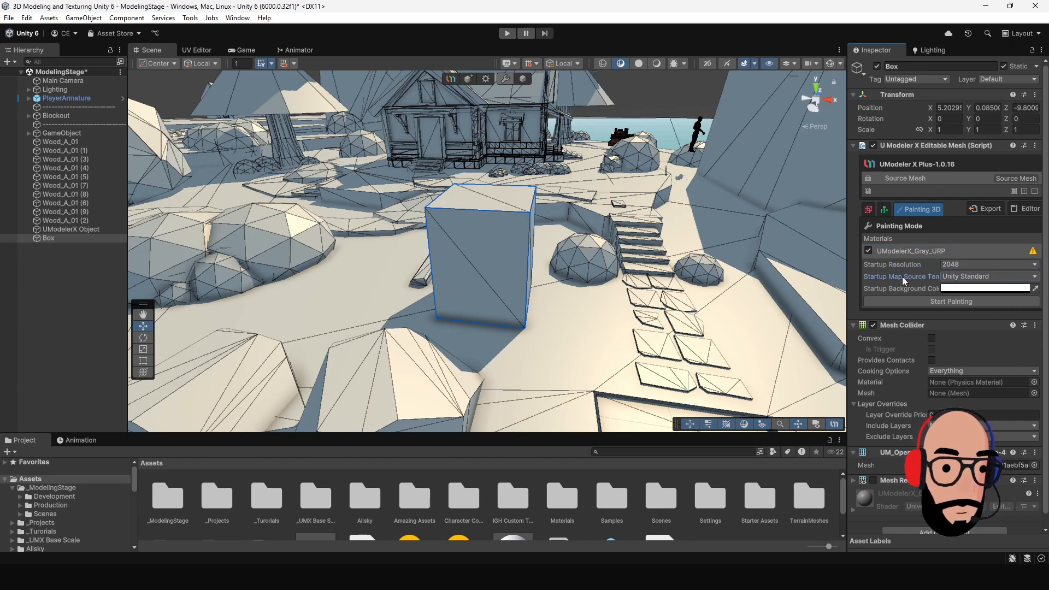
left_click(971, 276)
left_click(910, 276)
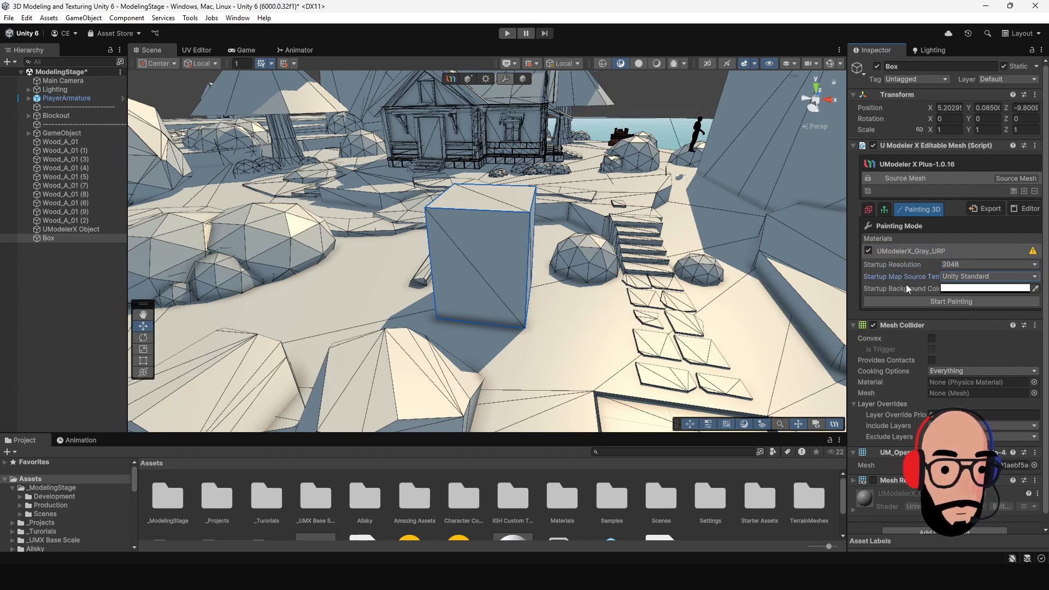
left_click_drag(853, 299, 832, 299)
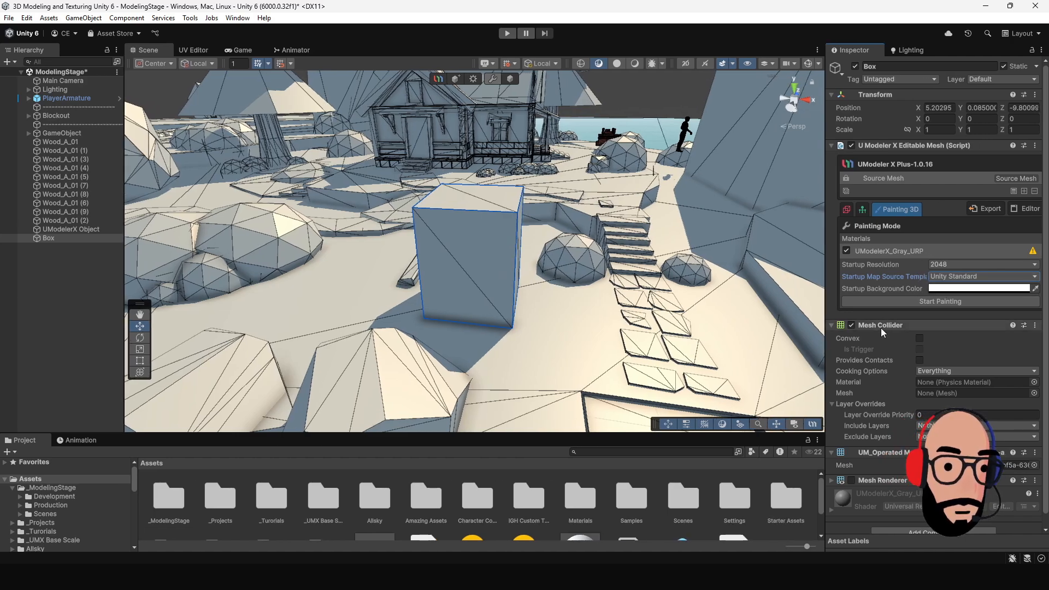
left_click(915, 254)
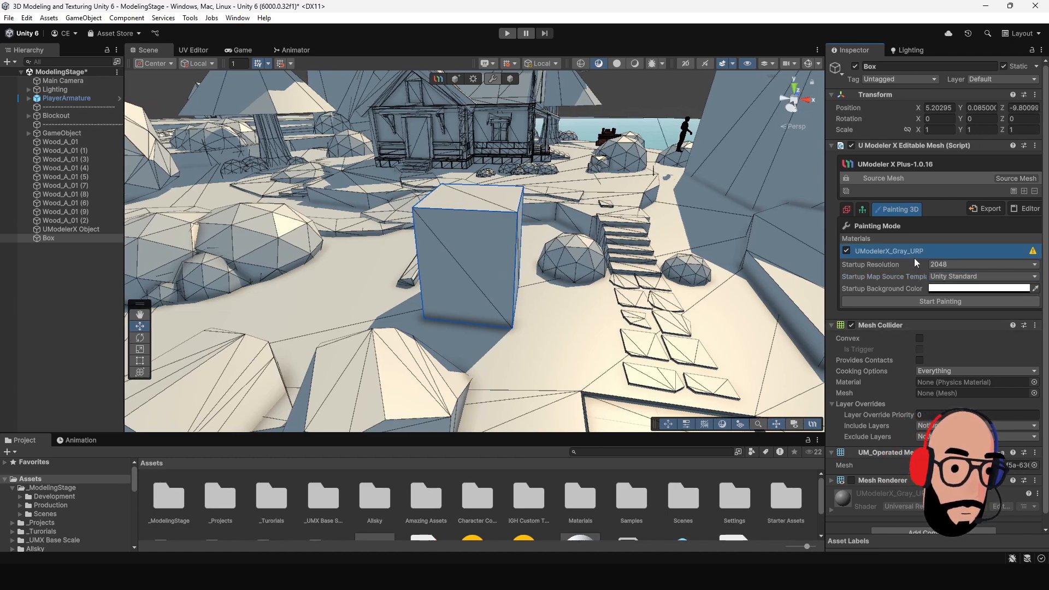
left_click(915, 302)
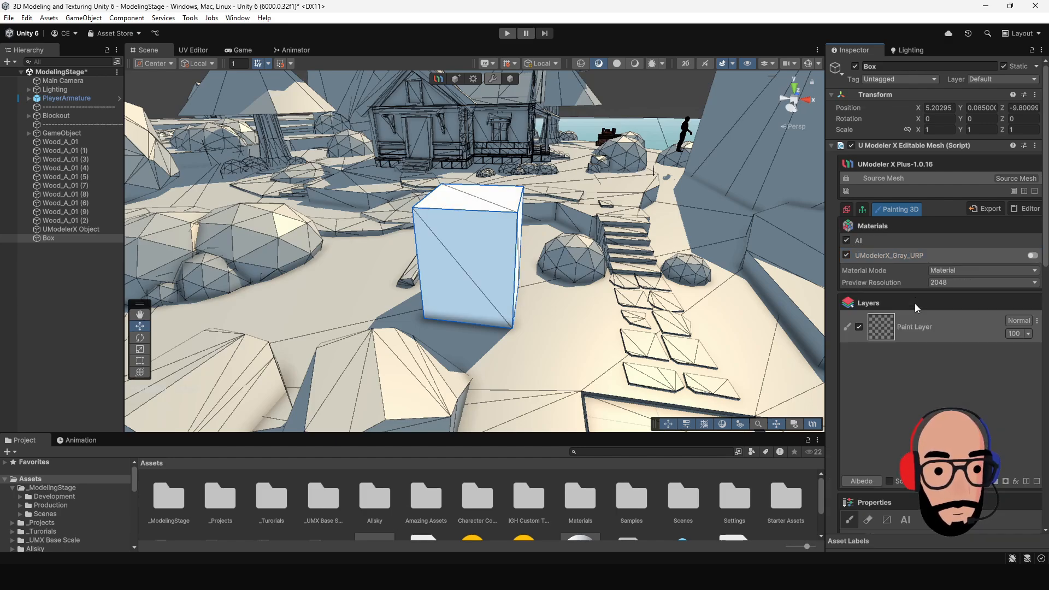
Step: Examine the Material Mode and Preview Resolution options available for the box's painting material
mouse_move(517, 283)
left_mouse_down("alt")
mouse_move(433, 273)
mouse_move(584, 258)
mouse_move(481, 246)
mouse_move(462, 266)
left_mouse_up("alt")
right_click_drag(574, 220, 576, 300, "alt")
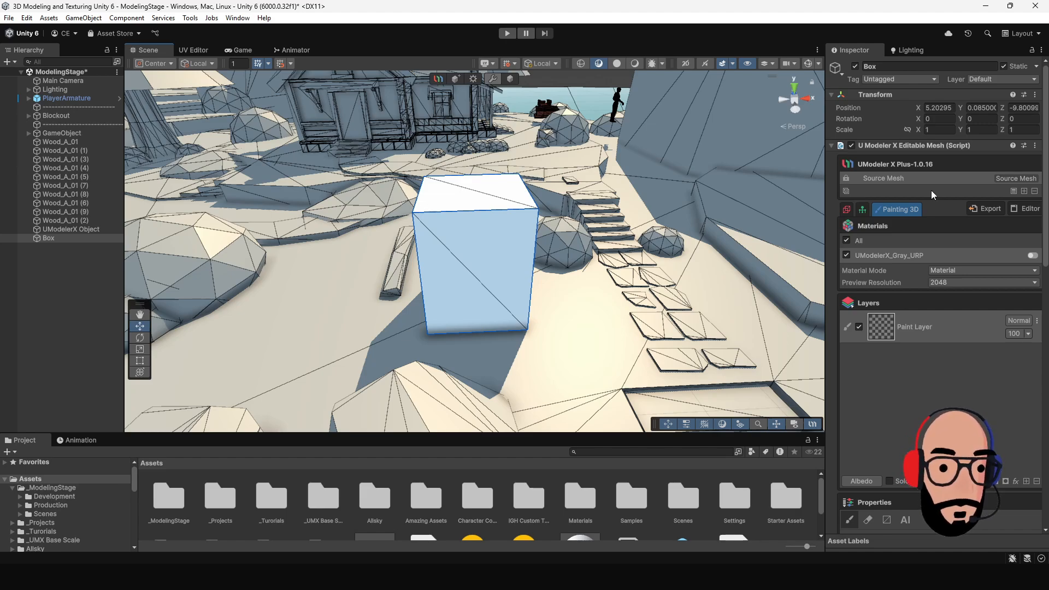
scroll(899, 272, "down", 1)
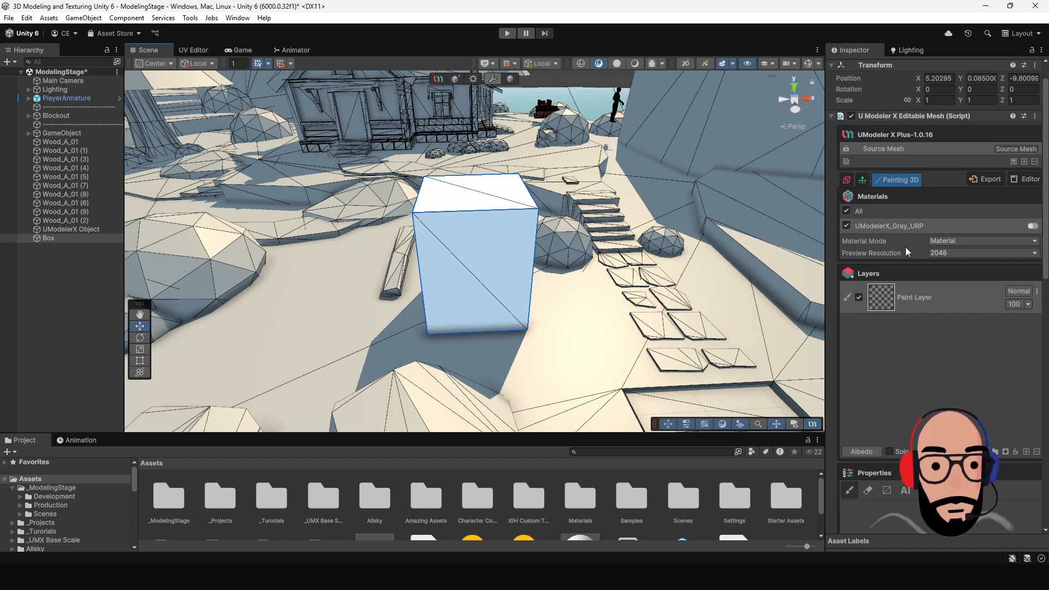
scroll(900, 231, "up", 1)
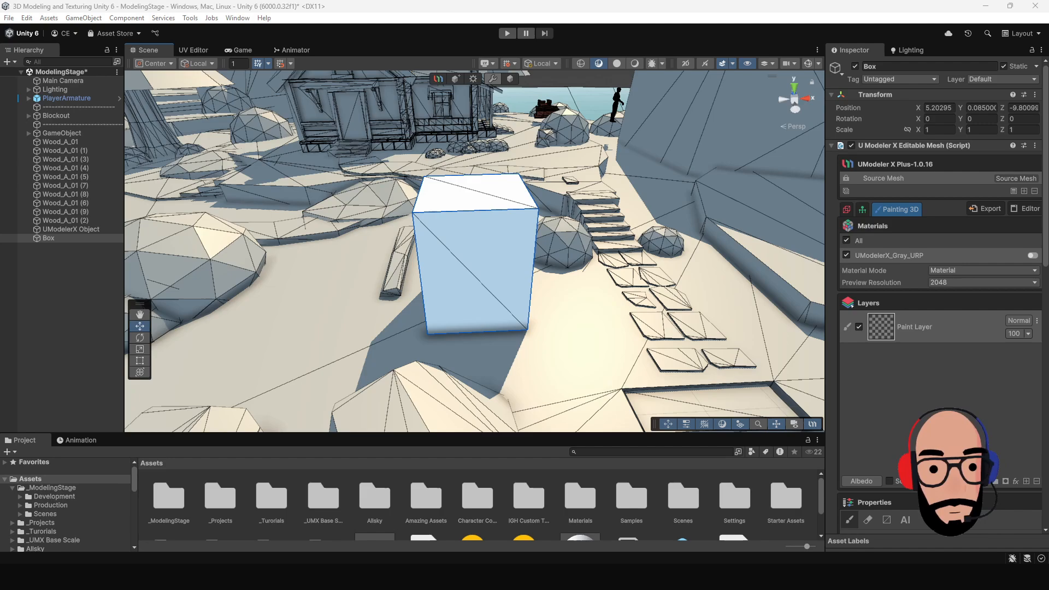
left_click(956, 271)
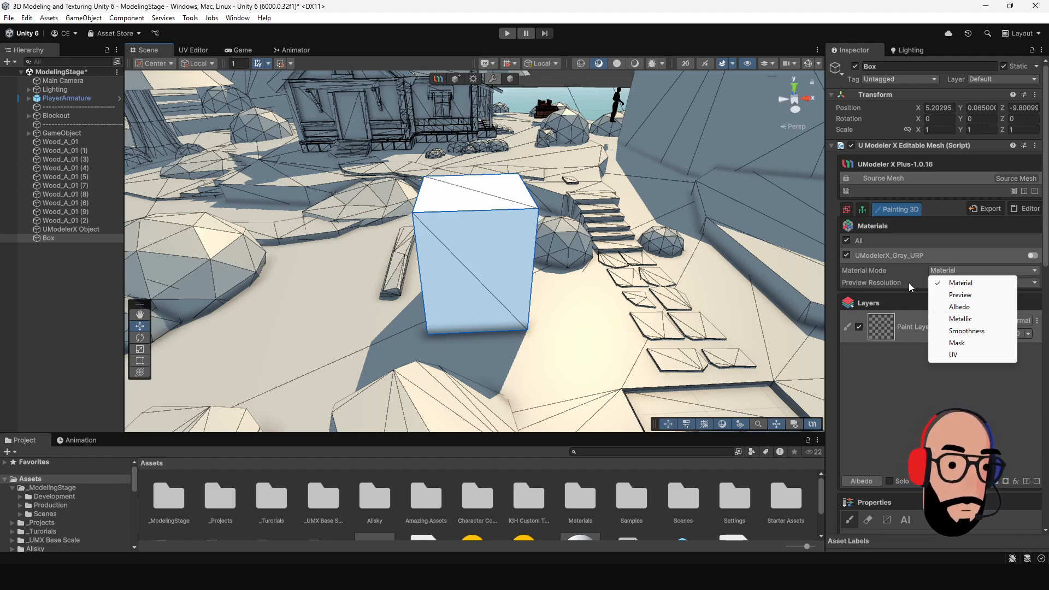
left_click(892, 288)
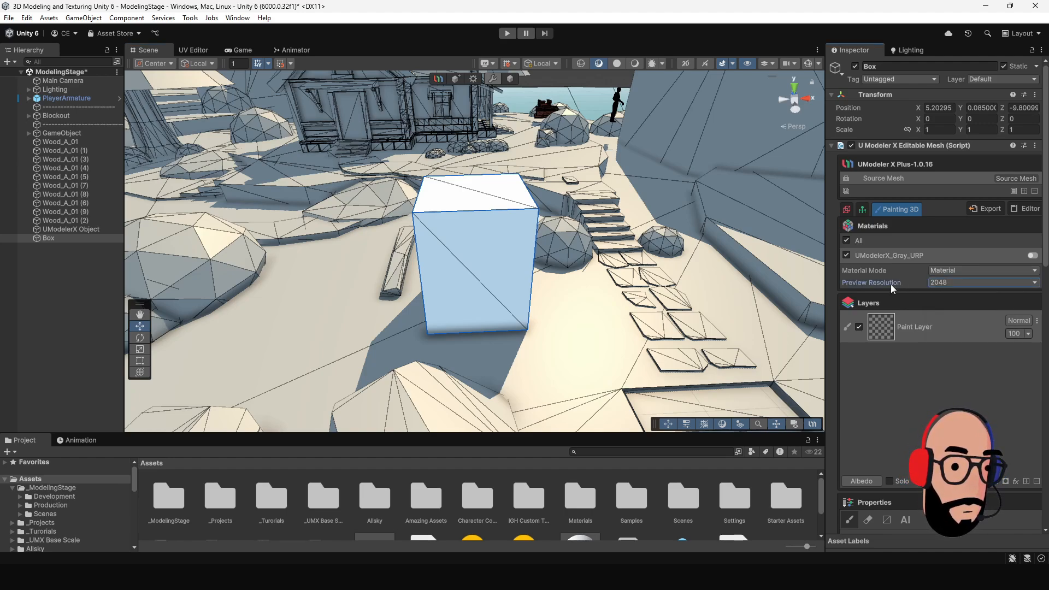
left_click(945, 286)
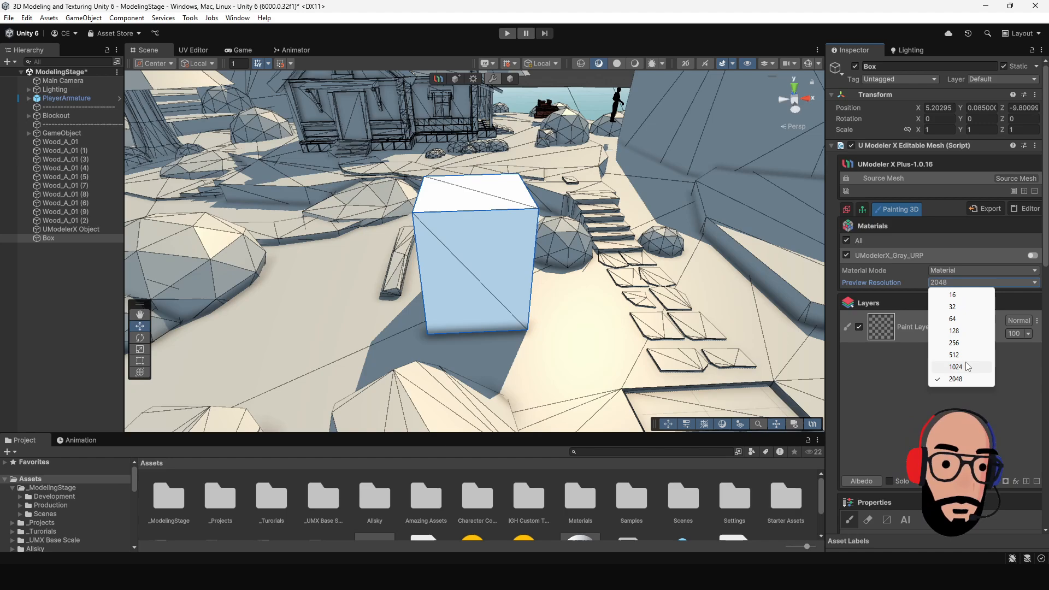
left_click(868, 287)
Step: Examine the Layers section of the painting setup, including its Albedo channel selector and Solo option
scroll(867, 287, "down", 3)
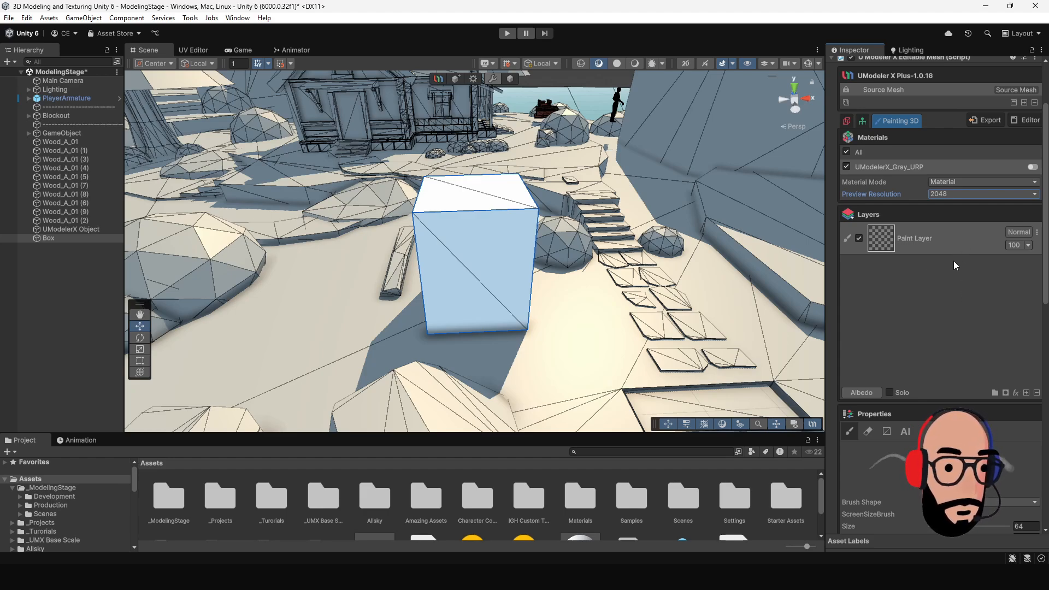
scroll(956, 292, "down", 1)
scroll(946, 301, "up", 1)
scroll(943, 314, "down", 1)
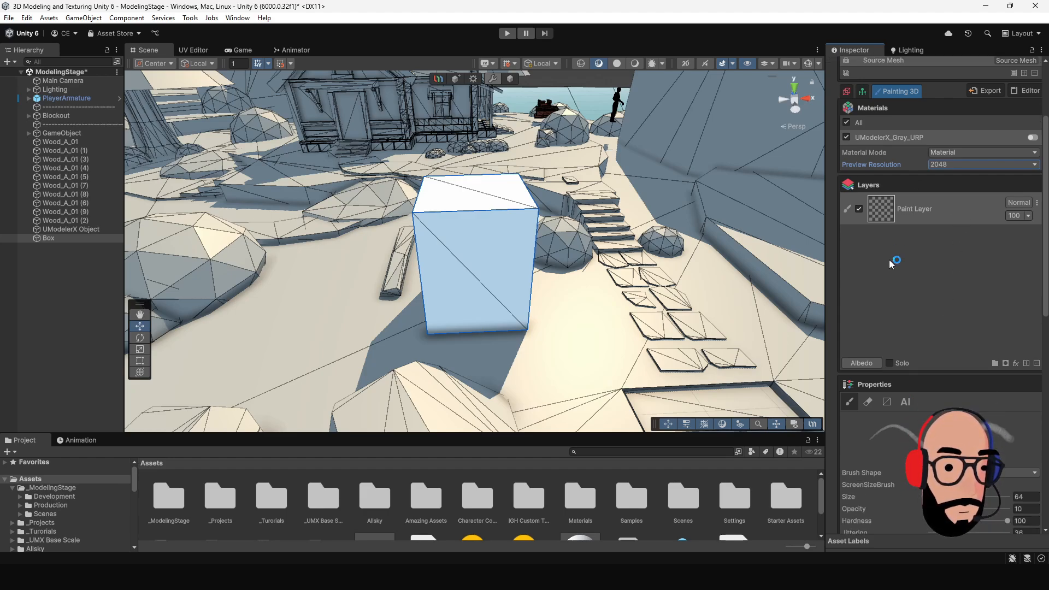
left_click(874, 365)
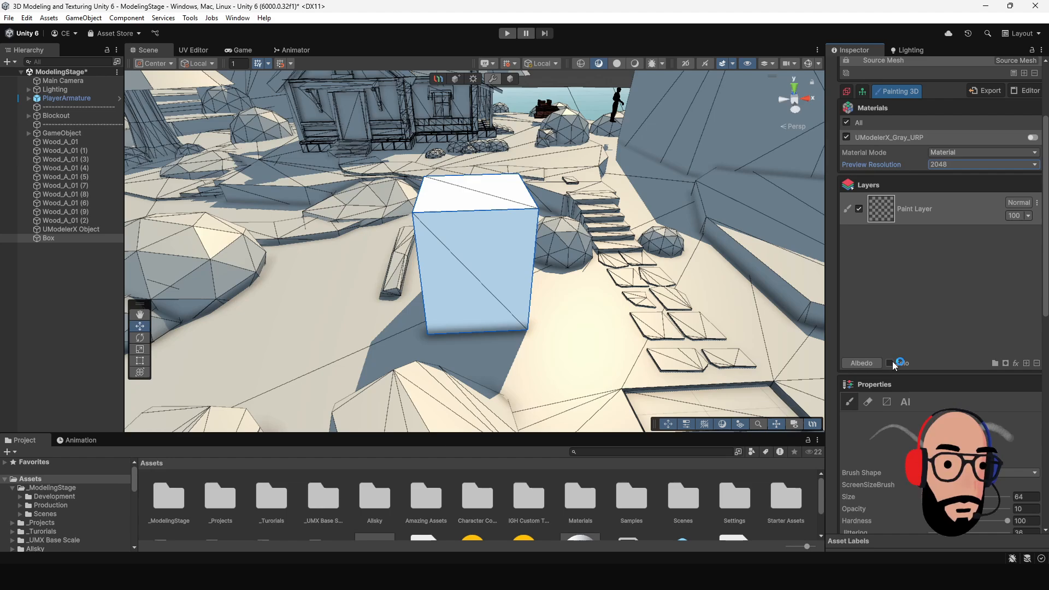
left_click(893, 361)
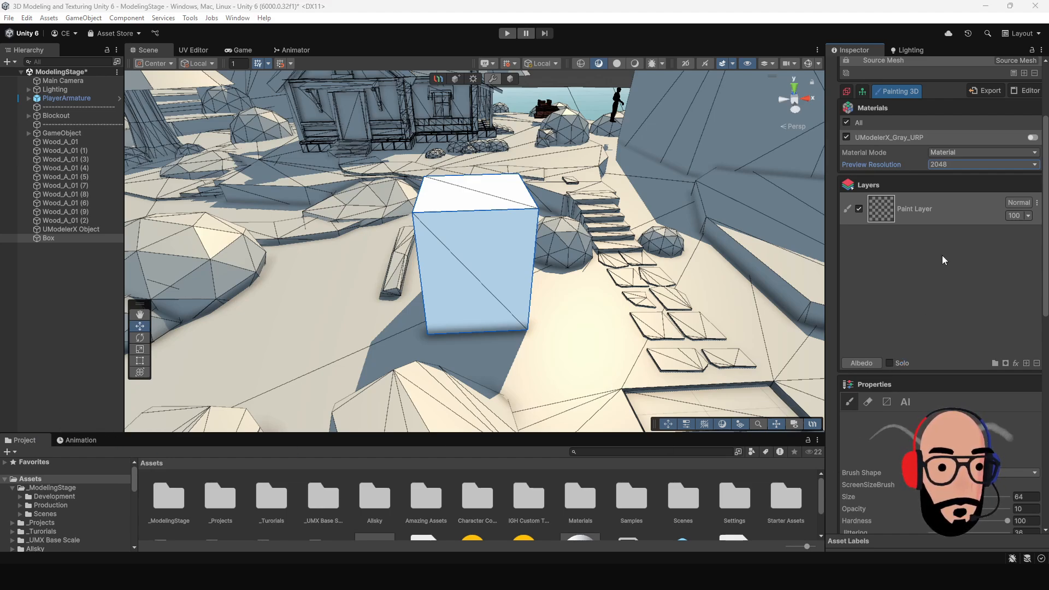
Step: Add a second paint layer above the existing Paint Layer and select it
left_click(1027, 364)
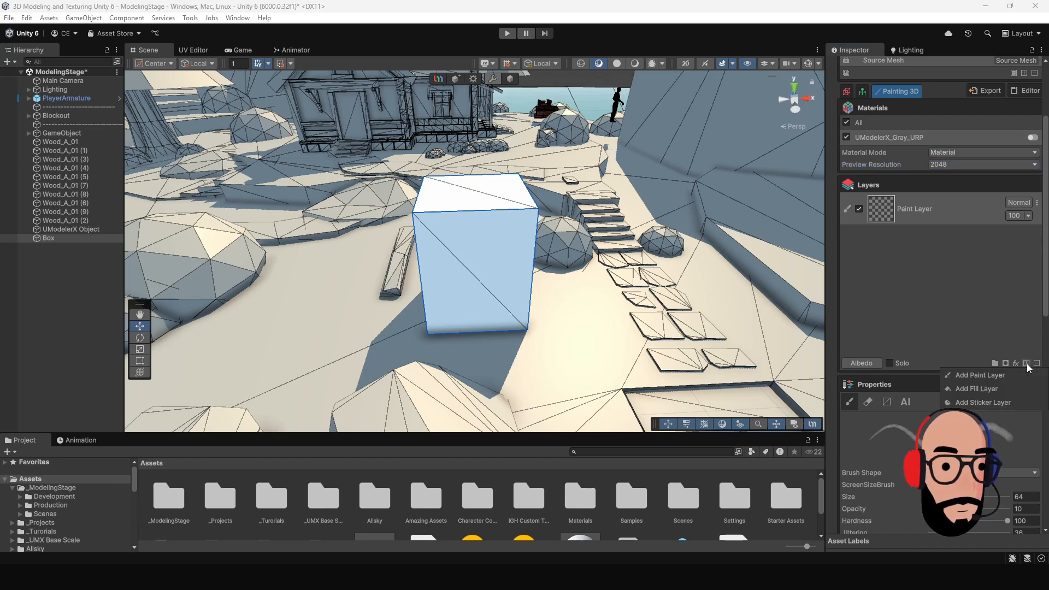
left_click(991, 376)
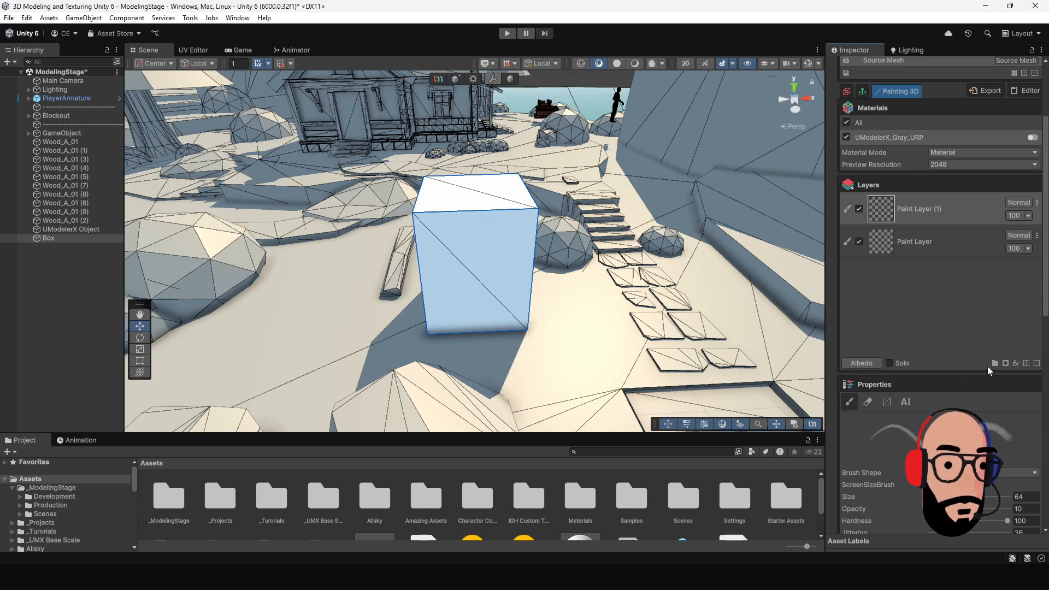
left_click(931, 210)
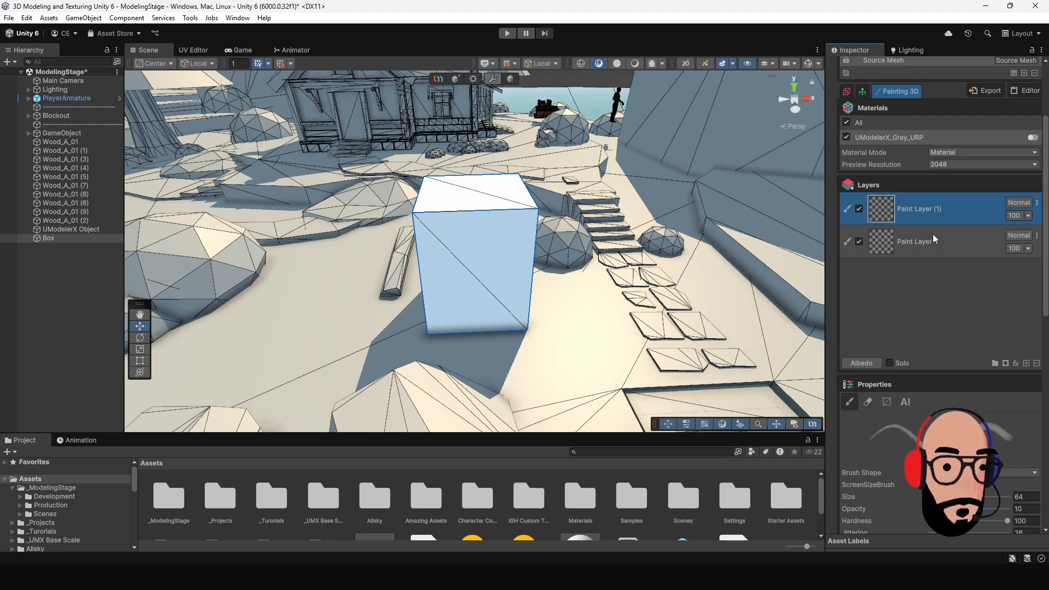
Step: Switch between the two paint layers and make the original Paint Layer the active one
left_click(933, 235)
left_click(936, 213)
left_click(939, 248)
left_click(941, 219)
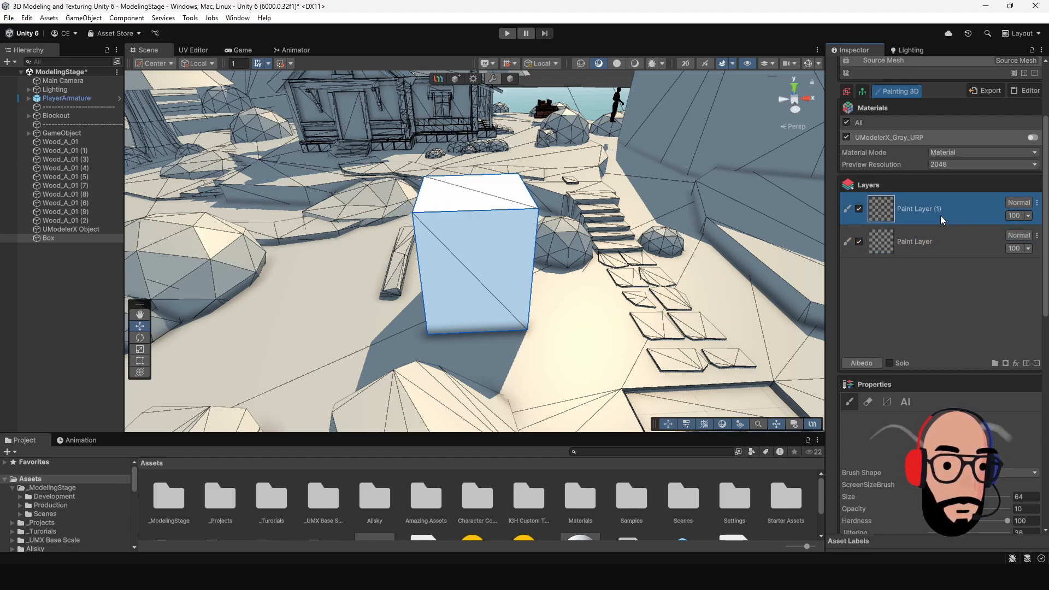
left_click(946, 240)
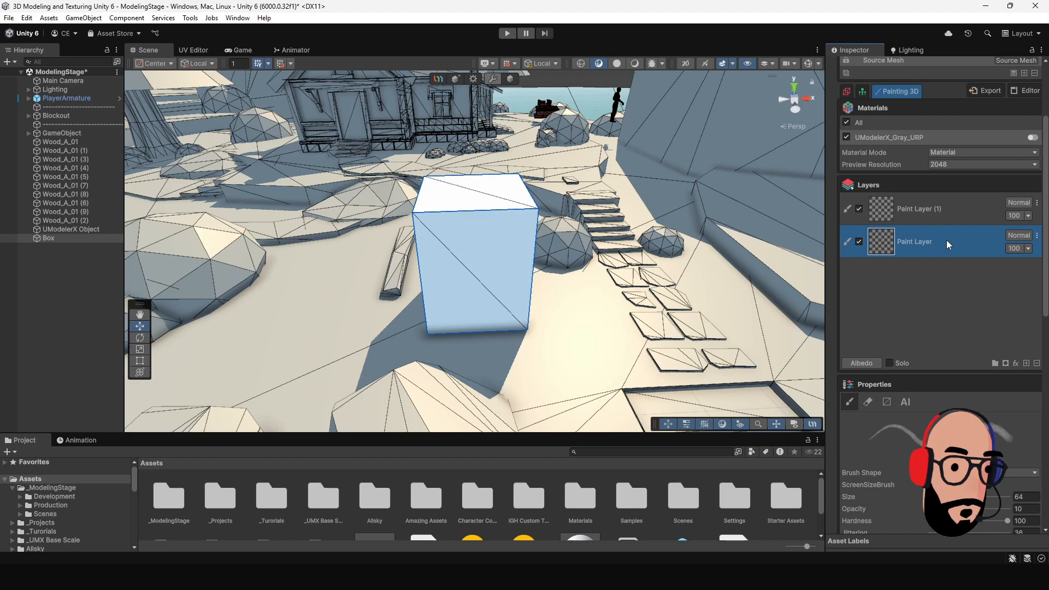
left_click_drag(940, 248, 933, 205)
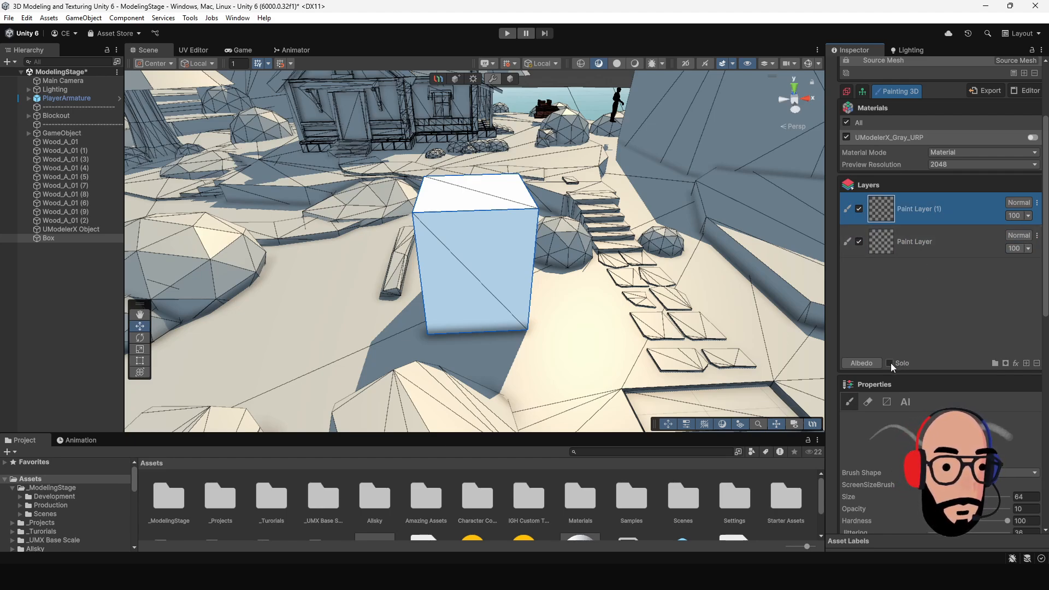
left_click(931, 240)
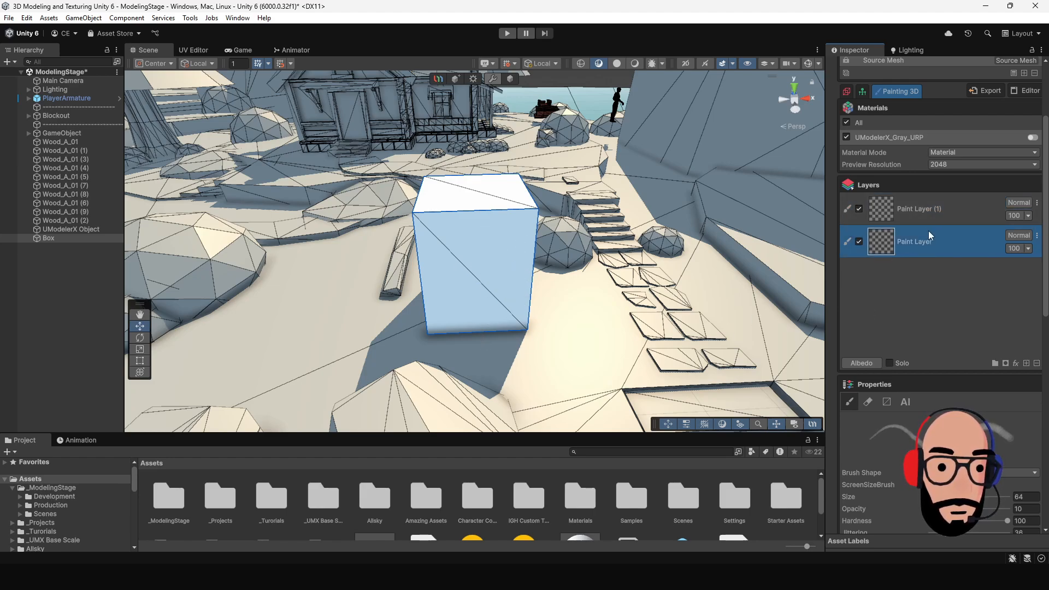
Step: Set the brush's albedo color to pure red (FF0000) for the original Paint Layer
scroll(907, 308, "down", 3)
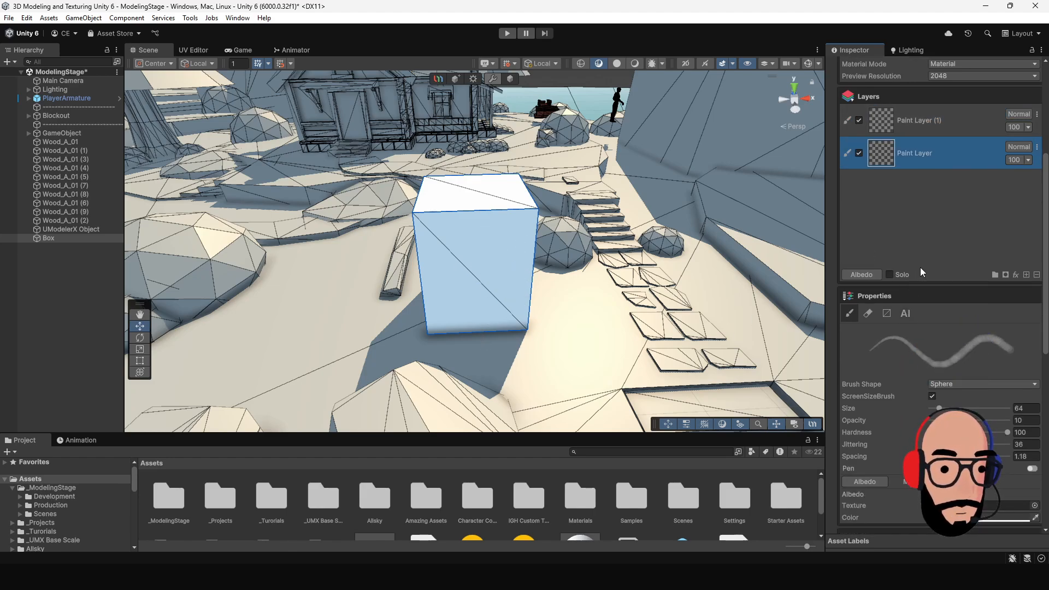
scroll(920, 266, "up", 2)
scroll(920, 257, "down", 1)
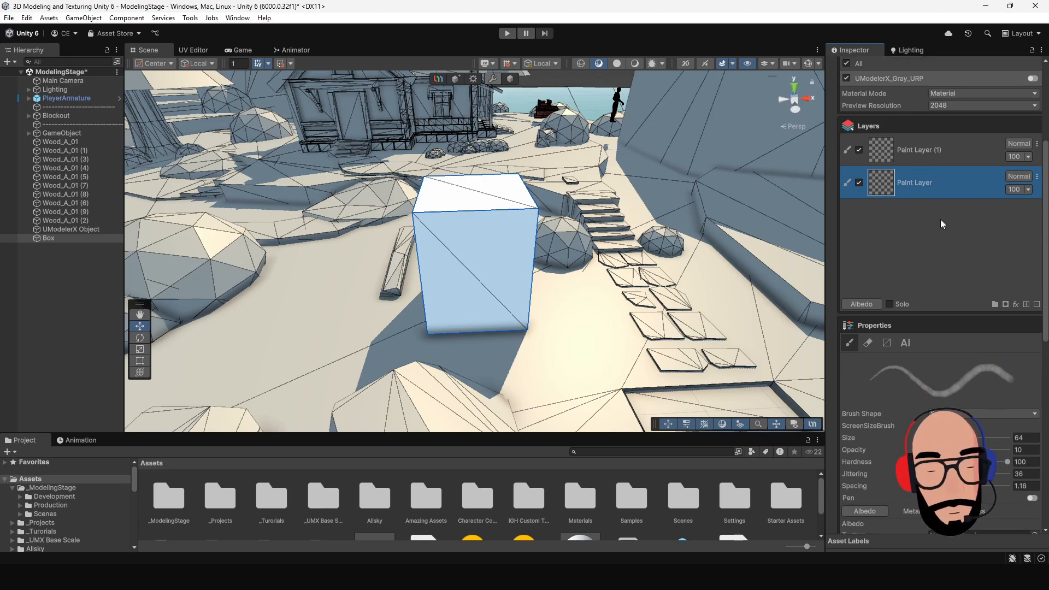
scroll(941, 273, "down", 1)
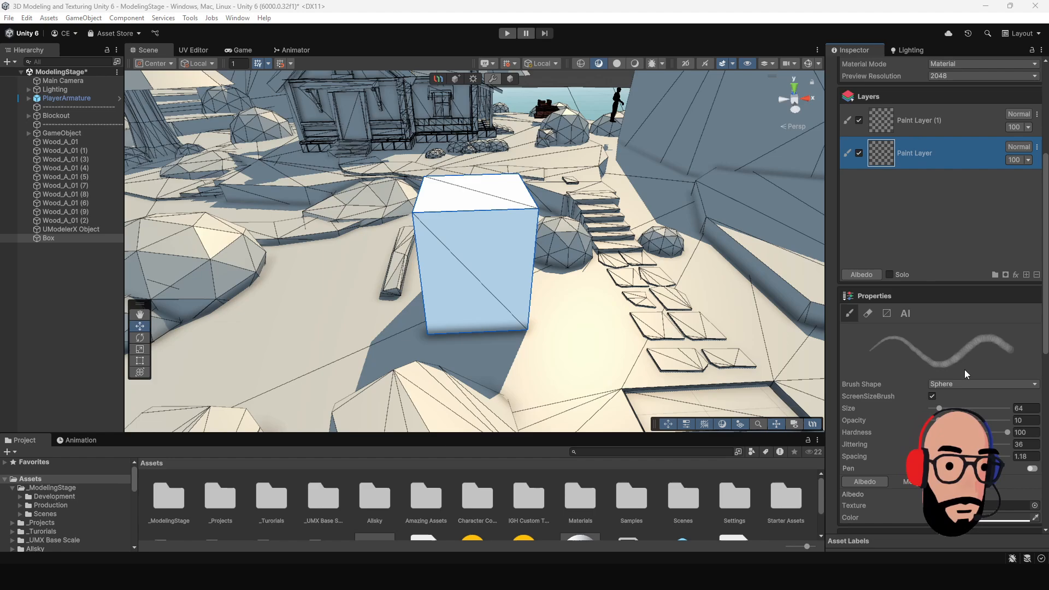
scroll(946, 366, "down", 2)
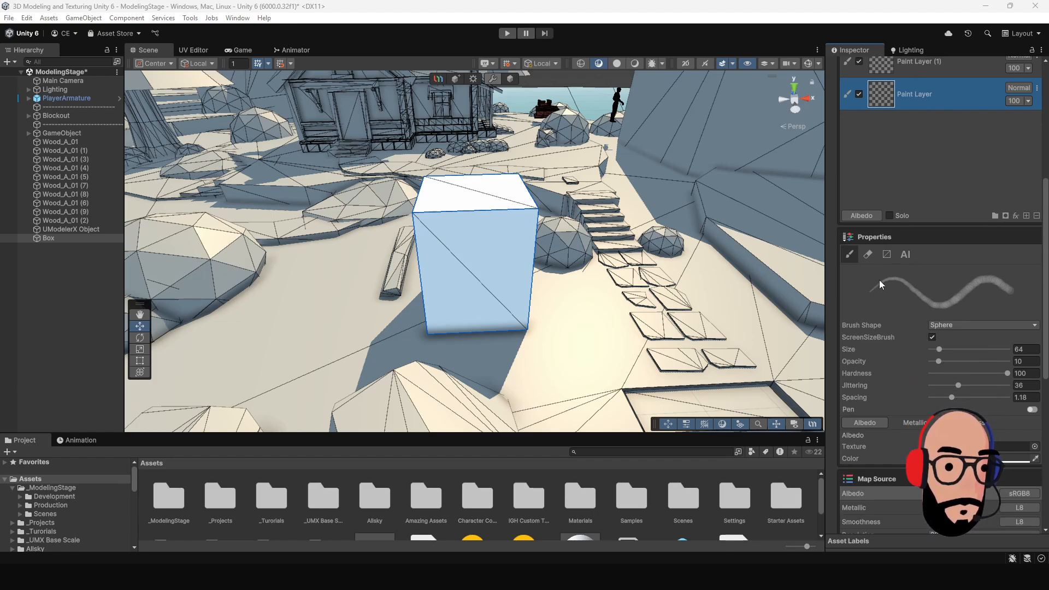
left_click(1015, 458)
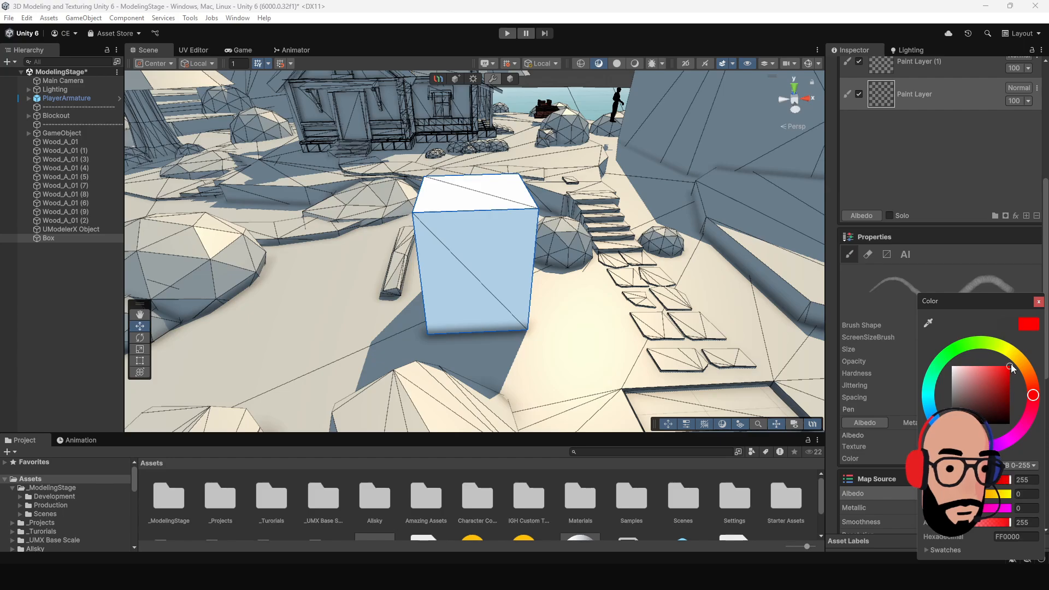
left_click(1045, 310)
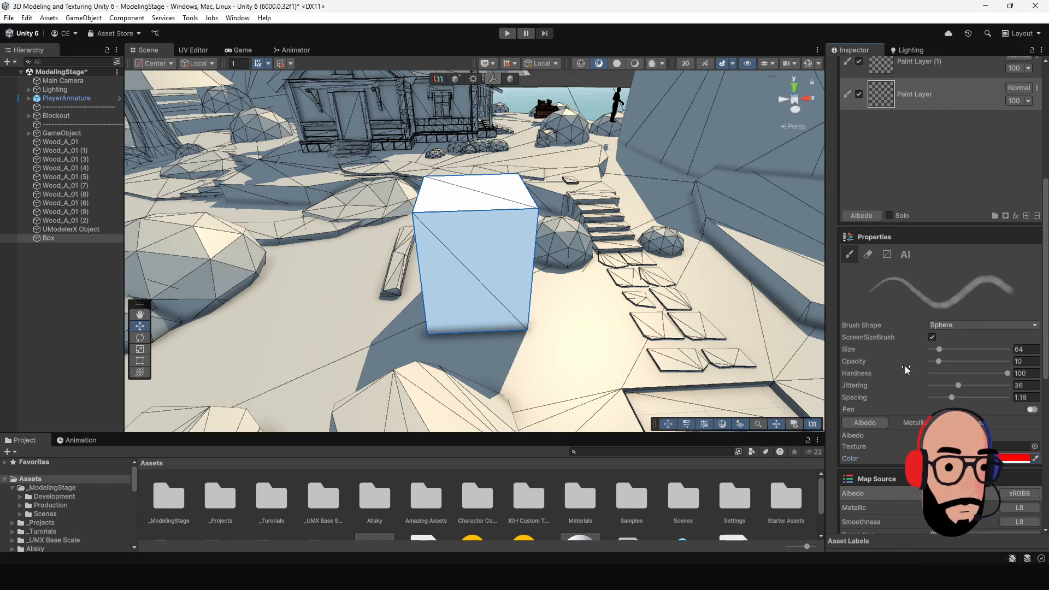
Step: Raise the brush opacity to 100 and paint a C-shaped red stroke on the box's front face
scroll(463, 274, "up", 2)
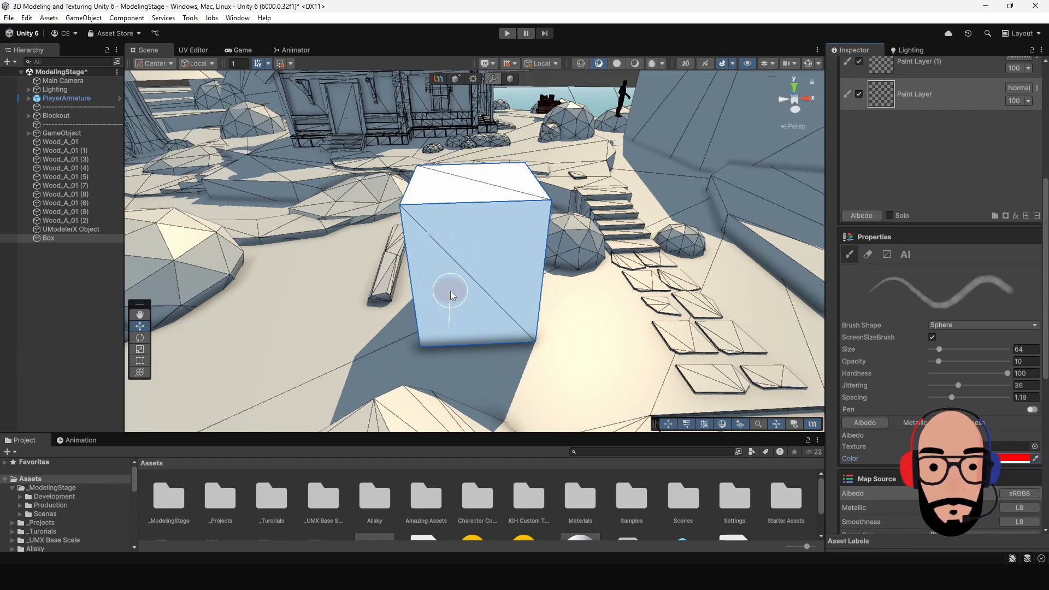
left_click_drag(488, 270, 456, 216, "alt")
left_click_drag(500, 279, 438, 224, "alt")
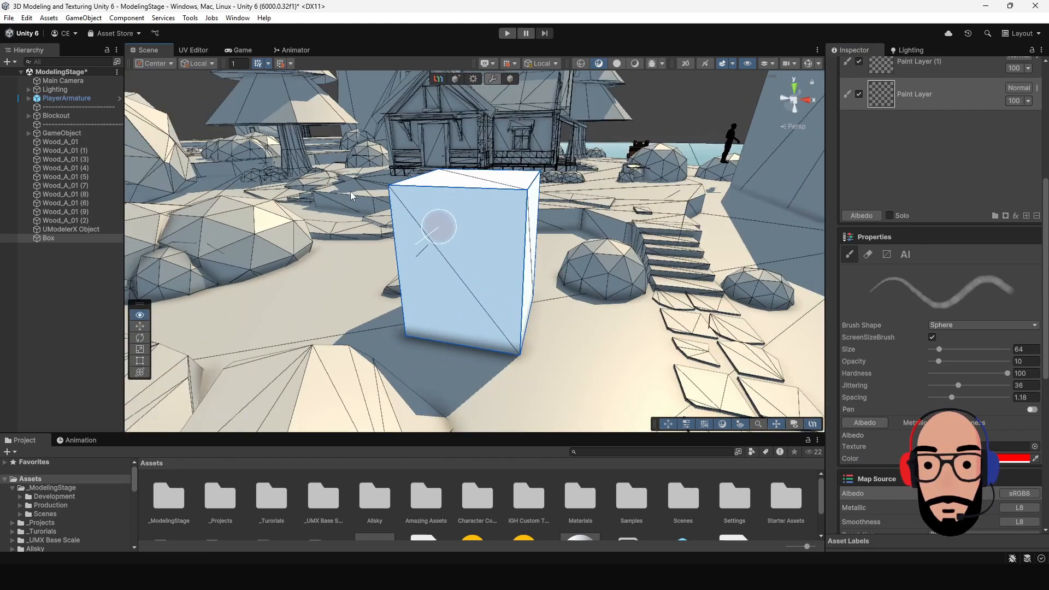
mouse_move(475, 266)
left_mouse_down("alt")
mouse_move(347, 249)
mouse_move(457, 237)
left_mouse_up("alt")
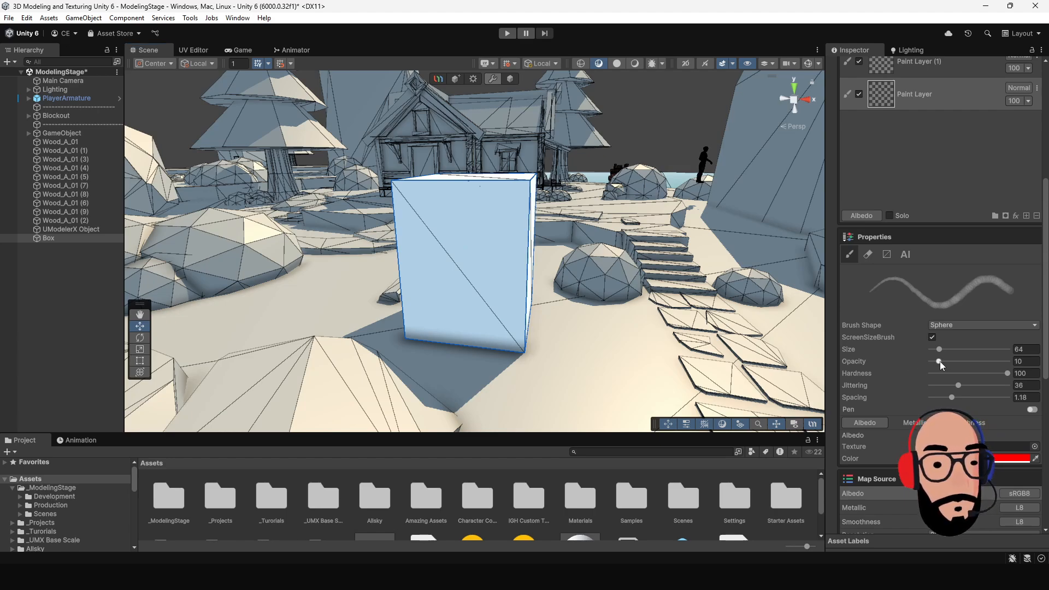
left_click_drag(939, 362, 1021, 362)
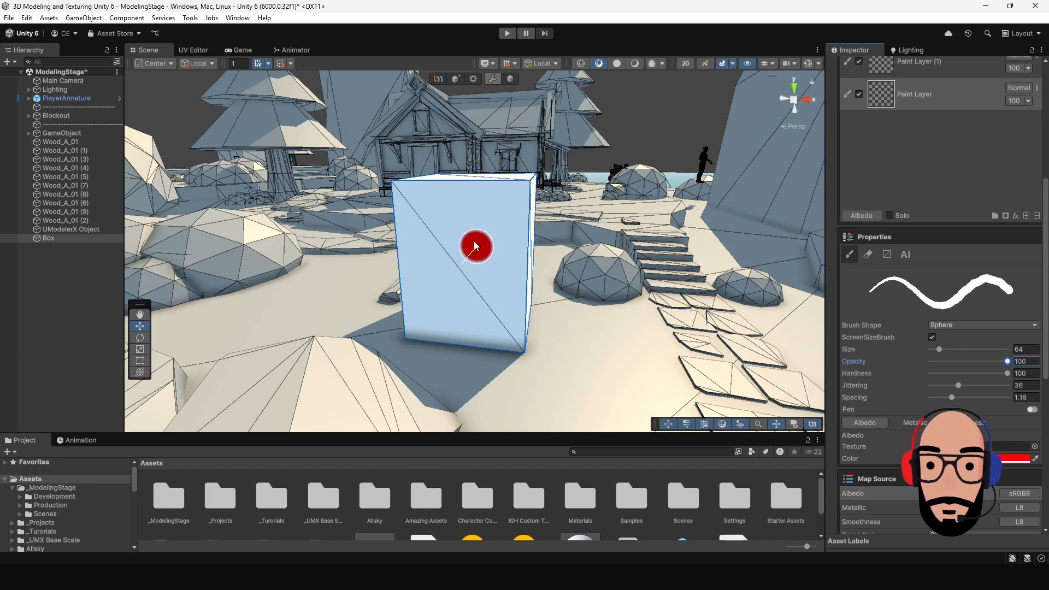
left_click_drag(469, 246, 431, 241, "alt")
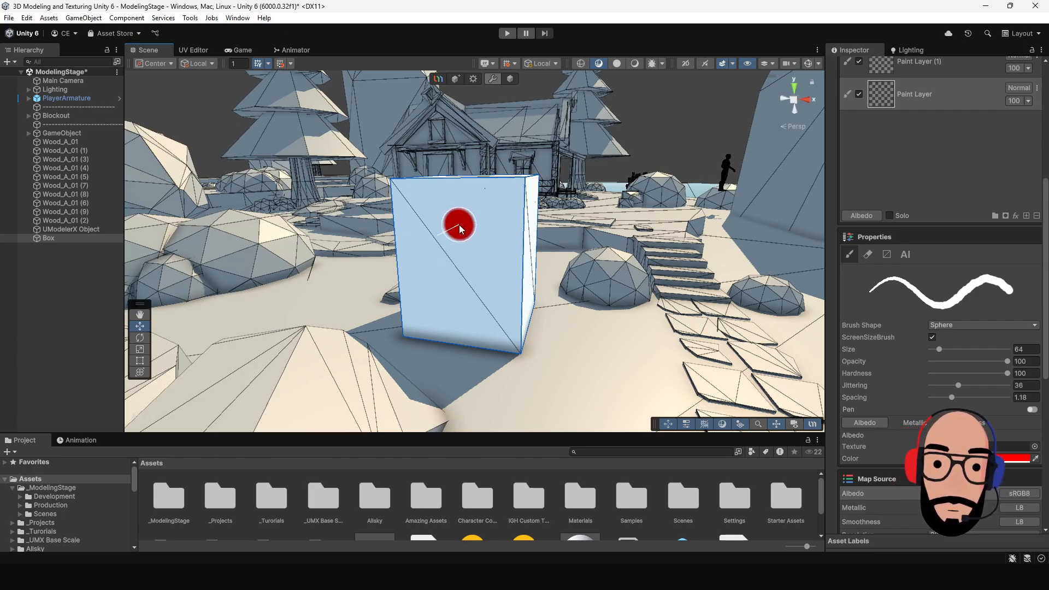
mouse_move(458, 224)
left_mouse_down()
mouse_move(429, 238)
mouse_move(432, 295)
mouse_move(483, 306)
left_mouse_up()
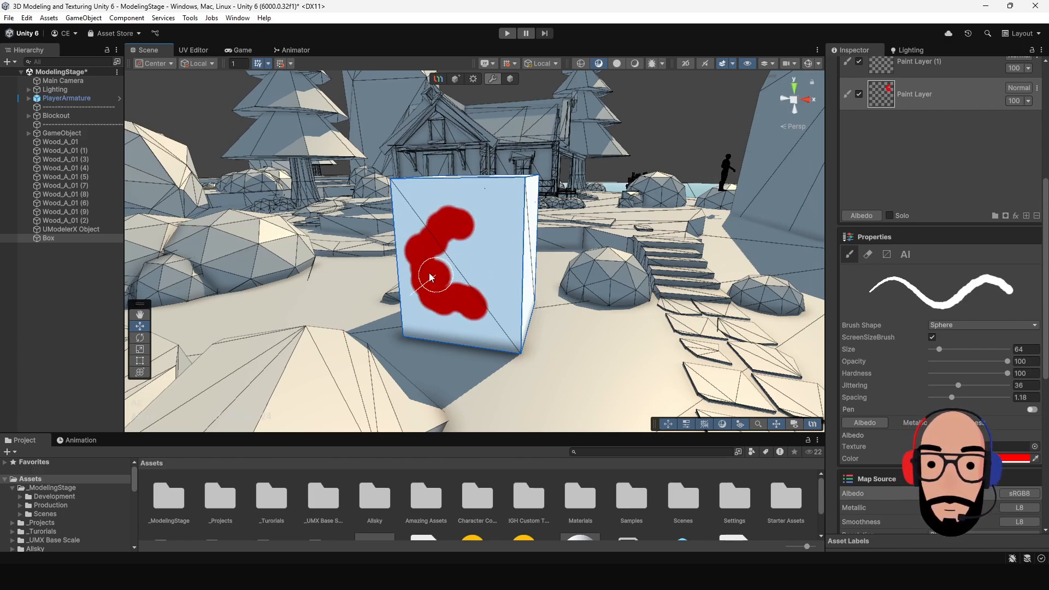
mouse_move(430, 276)
left_mouse_down("alt")
mouse_move(547, 283)
mouse_move(492, 279)
left_mouse_up("alt")
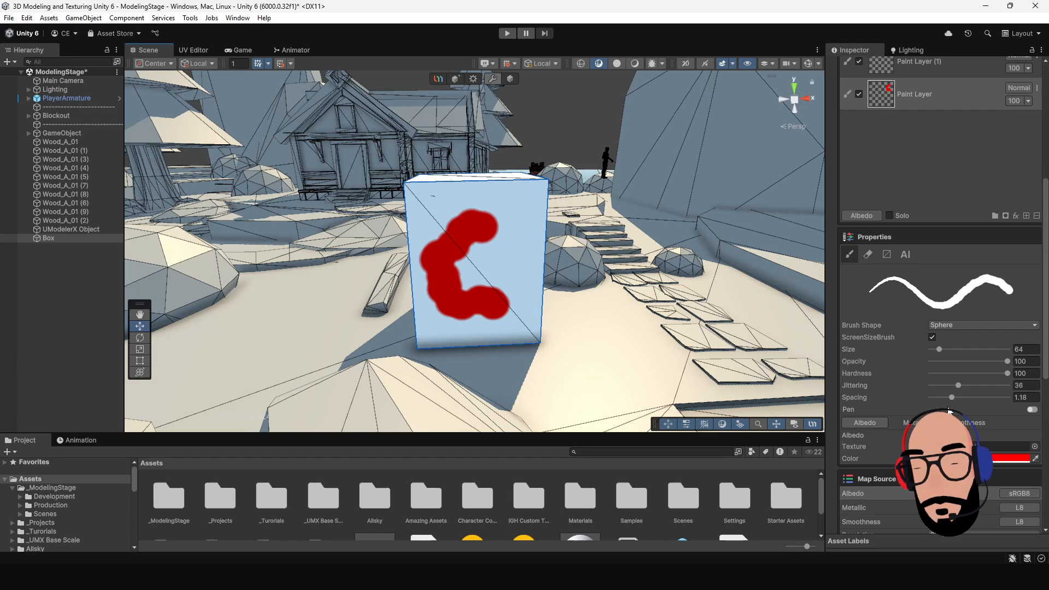
Step: Set the paint brush's jittering to 0 and its spacing to 0.1
left_click(849, 255)
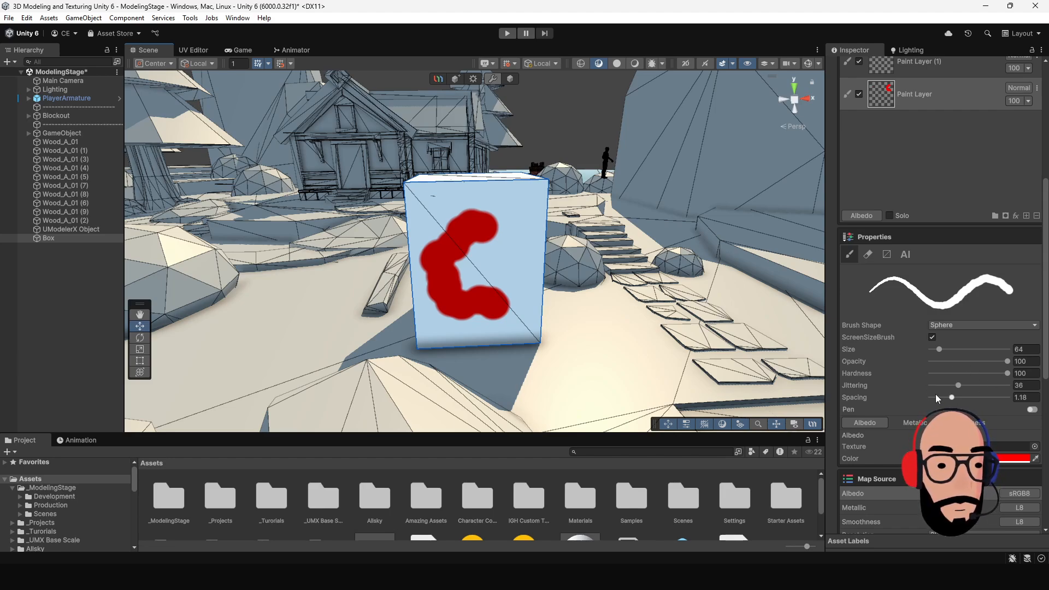
left_click_drag(958, 385, 985, 386)
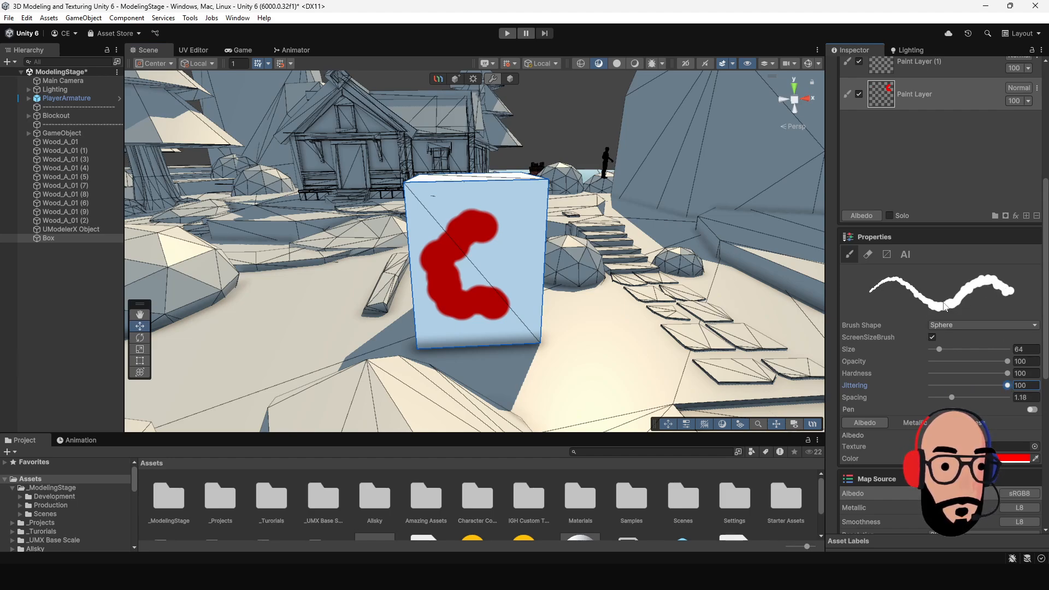
mouse_move(953, 398)
left_mouse_down()
mouse_move(1017, 401)
mouse_move(920, 398)
left_mouse_up()
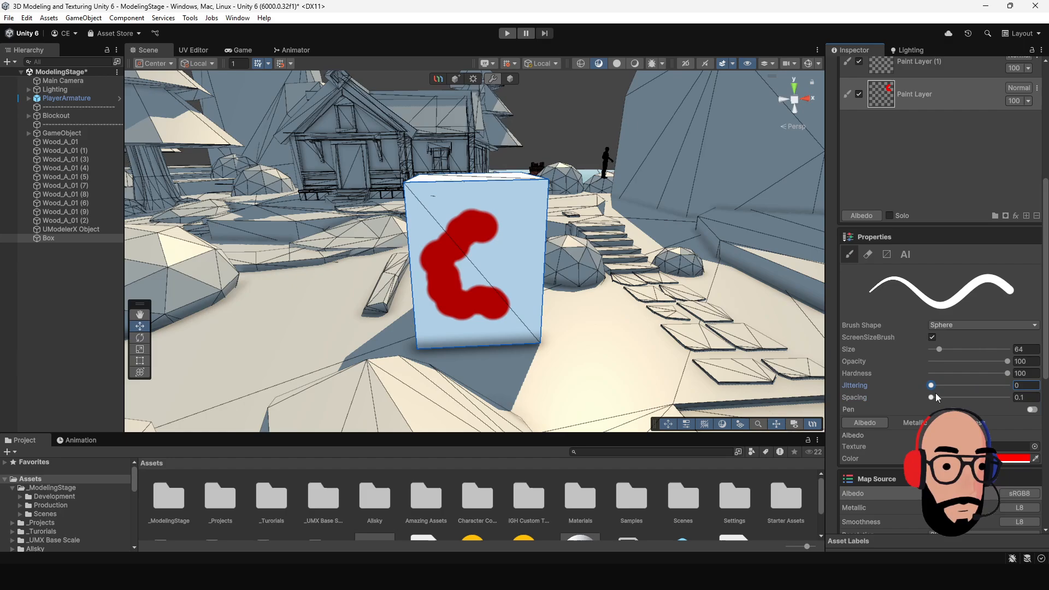
Step: Paint a smooth S-shaped red stroke on the box's side face next to the C-shaped one
scroll(465, 251, "up", 5)
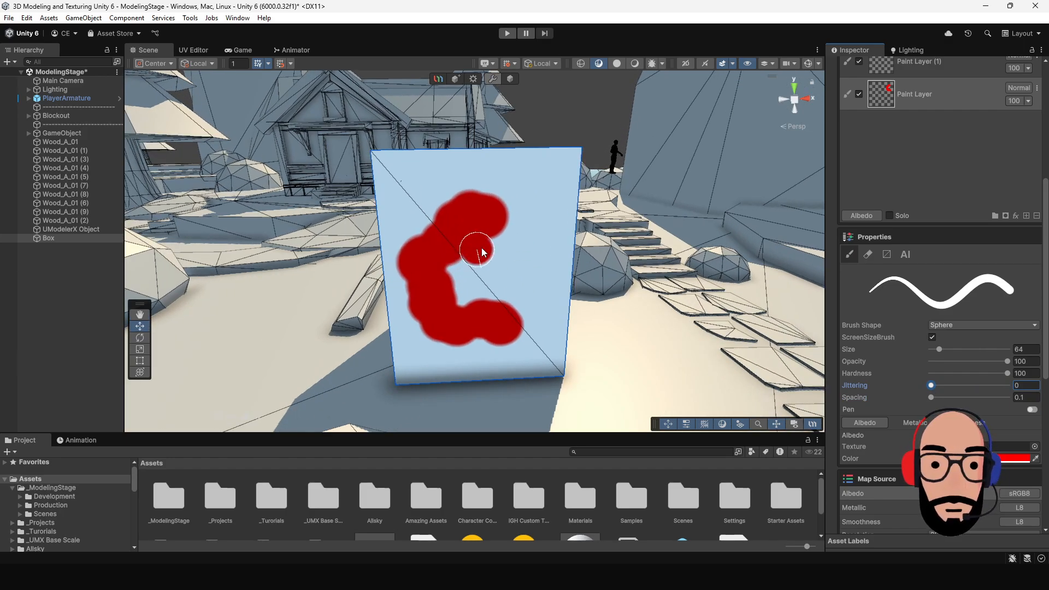
mouse_move(483, 252)
left_mouse_down("alt")
mouse_move(410, 301)
mouse_move(485, 265)
mouse_move(470, 234)
mouse_move(506, 292)
mouse_move(487, 320)
mouse_move(477, 239)
mouse_move(545, 273)
left_mouse_up("alt")
right_click_drag(544, 273, 514, 257, "alt")
mouse_move(514, 257)
left_mouse_down("alt")
mouse_move(462, 251)
mouse_move(475, 249)
left_mouse_up("alt")
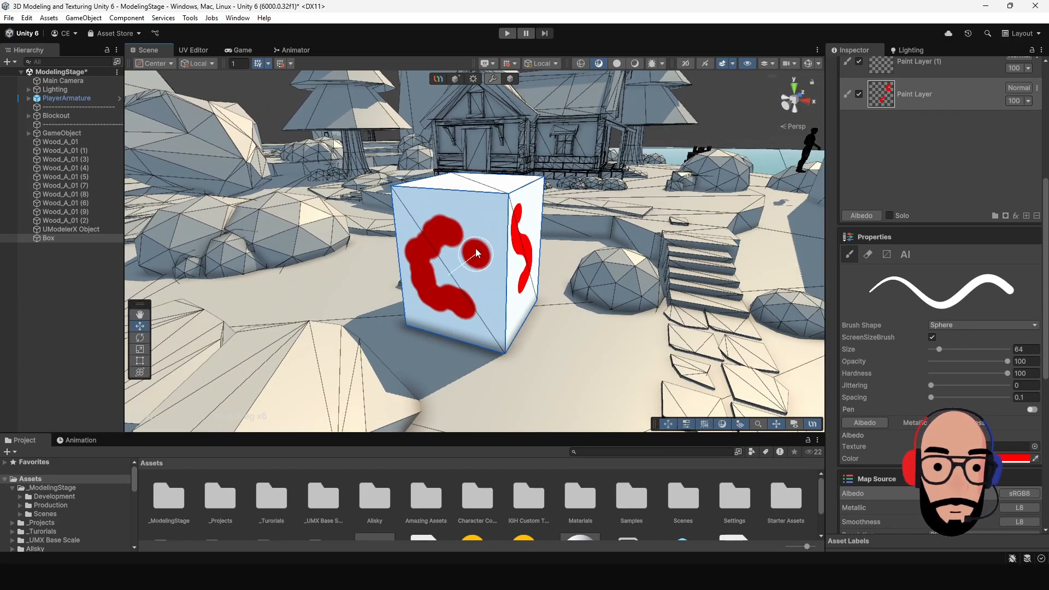
Step: Erase the C-shaped red stroke completely from the box's front face, keeping the S-shaped stroke on the side
left_click(870, 254)
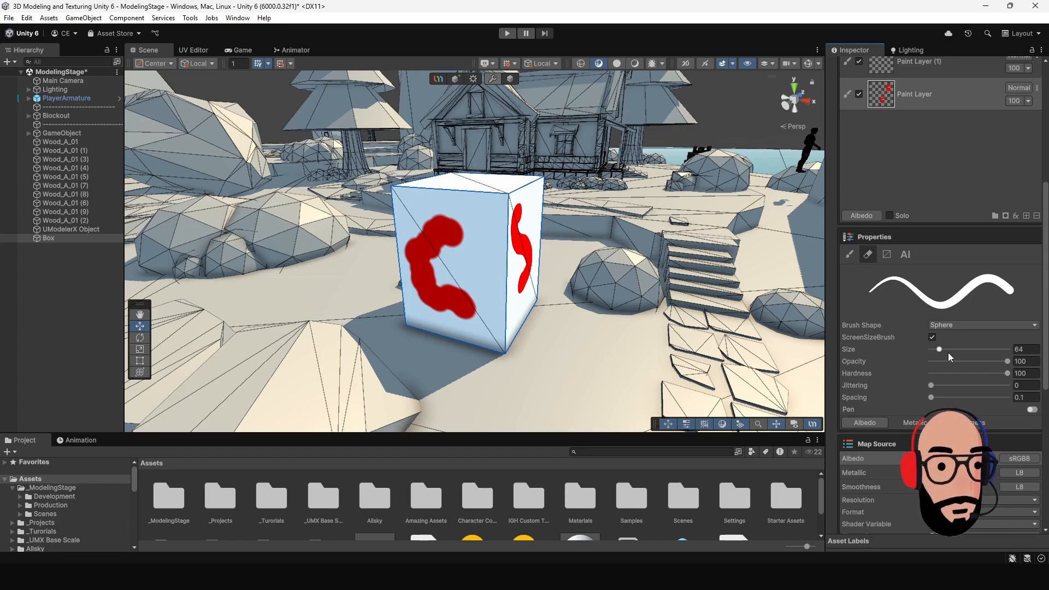
left_click(456, 233)
mouse_move(441, 238)
left_mouse_down("alt")
mouse_move(456, 233)
mouse_move(424, 274)
mouse_move(477, 307)
left_mouse_up("alt")
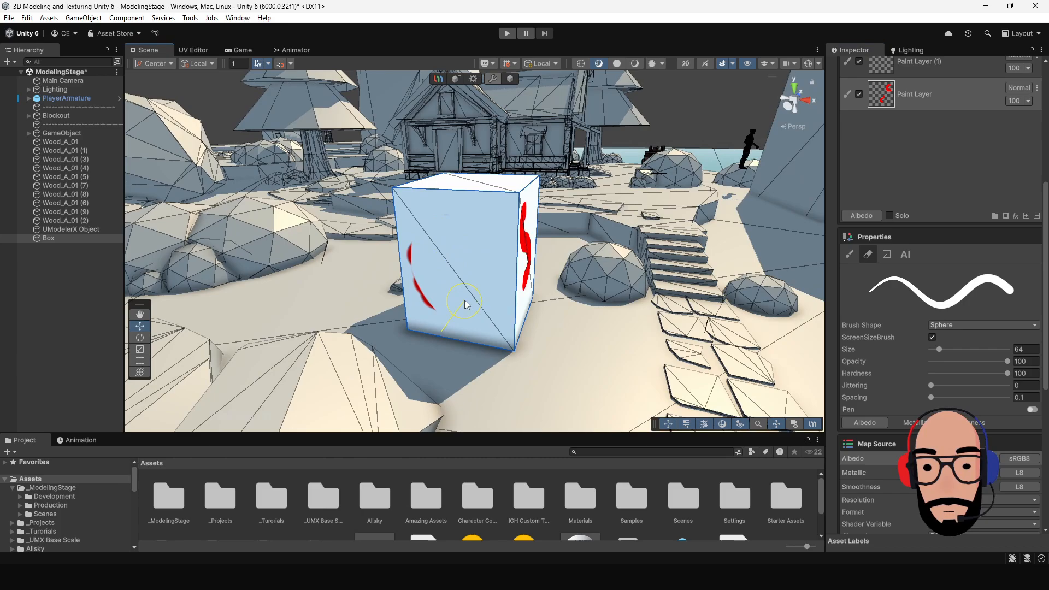
left_click_drag(466, 329, 409, 301, "alt")
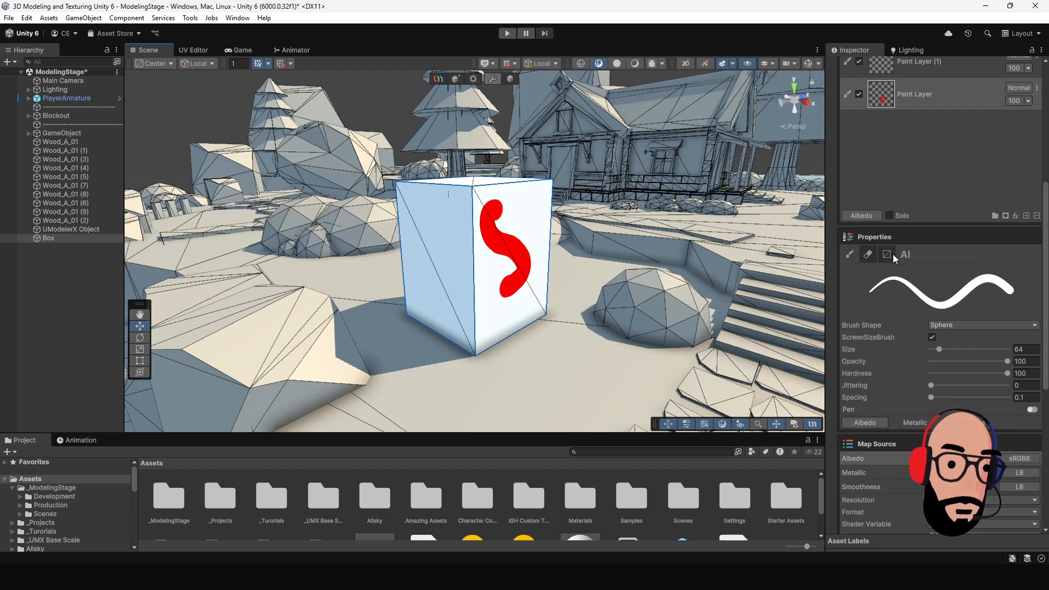
Step: Switch back to the paint brush and make Paint Layer (1) the active layer
left_click(851, 254)
scroll(887, 294, "up", 3)
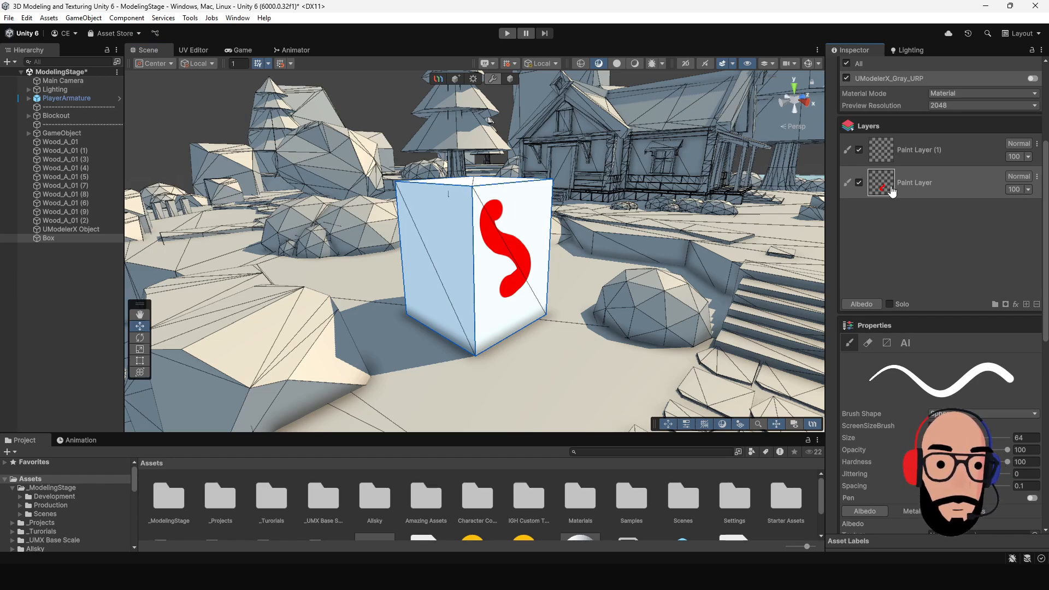
left_click_drag(527, 265, 437, 262, "alt")
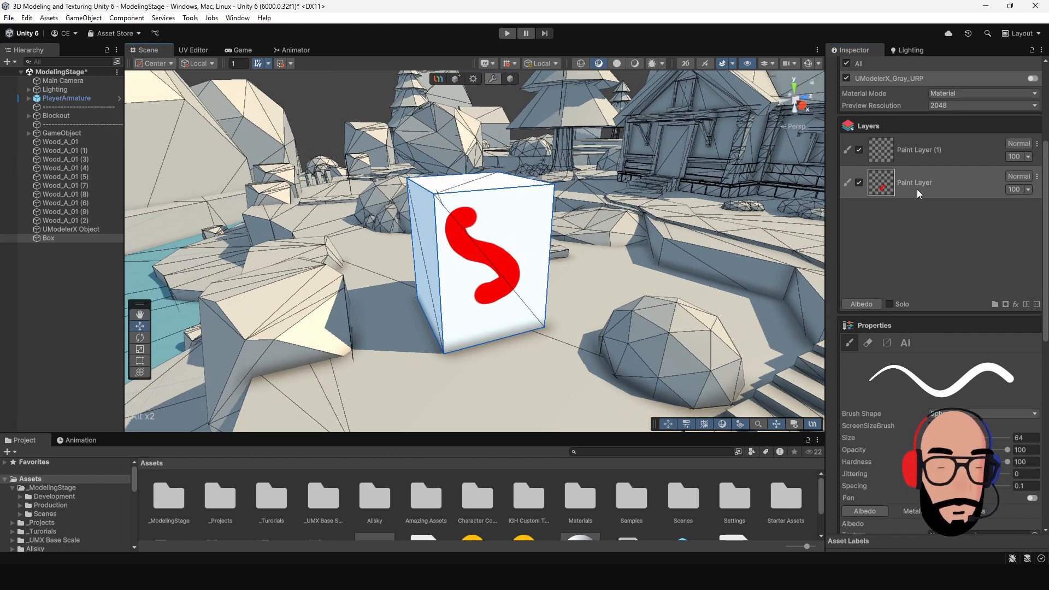
left_click(962, 149)
Step: Set the brush's albedo color to bright green (0EFF00)
scroll(909, 389, "down", 3)
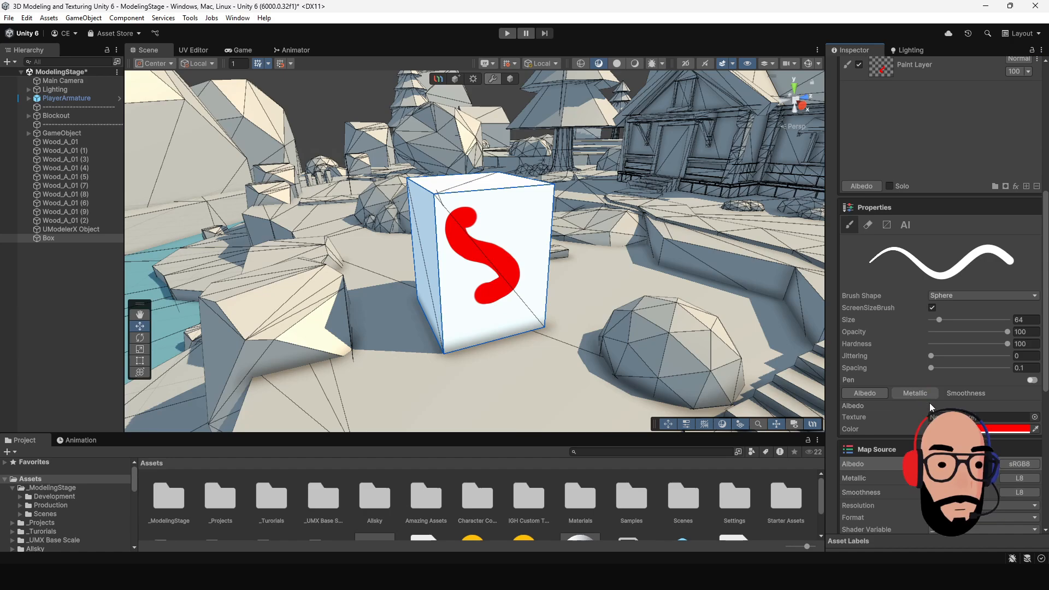
left_click(973, 429)
left_click(957, 348)
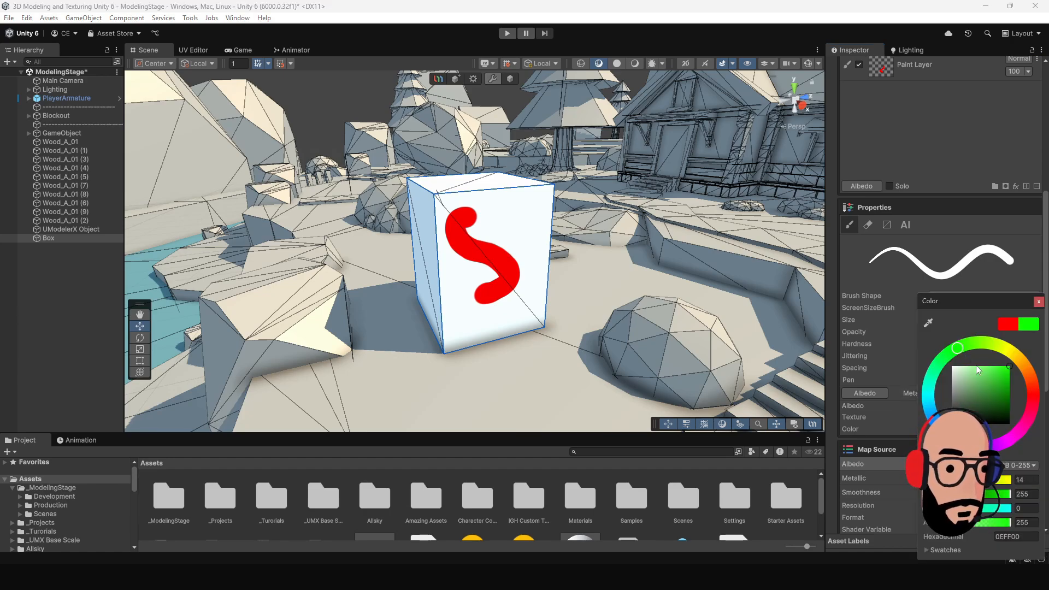
left_click(1039, 302)
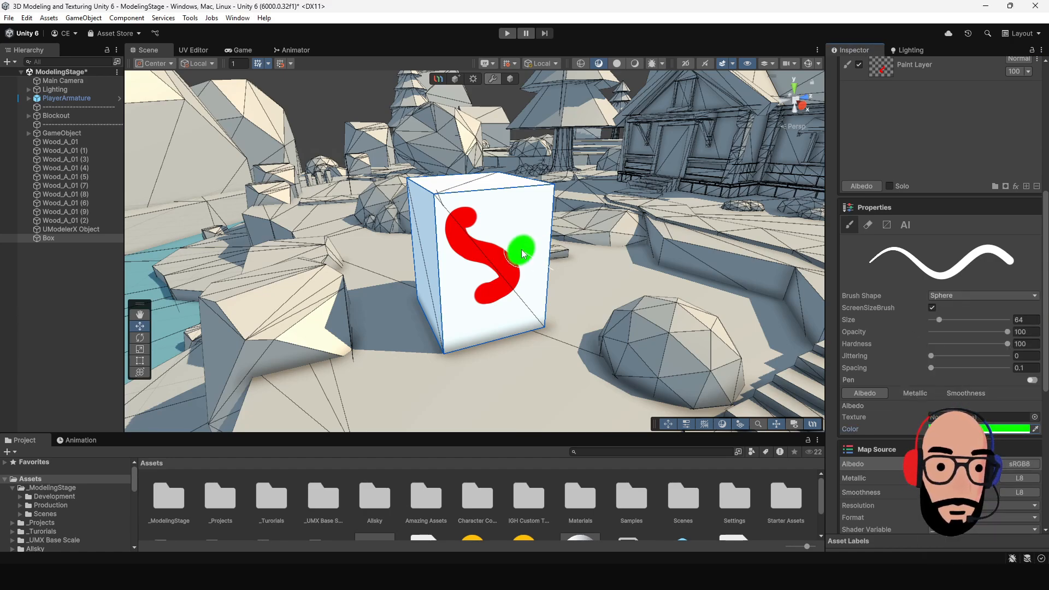
Step: Paint a green stroke diagonally across the red S shape on the box's side face
left_click_drag(512, 232, 462, 284)
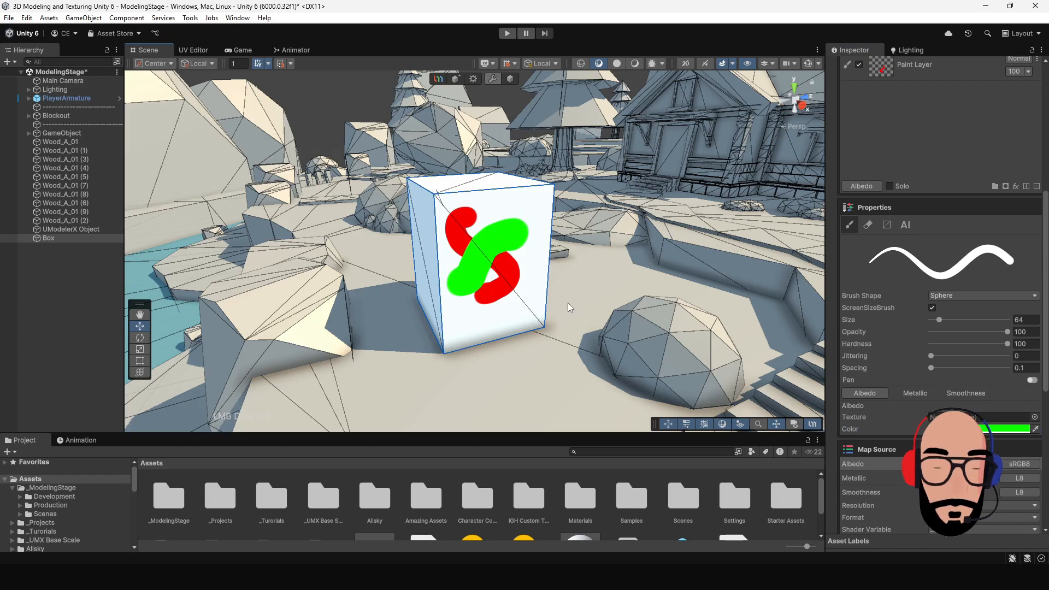
mouse_move(546, 295)
left_mouse_down("alt")
mouse_move(426, 273)
mouse_move(489, 263)
left_mouse_up("alt")
scroll(922, 272, "up", 5)
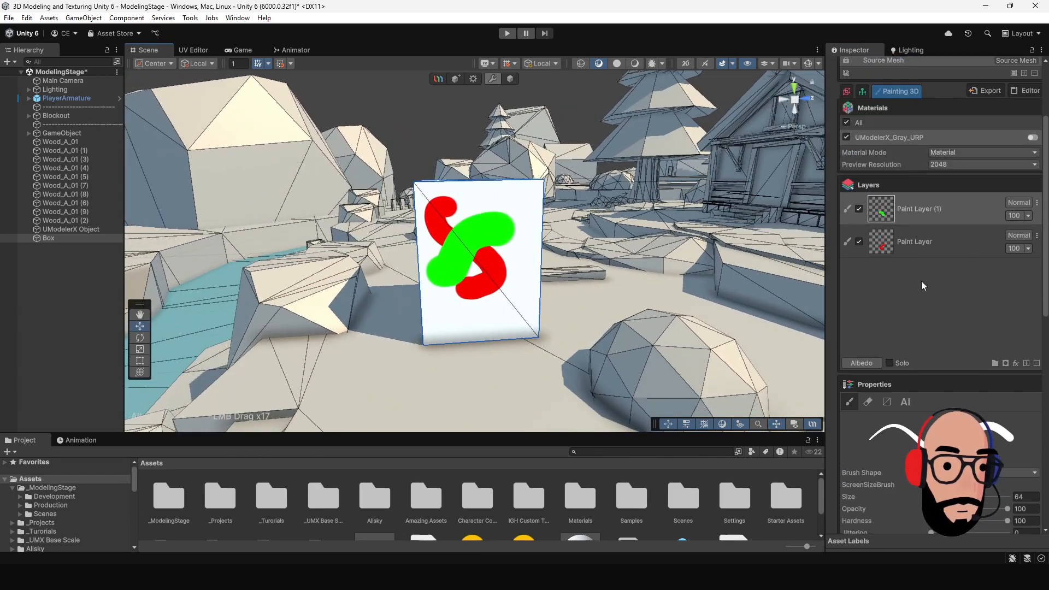
Step: Toggle Solo repeatedly to compare Paint Layer (1) alone with all layers, leaving it isolated
left_click(888, 363)
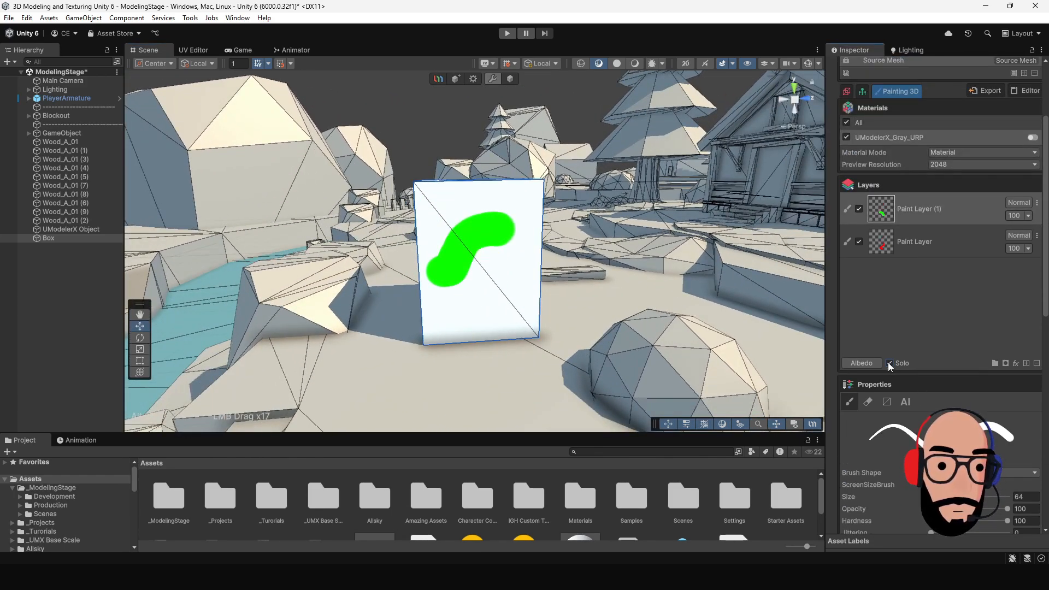
left_click(888, 363)
left_click(888, 363)
left_click(888, 363)
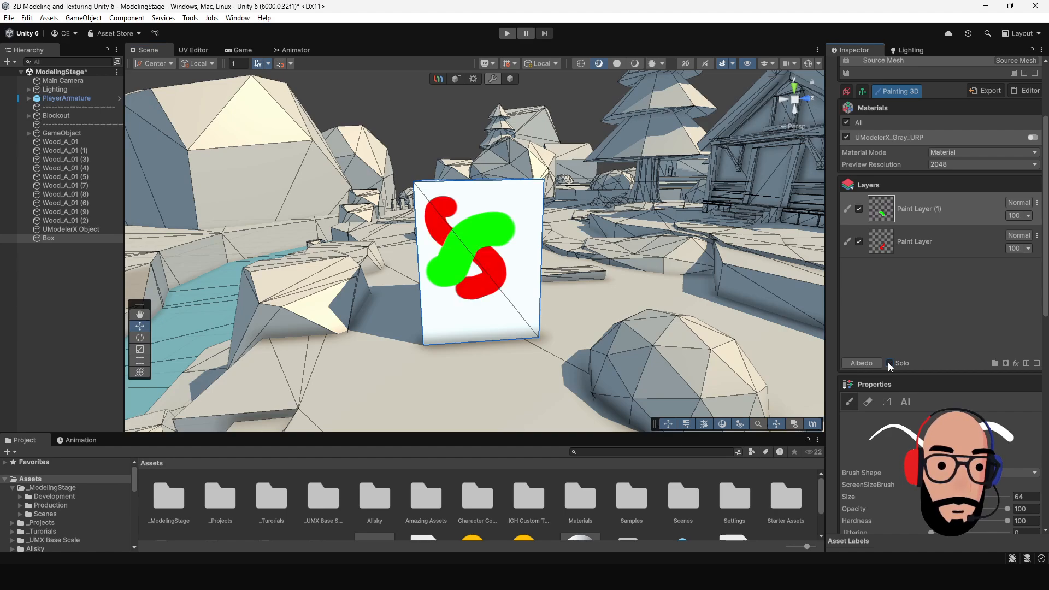
left_click(888, 363)
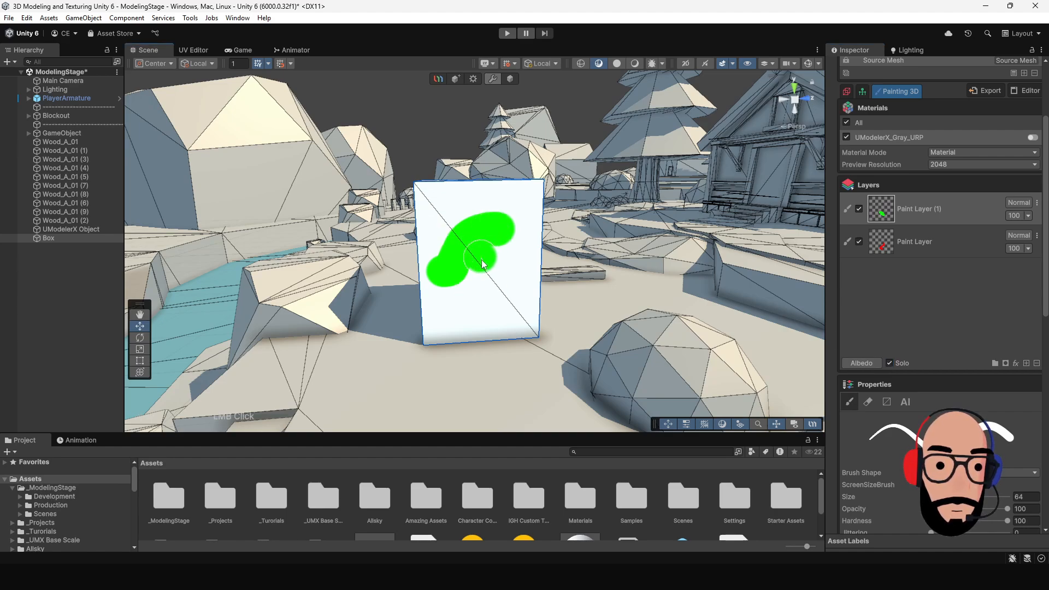
Step: Extend the green shape on the isolated layer toward the face's lower edge and upper-left corner, and turn Solo off
mouse_move(484, 249)
left_mouse_down()
mouse_move(485, 306)
mouse_move(498, 320)
left_mouse_up()
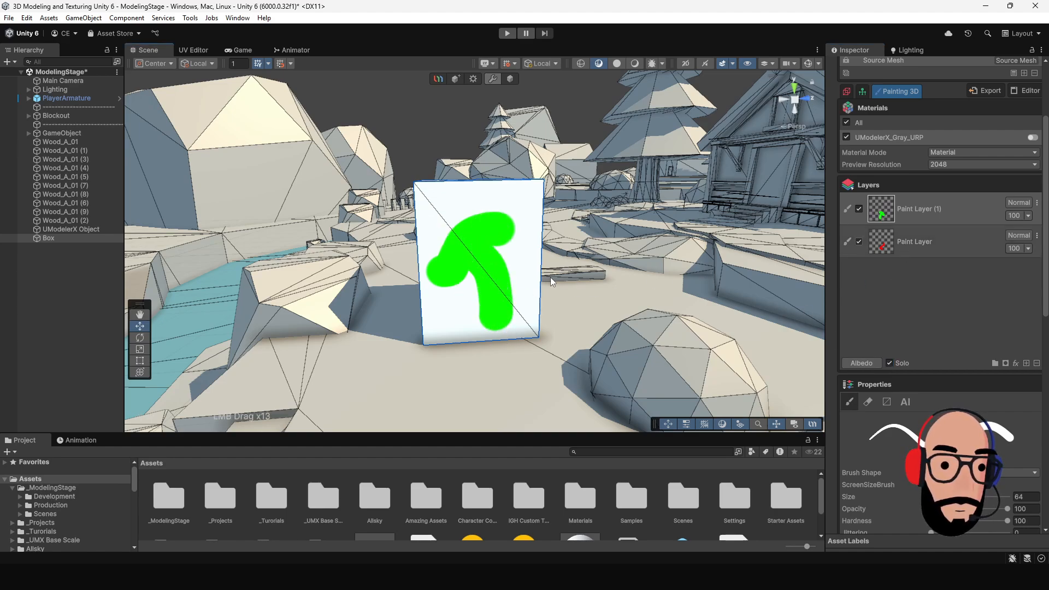
left_click_drag(455, 240, 439, 206)
mouse_move(533, 234)
left_mouse_down("alt")
mouse_move(383, 267)
mouse_move(540, 228)
left_mouse_up("alt")
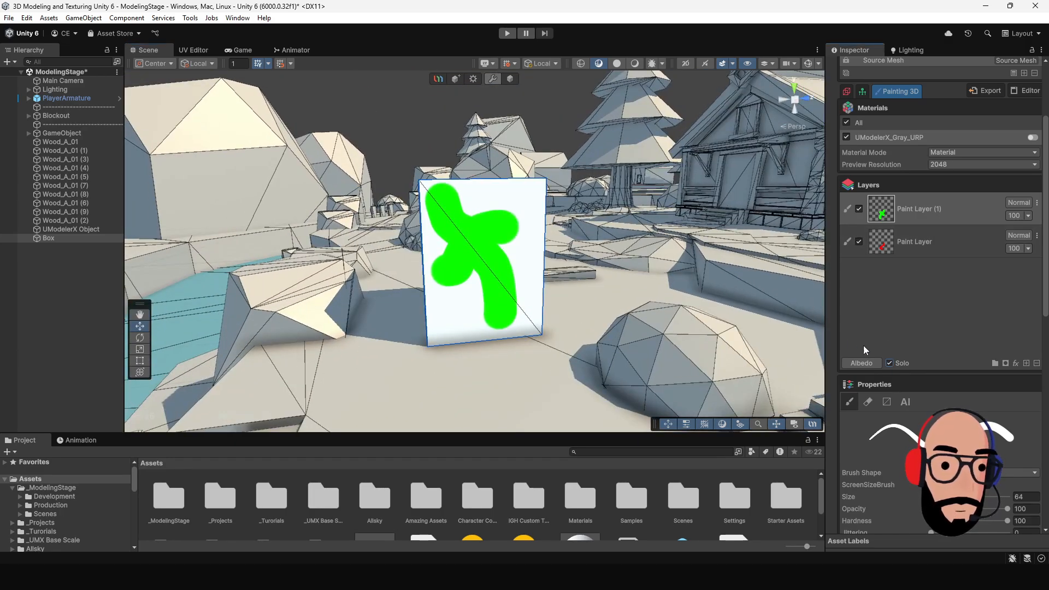
left_click(891, 362)
Step: Move Paint Layer above Paint Layer (1) so the red S overlaps the green strokes
left_click_drag(574, 286, 593, 258, "alt")
left_click_drag(937, 241, 936, 199)
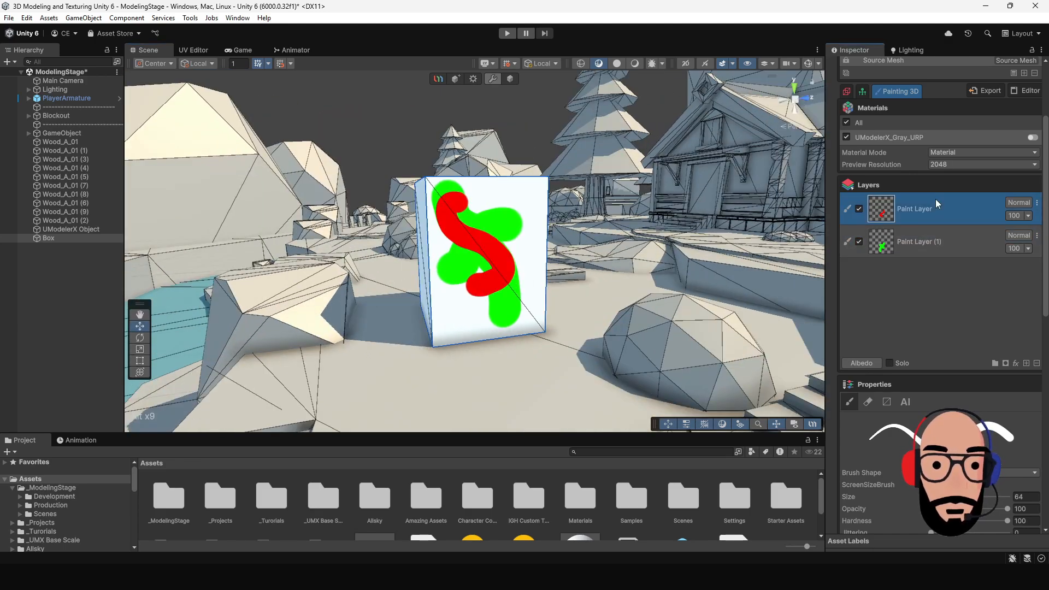
mouse_move(493, 220)
left_mouse_down("alt")
mouse_move(265, 214)
mouse_move(547, 208)
left_mouse_up("alt")
Step: Erase all the green paint from Paint Layer (1) on the box's side face
left_click(952, 245)
scroll(926, 339, "down", 5)
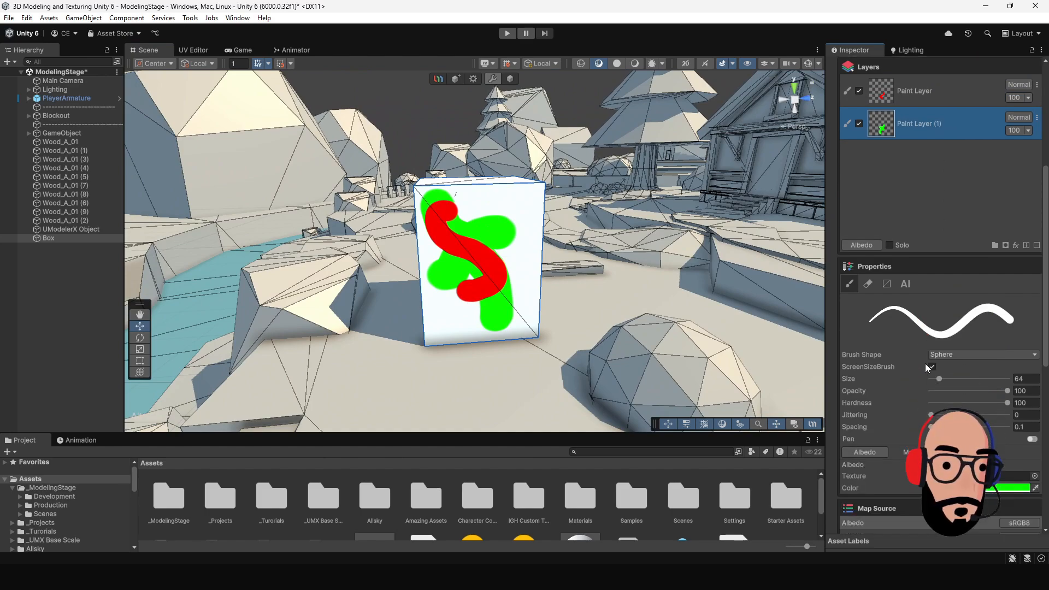
left_click(868, 254)
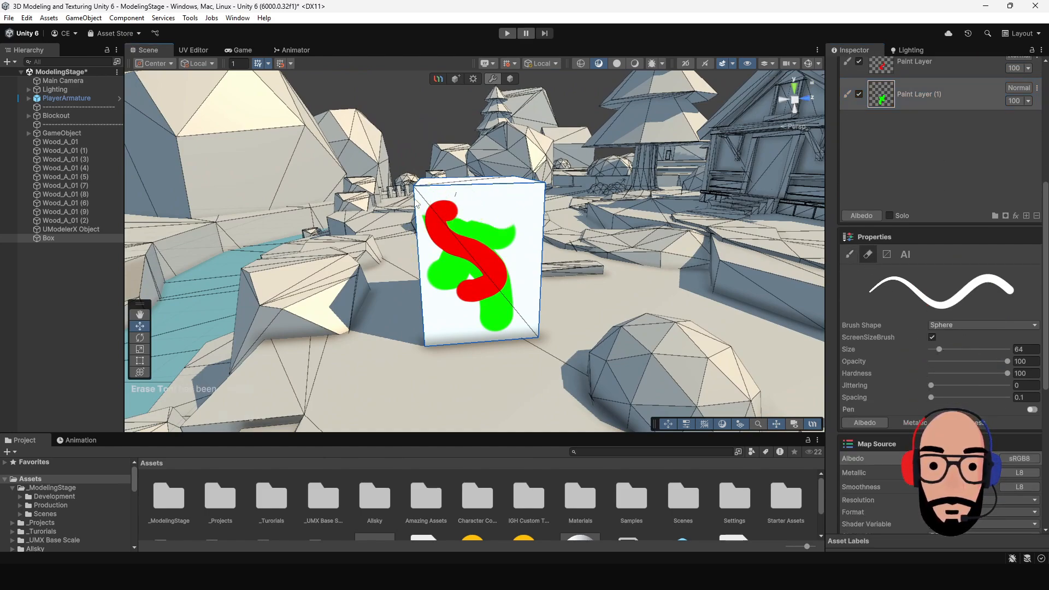
mouse_move(470, 257)
left_mouse_down()
mouse_move(500, 262)
mouse_move(492, 306)
mouse_move(488, 282)
mouse_move(638, 309)
left_mouse_up()
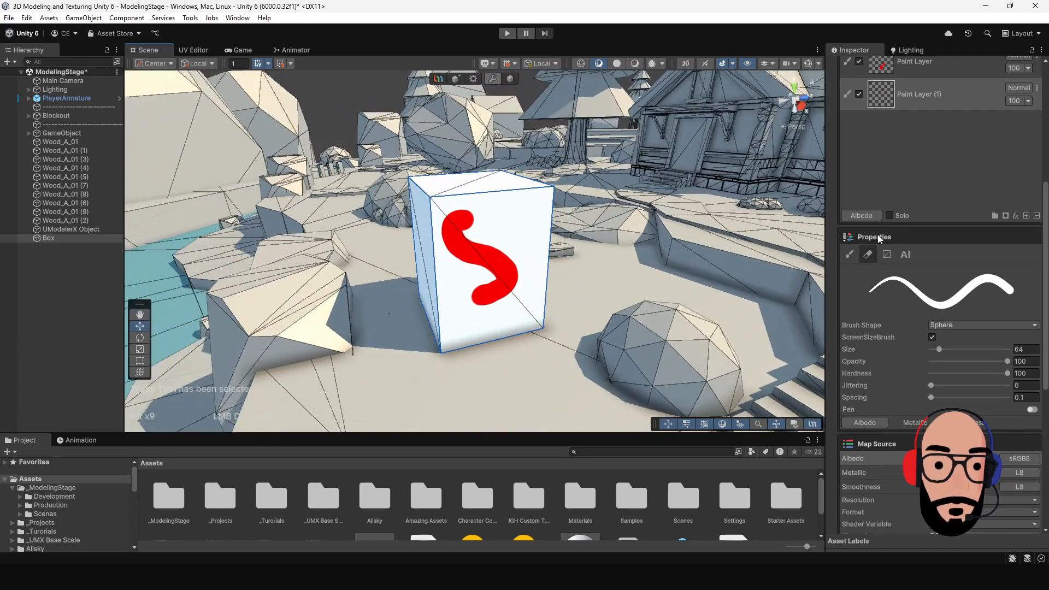
Step: Make Paint Layer active and erase the red S stroke completely from the box's side face
scroll(902, 208, "up", 3)
left_click(949, 152)
scroll(474, 239, "up", 2)
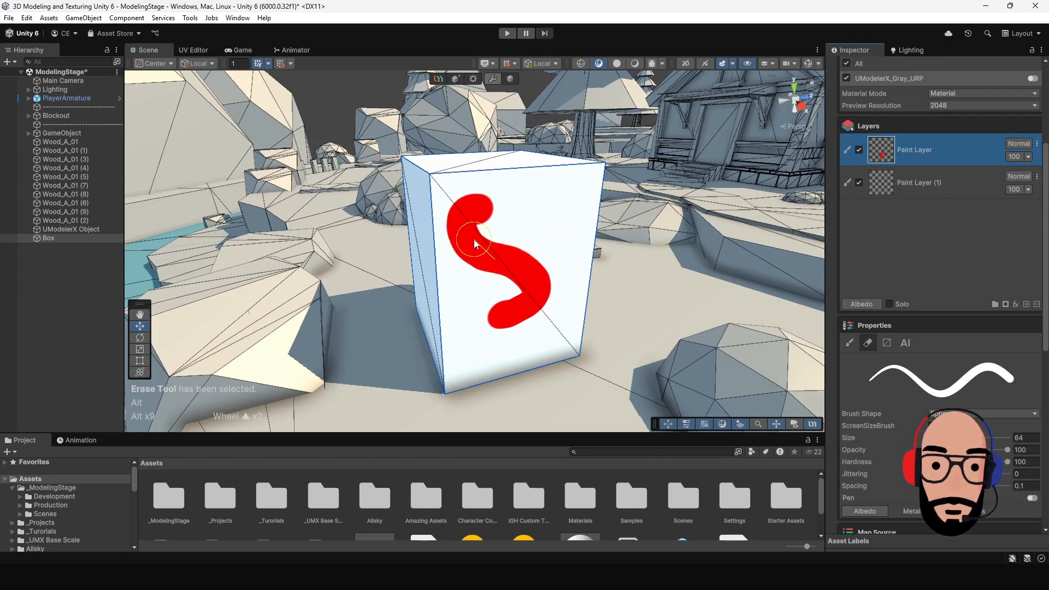
scroll(474, 238, "up", 1)
mouse_move(514, 200)
left_mouse_down()
mouse_move(498, 209)
mouse_move(548, 260)
left_mouse_up()
mouse_move(572, 306)
left_mouse_down()
mouse_move(534, 345)
mouse_move(477, 337)
left_mouse_up()
mouse_move(556, 312)
left_mouse_down("alt")
mouse_move(475, 263)
mouse_move(477, 245)
left_mouse_up("alt")
mouse_move(398, 165)
left_mouse_down()
mouse_move(502, 318)
mouse_move(428, 311)
left_mouse_up()
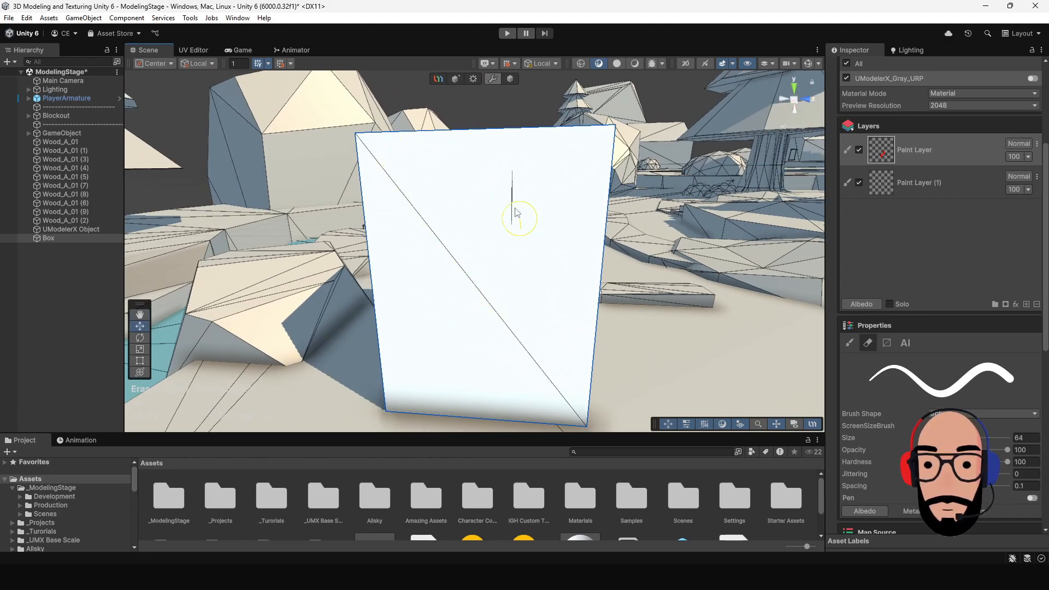
left_click_drag(450, 277, 555, 300, "alt")
right_click_drag(556, 301, 527, 244, "alt")
left_click_drag(527, 243, 481, 246, "alt")
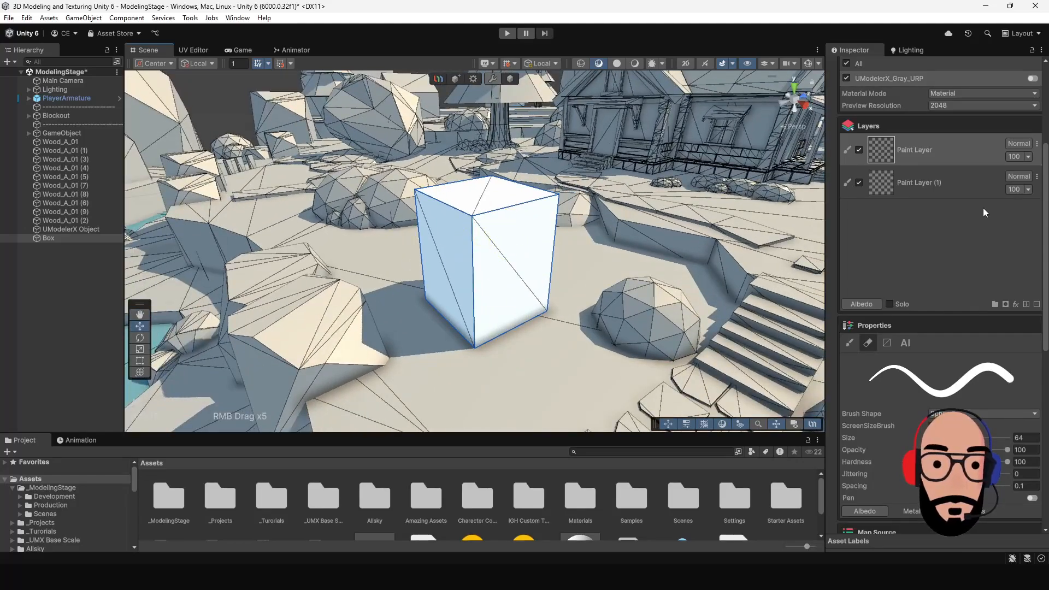
Step: Add a Fill Layer to the box's layer stack
scroll(942, 245, "up", 3)
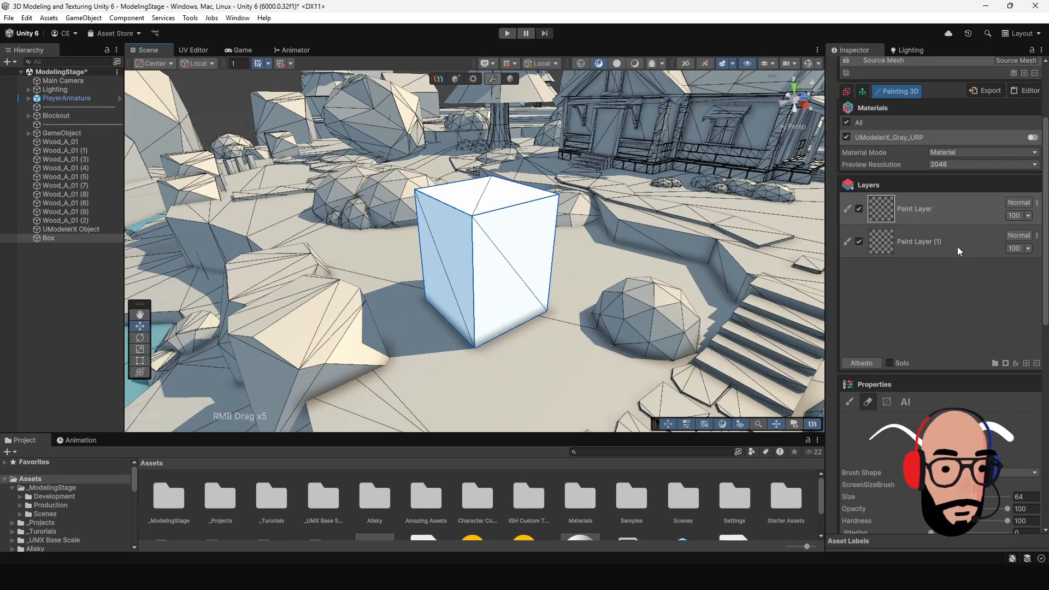
left_click(1026, 363)
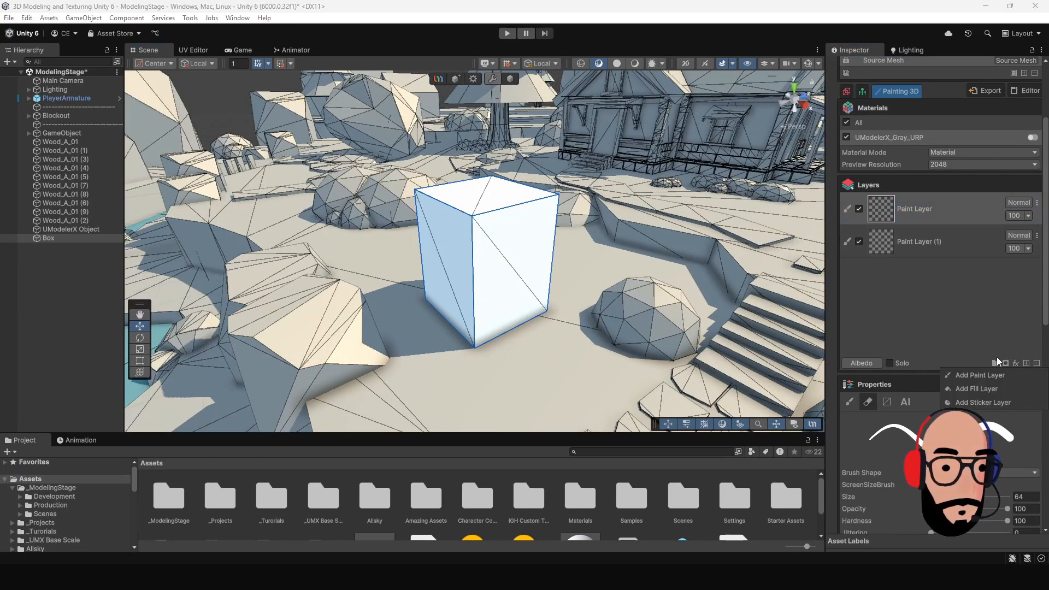
left_click(988, 389)
left_click_drag(448, 257, 580, 270, "alt")
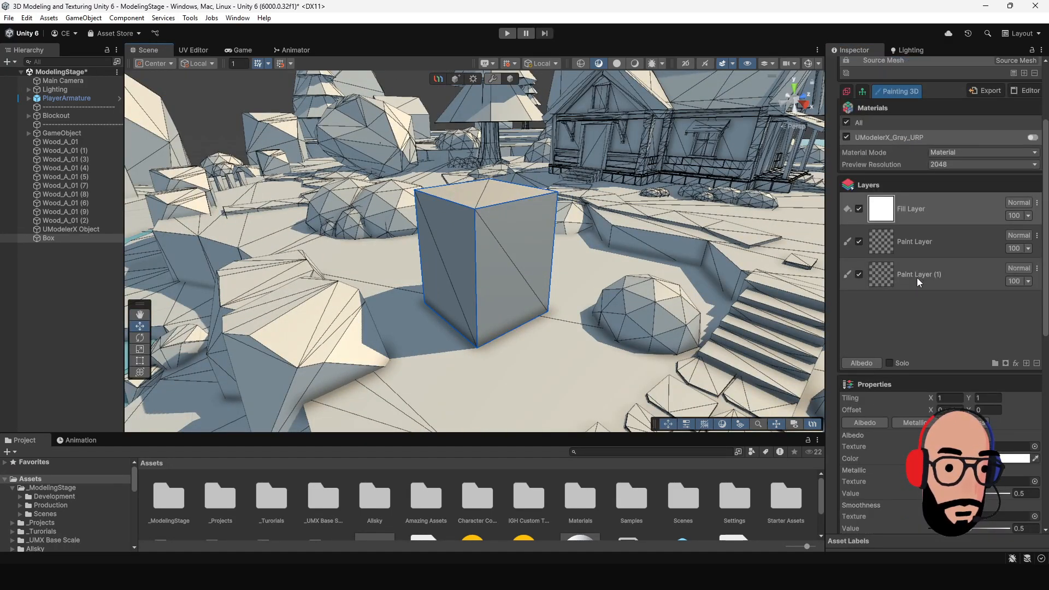
Step: Try the Preview material mode, and set Material Mode to Albedo for viewing the box
left_click(956, 153)
left_click(957, 175)
left_click(954, 151)
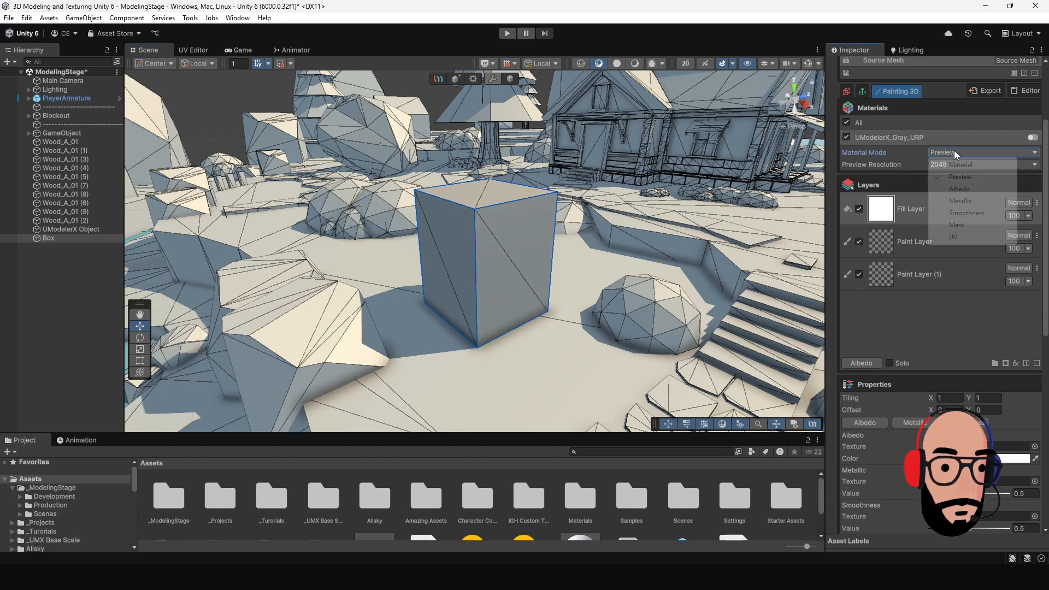
left_click(960, 190)
left_click_drag(590, 236, 527, 222, "alt")
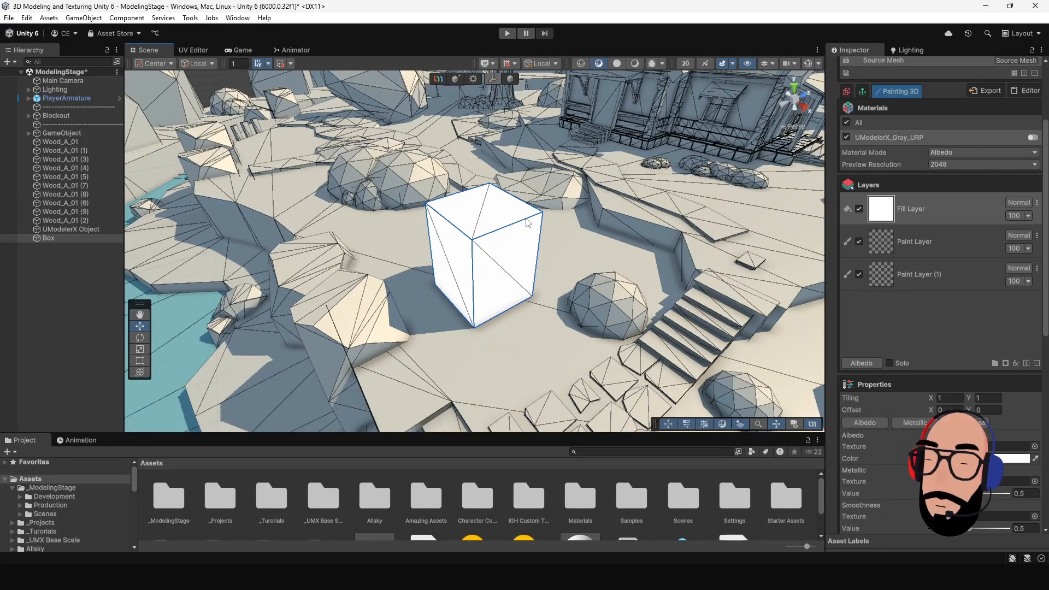
Step: Place the Fill Layer beneath both paint layers and set its albedo color to bright cyan
left_click(937, 209)
left_click_drag(937, 208, 929, 290)
scroll(927, 339, "down", 5)
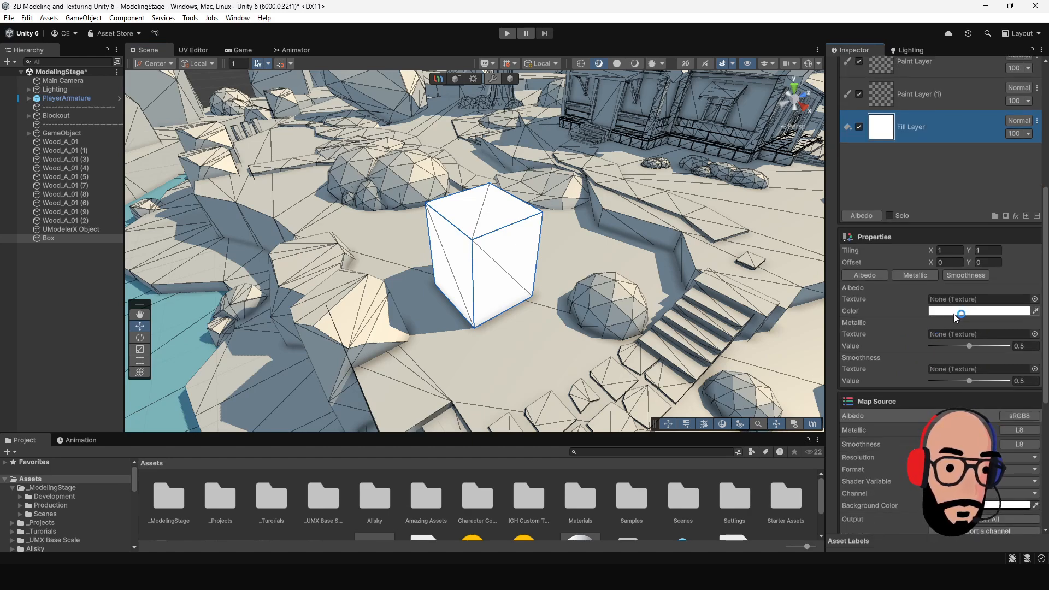
left_click(969, 317)
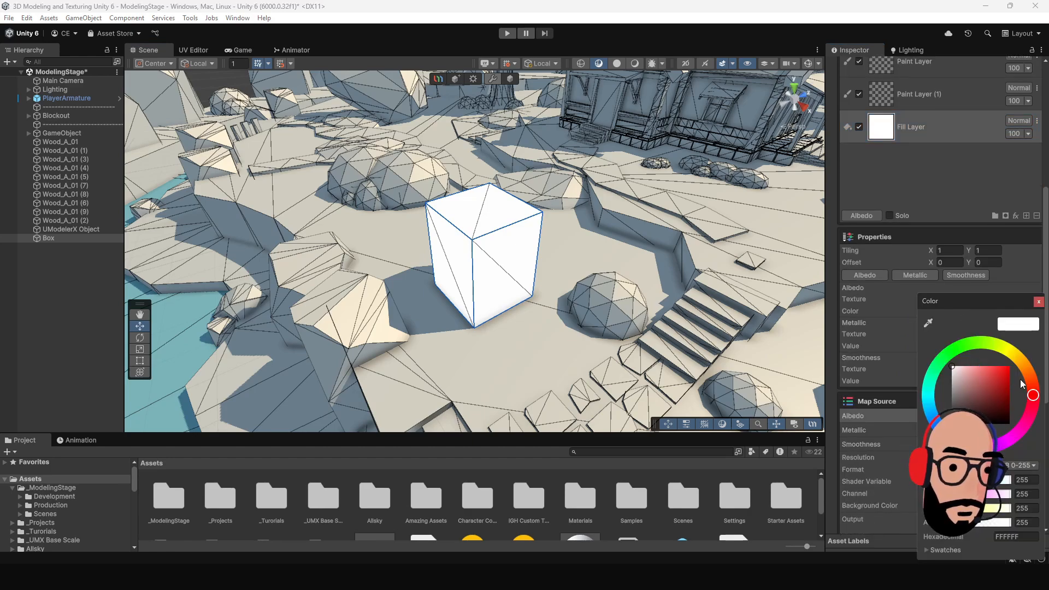
left_click(982, 398)
mouse_move(977, 402)
left_mouse_down()
mouse_move(975, 389)
mouse_move(1010, 366)
left_mouse_up()
left_click(927, 401)
mouse_move(703, 273)
left_mouse_down("alt")
mouse_move(501, 244)
mouse_move(541, 235)
left_mouse_up("alt")
Step: Make Paint Layer (1) the active layer and switch from the eraser to the paint brush
scroll(920, 167, "up", 3)
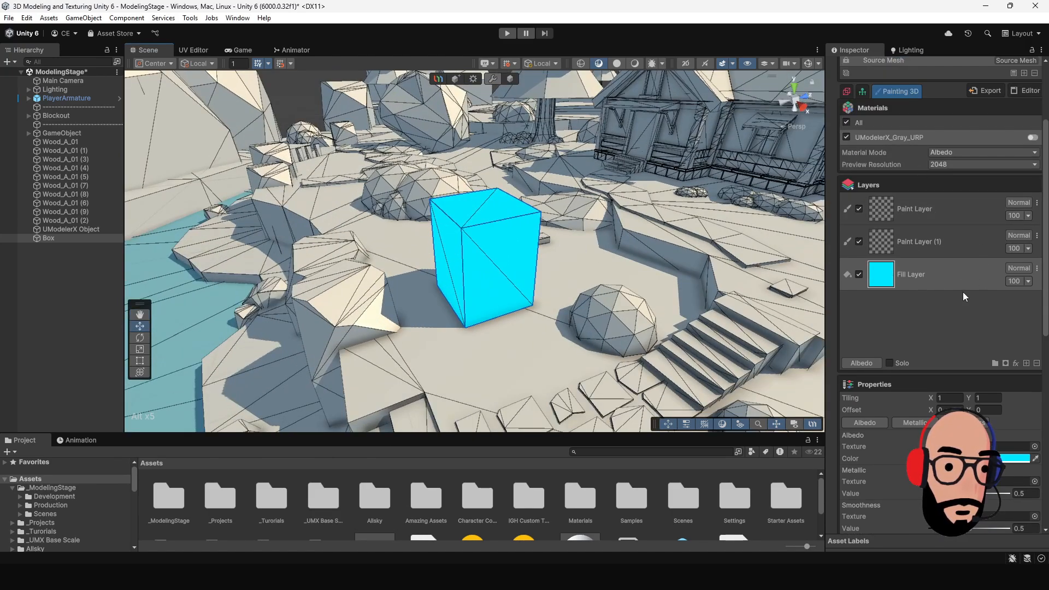
left_click(970, 250)
scroll(934, 365, "down", 5)
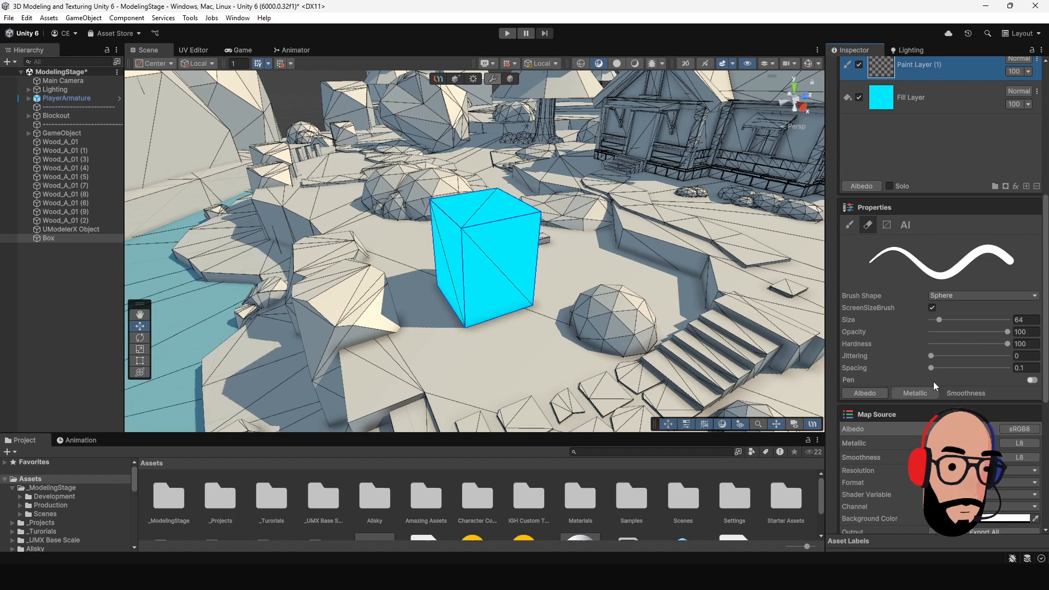
scroll(928, 350, "down", 2)
scroll(926, 352, "up", 5)
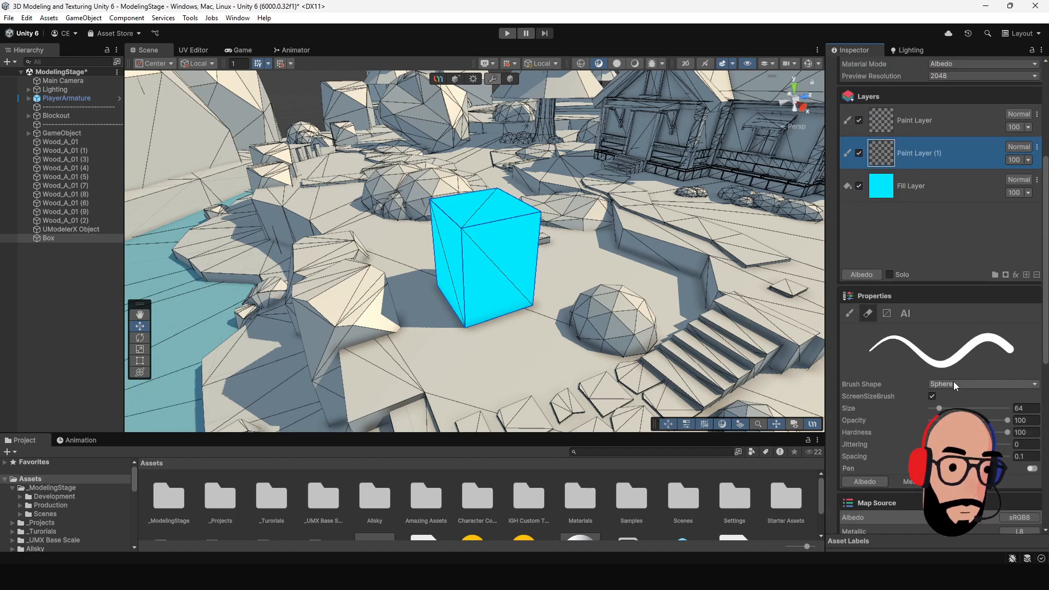
scroll(950, 373, "down", 1)
scroll(946, 365, "up", 1)
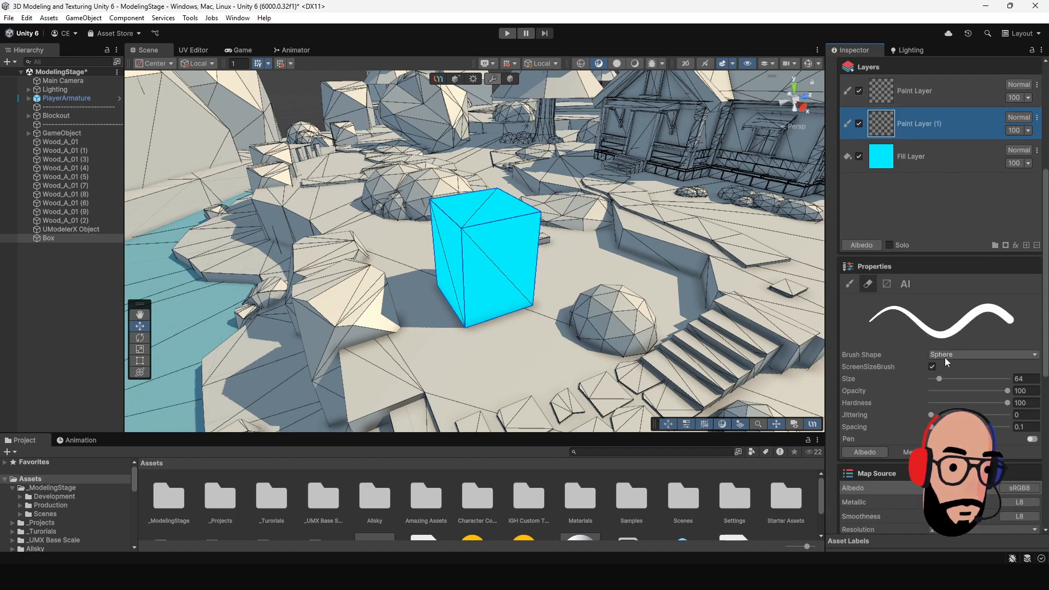
scroll(929, 382, "down", 2)
scroll(917, 399, "down", 2)
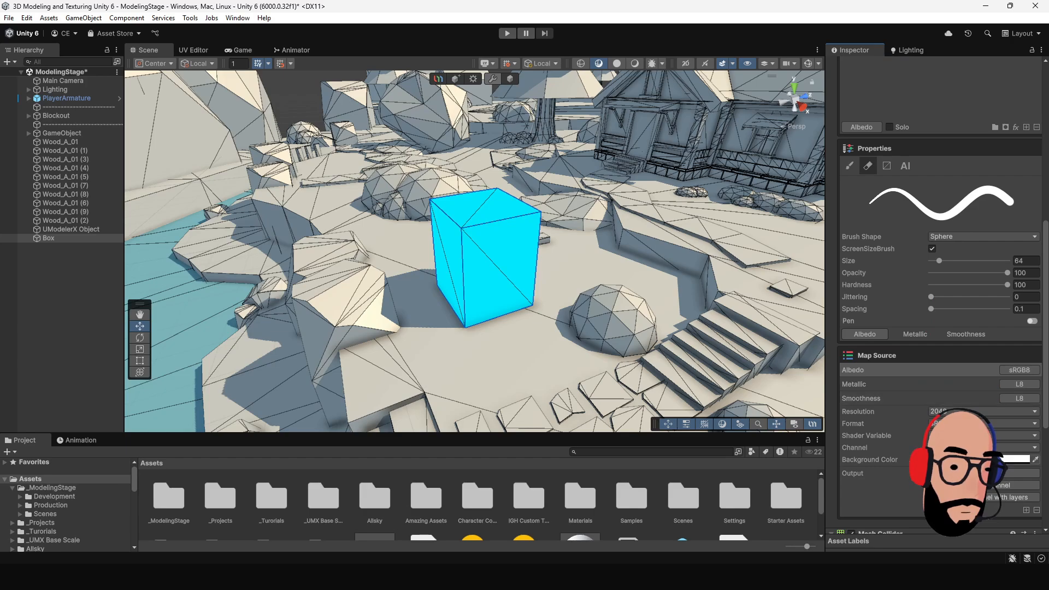
scroll(939, 399, "up", 3)
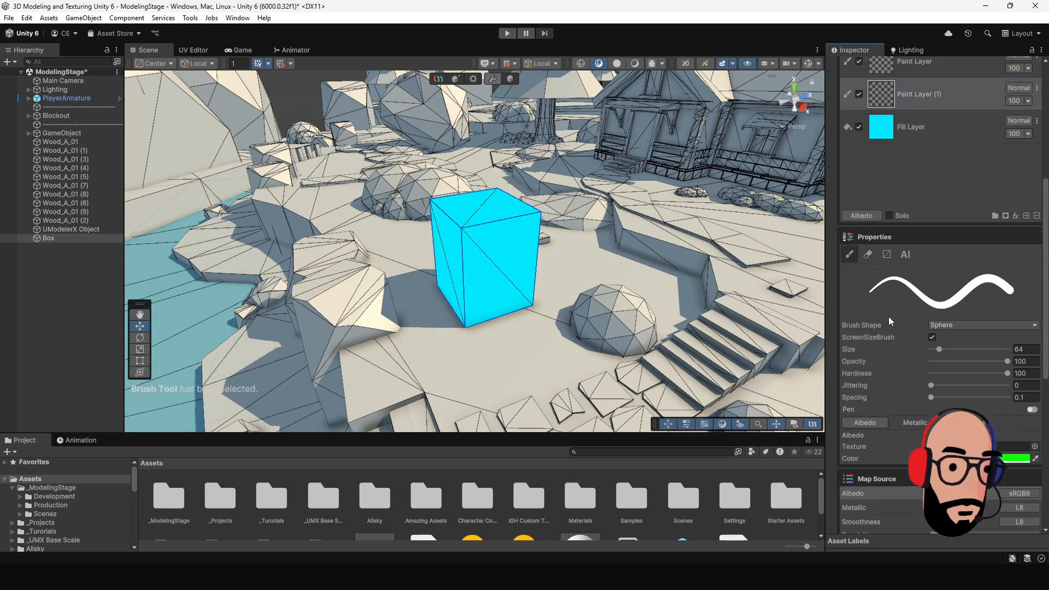
scroll(889, 316, "down", 1)
left_click(850, 225)
Step: Set the brush's albedo color to a darkened magenta and its size to 33
left_click(978, 428)
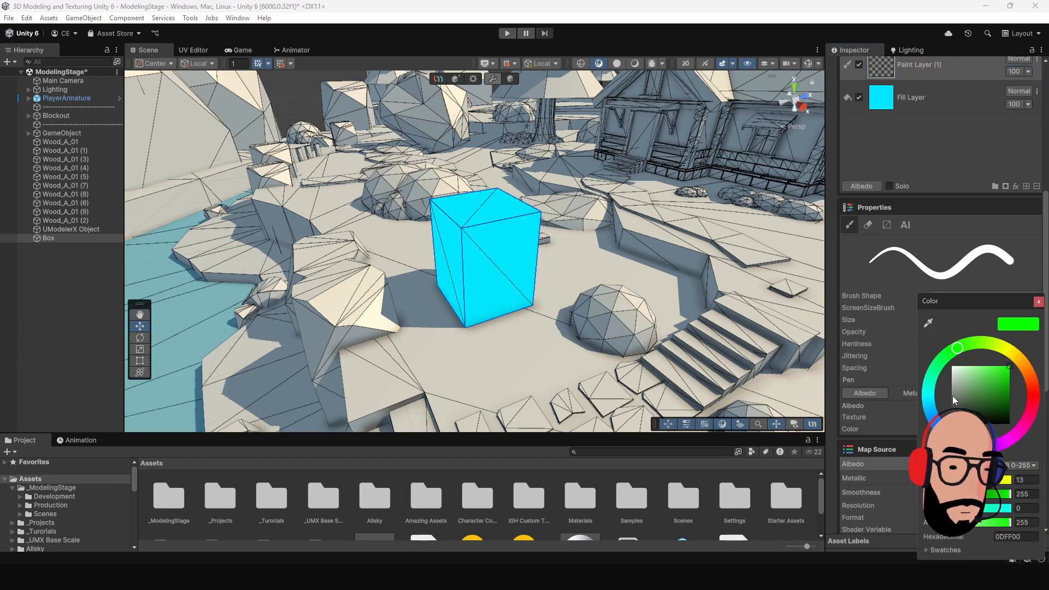
left_click(1010, 442)
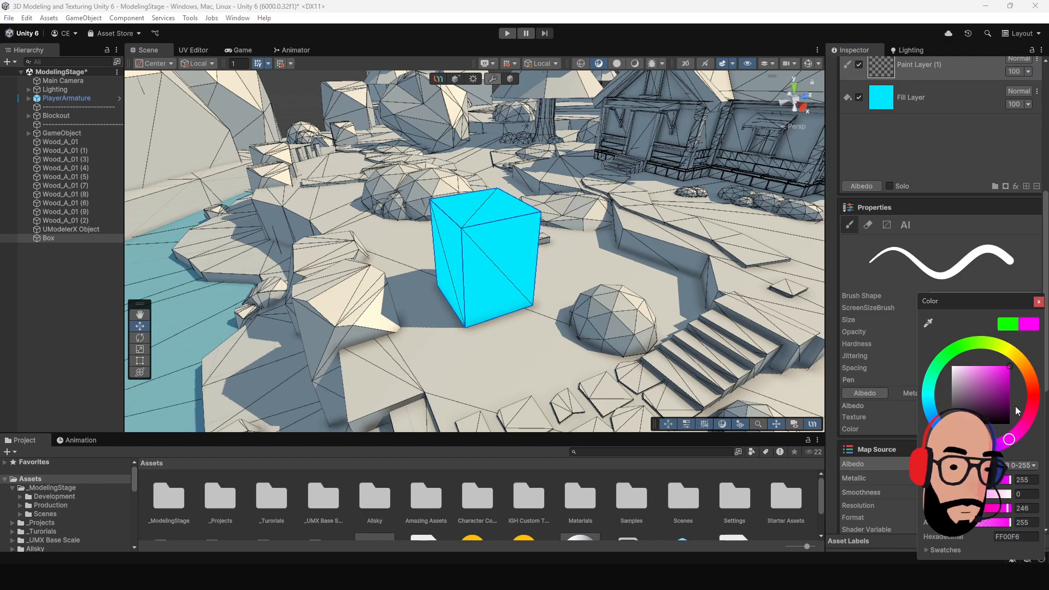
left_click(1011, 384)
left_click(1037, 302)
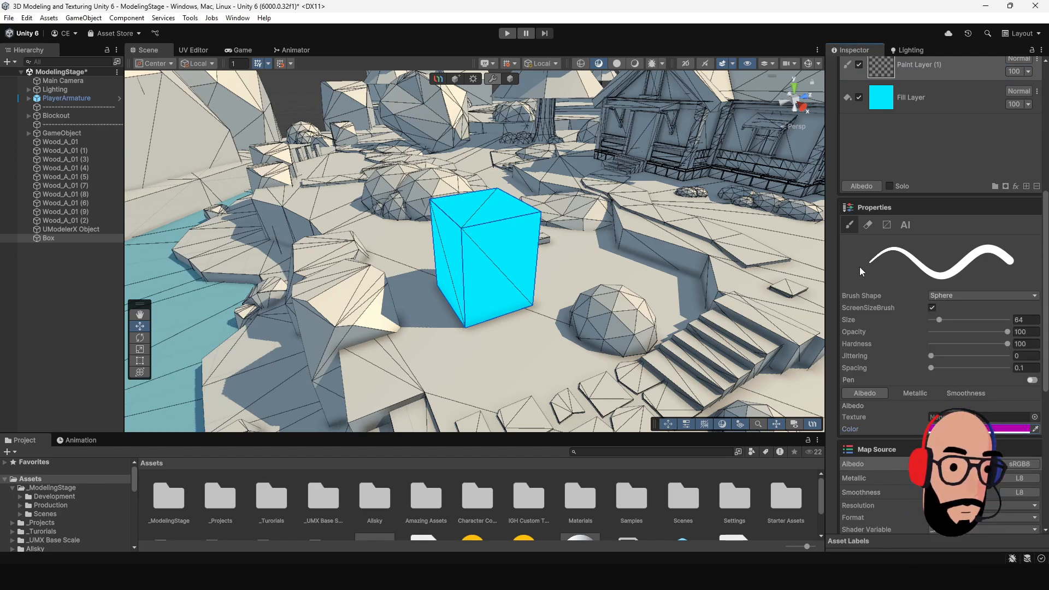
scroll(492, 264, "up", 2)
left_click_drag(939, 320, 934, 321)
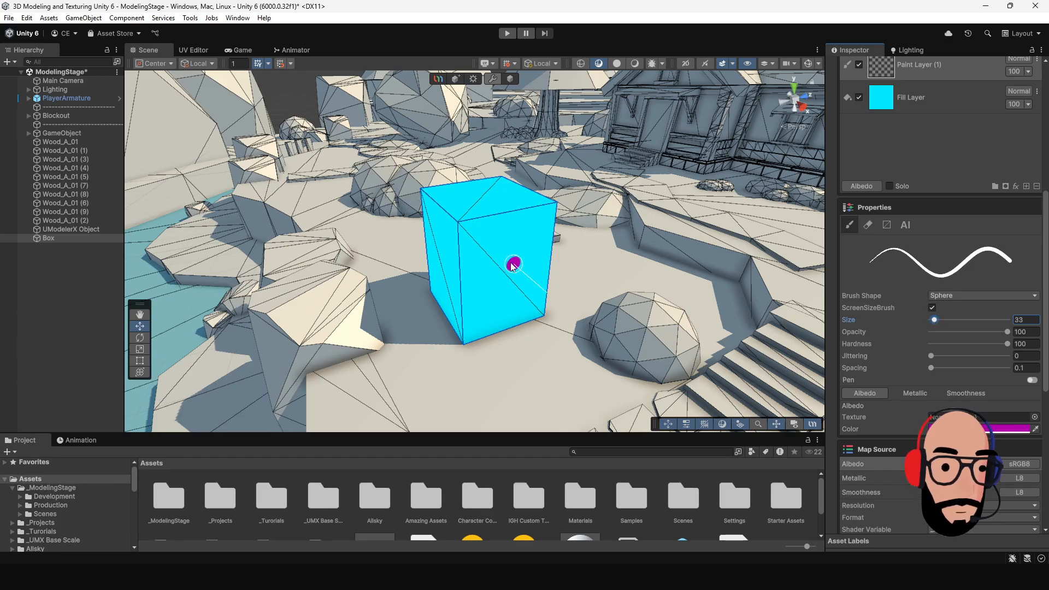
Step: Paint a magenta X on the upper half of the cyan box's side face
scroll(506, 260, "up", 2)
left_click_drag(457, 213, 532, 279)
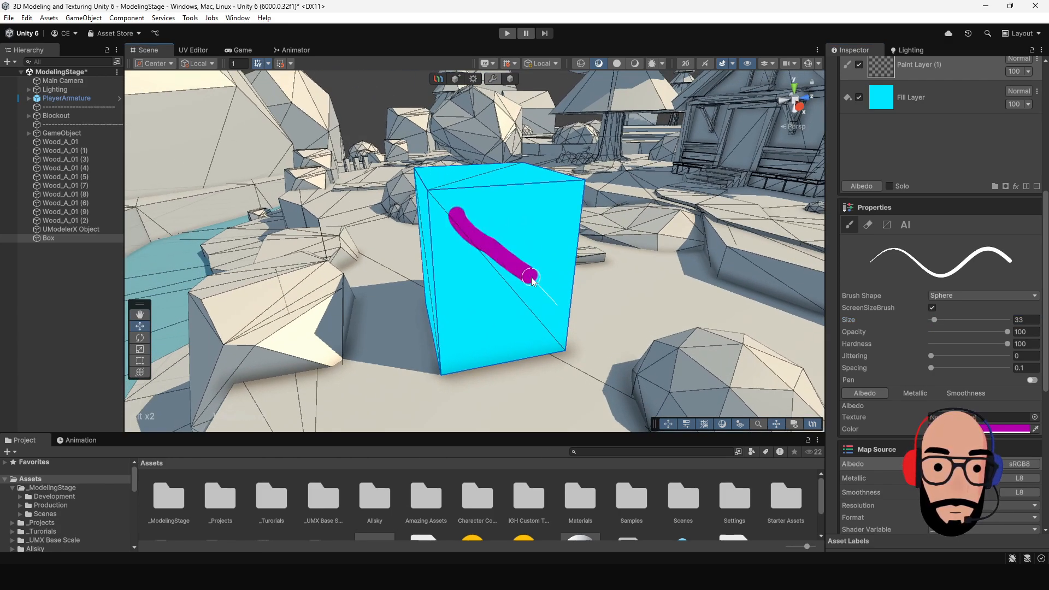
left_click_drag(527, 225, 479, 288)
mouse_move(558, 321)
left_mouse_down("alt")
mouse_move(403, 260)
mouse_move(429, 214)
left_mouse_up("alt")
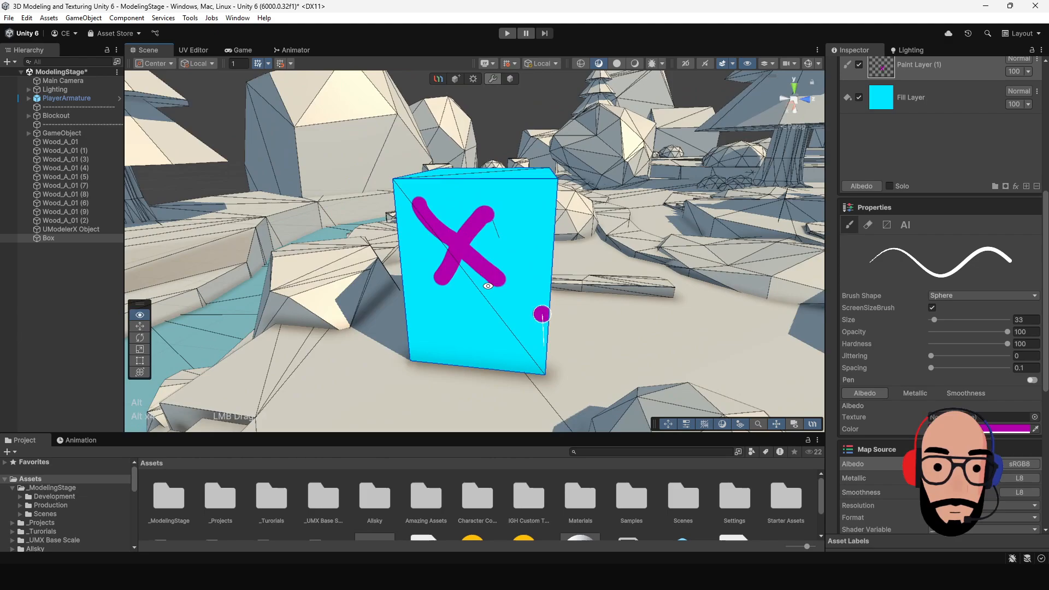
Step: Paint a magenta ring on the box's top face
scroll(429, 215, "up", 3)
left_click_drag(520, 200, 440, 296, "alt")
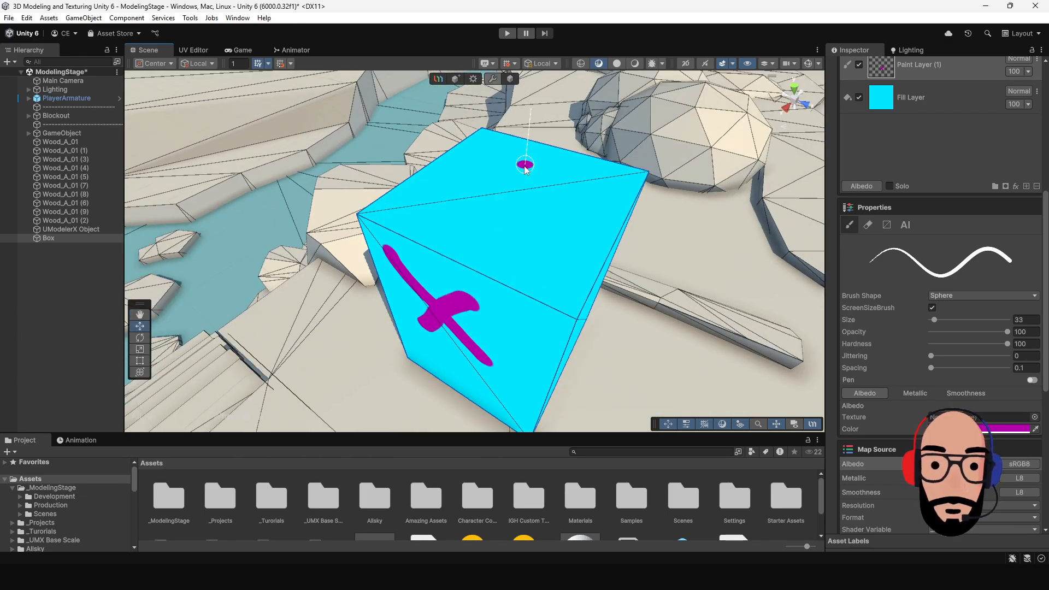
mouse_move(524, 165)
left_mouse_down()
mouse_move(486, 201)
mouse_move(512, 153)
left_mouse_up()
Step: Paint a second magenta X on the side face adjacent to the first X
mouse_move(586, 244)
left_mouse_down("alt")
mouse_move(420, 217)
mouse_move(556, 227)
mouse_move(513, 223)
mouse_move(498, 296)
left_mouse_up("alt")
left_click_drag(487, 222, 543, 302)
left_click_drag(462, 318, 553, 332, "alt")
scroll(387, 234, "down", 8)
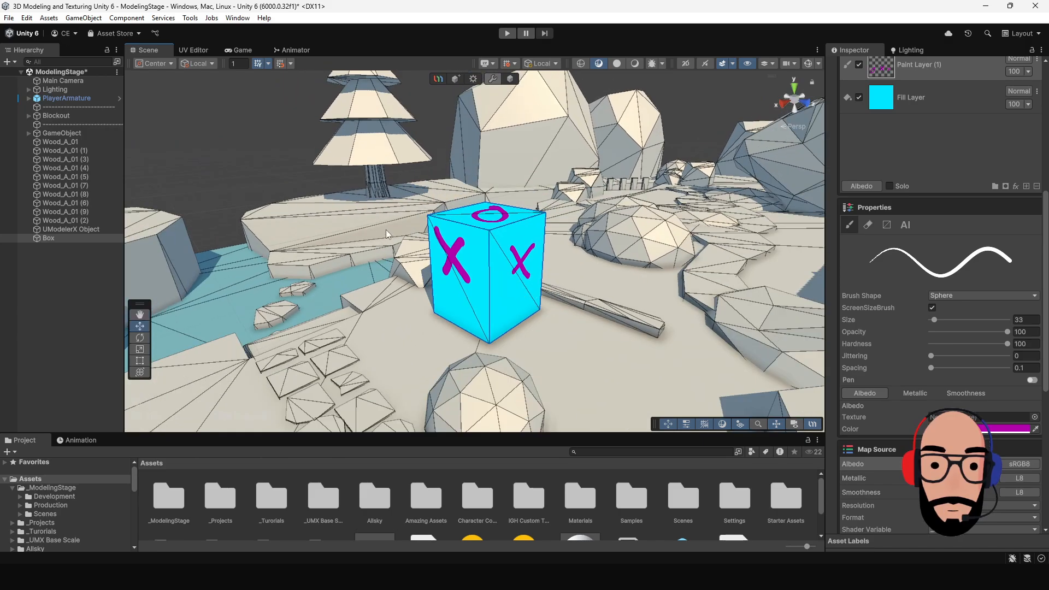
mouse_move(387, 234)
left_mouse_down("alt")
mouse_move(500, 251)
mouse_move(397, 246)
left_mouse_up("alt")
scroll(883, 276, "down", 4)
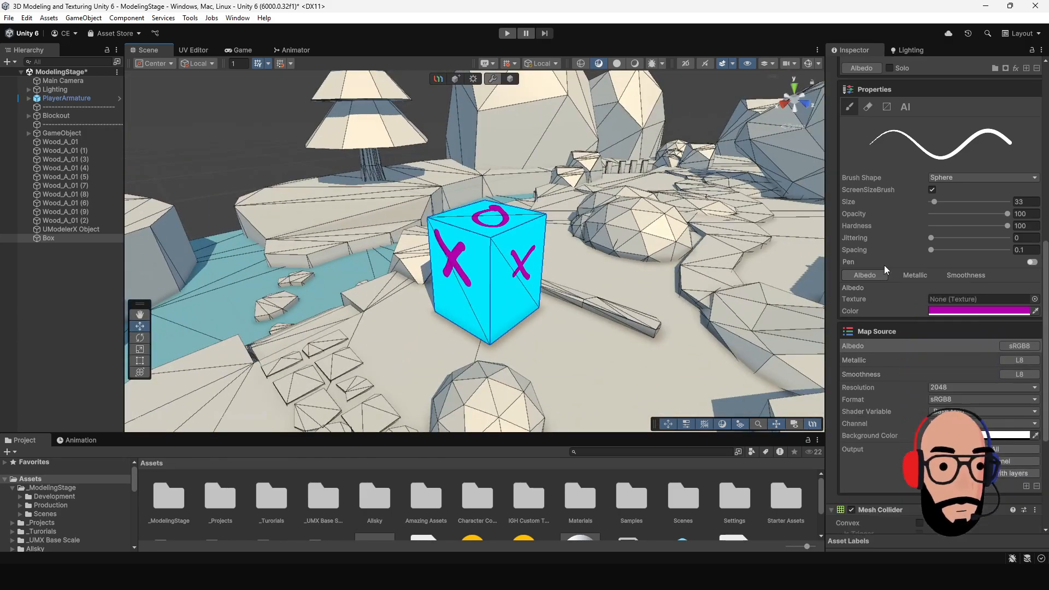
scroll(884, 265, "up", 3)
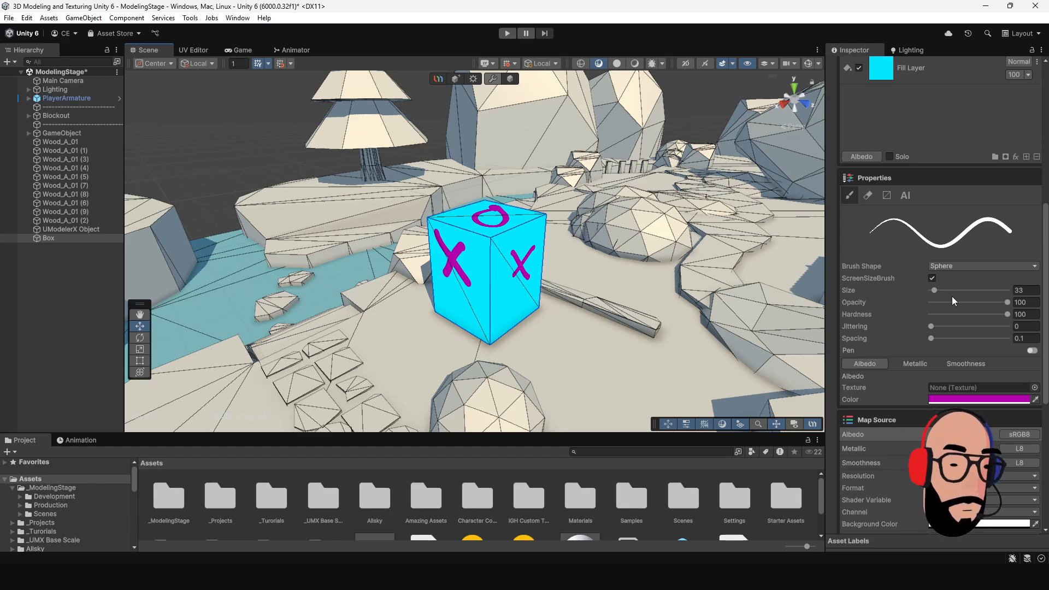
Step: Examine the layers, brush properties, map source settings and material toggle while viewing the painted box from another side
scroll(918, 303, "down", 3)
scroll(918, 297, "up", 5)
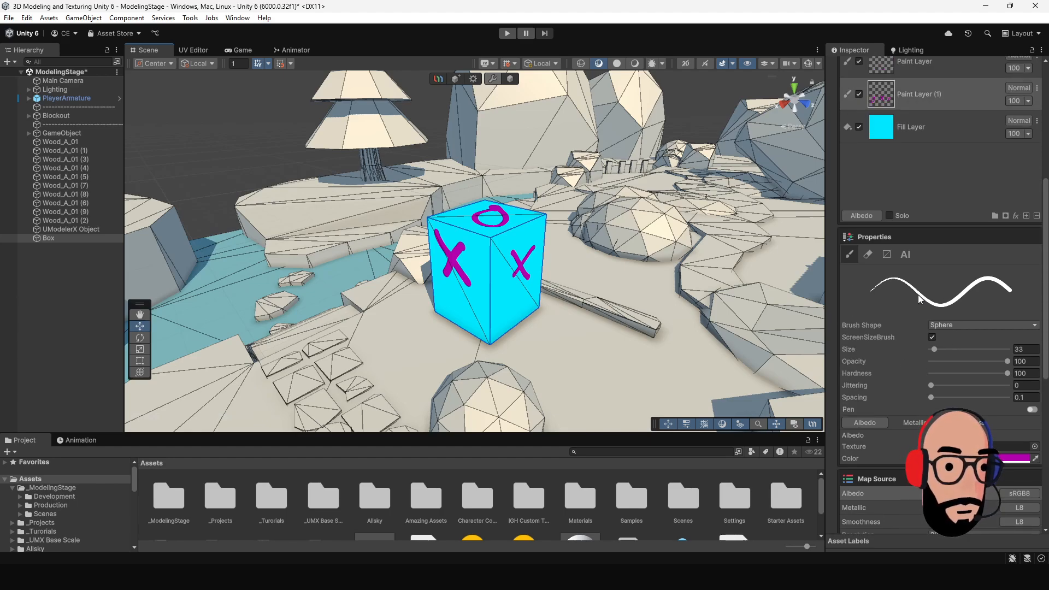
scroll(919, 294, "down", 5)
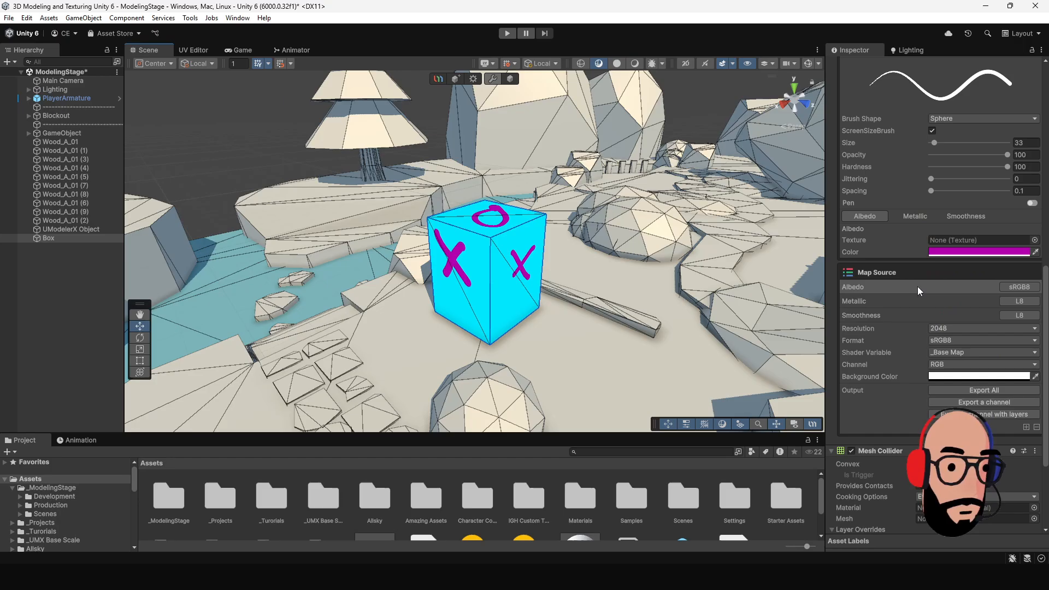
left_click_drag(547, 248, 623, 267, "alt")
scroll(595, 244, "up", 3)
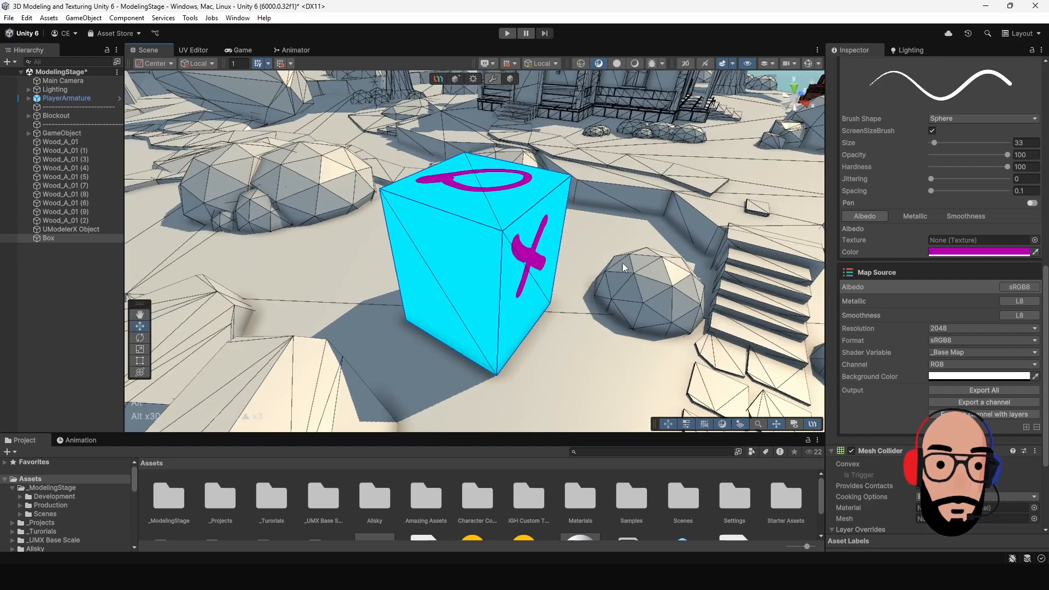
scroll(959, 284, "up", 10)
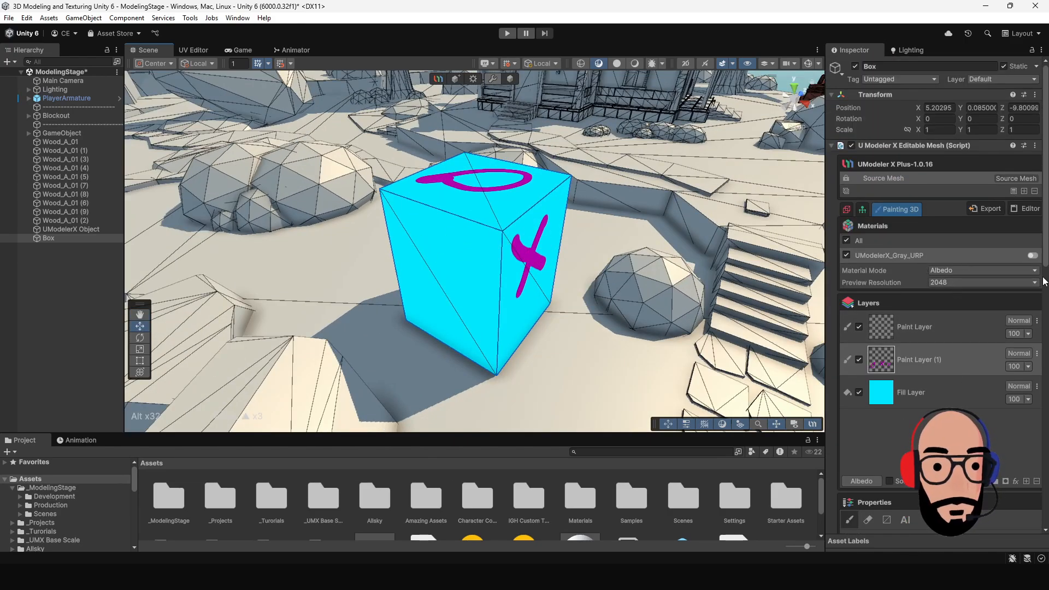
left_click(1032, 256)
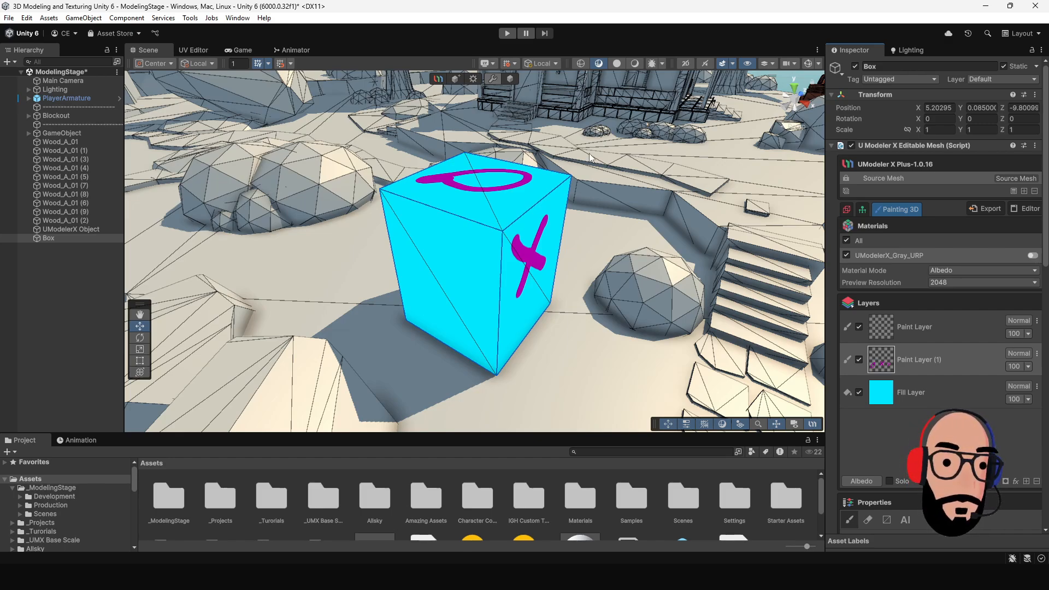
scroll(564, 191, "down", 3)
middle_click_drag(565, 182, 556, 208)
left_click_drag(556, 208, 621, 273, "alt")
left_click_drag(548, 293, 620, 287, "alt")
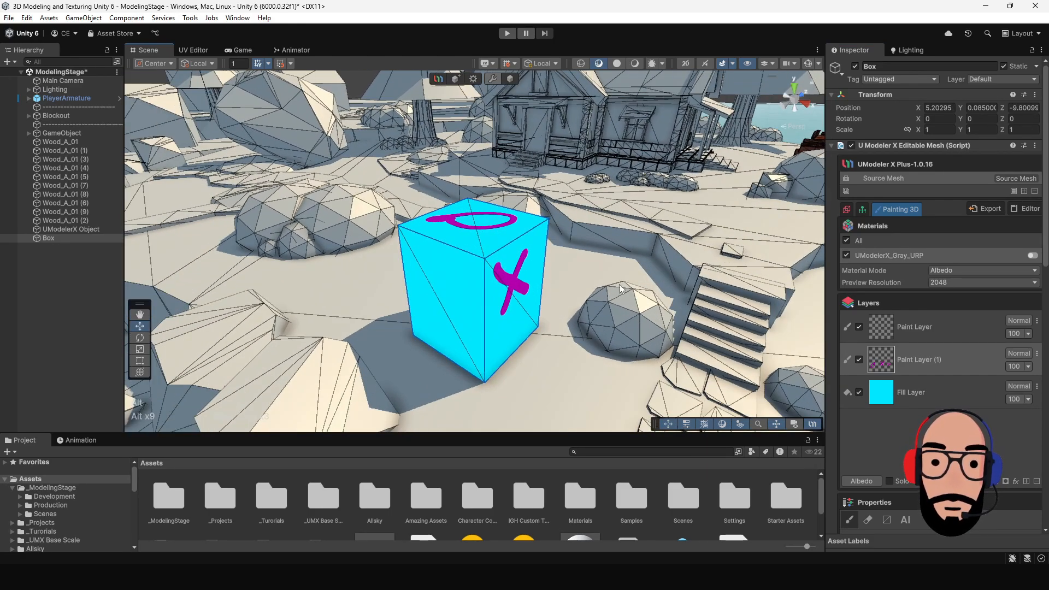
Step: Switch the box from 3D painting to Modeling mode and view it with the neighbouring icosphere selected
left_click(511, 78)
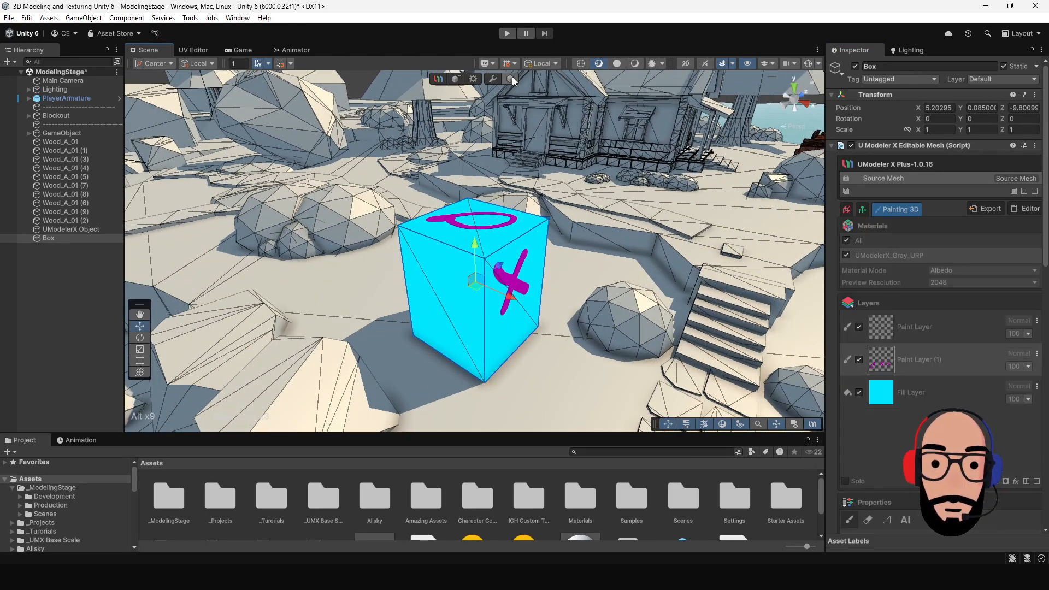
left_click(846, 210)
left_click(626, 310)
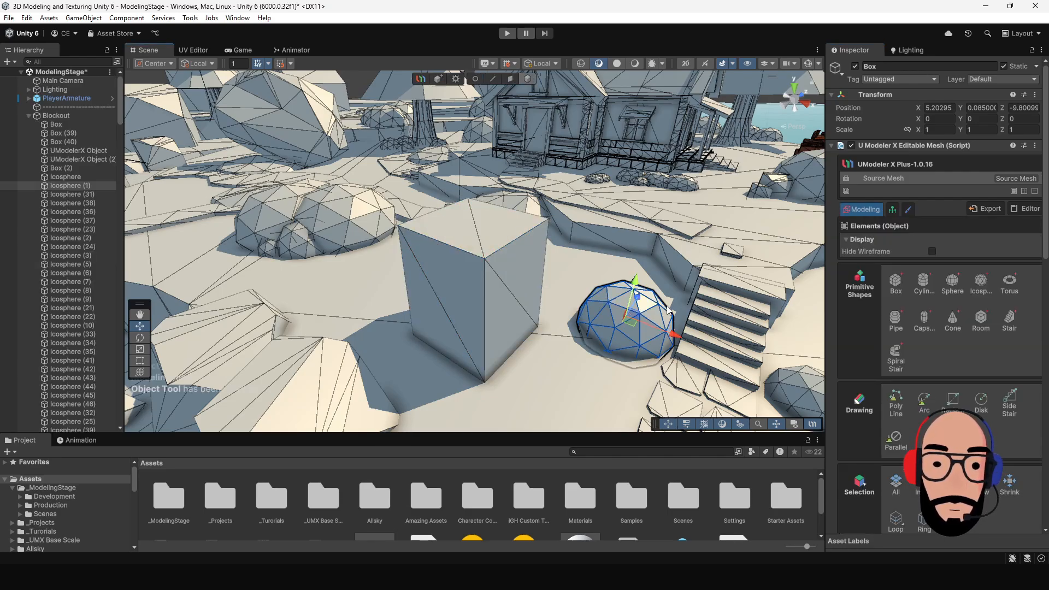
left_click_drag(667, 306, 459, 288, "alt")
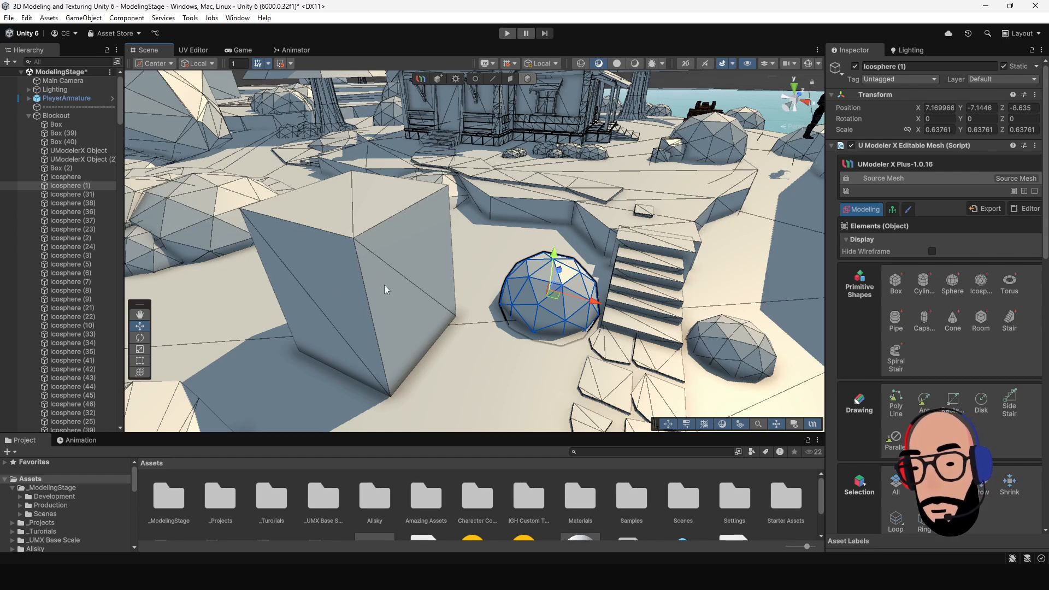
left_click(391, 254)
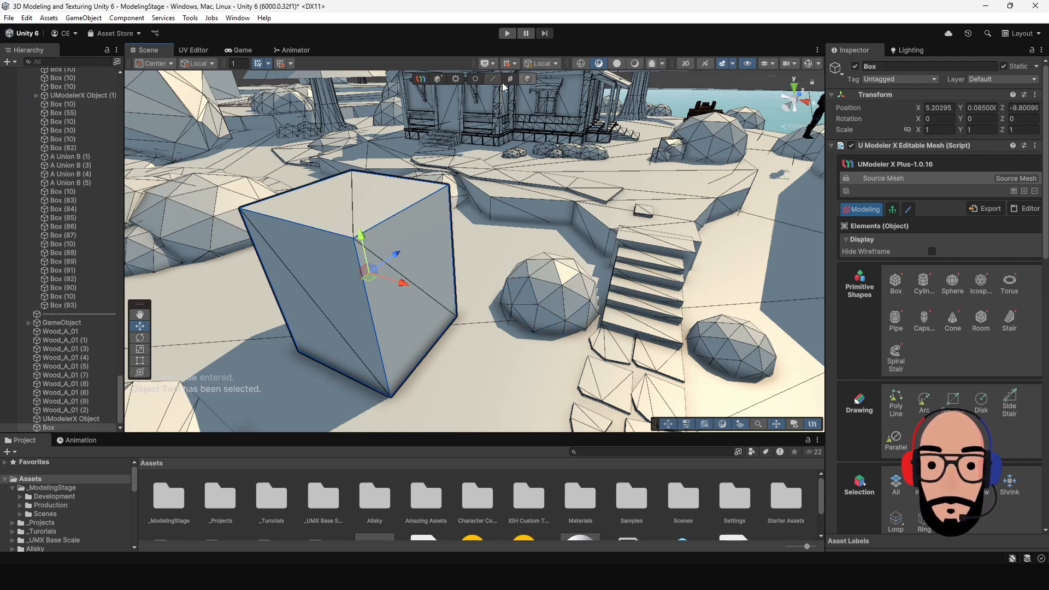
Step: Turn on the UModelerX_Gray_URP material toggle in the box's 3D painting settings and return to Modeling mode
left_click(913, 212)
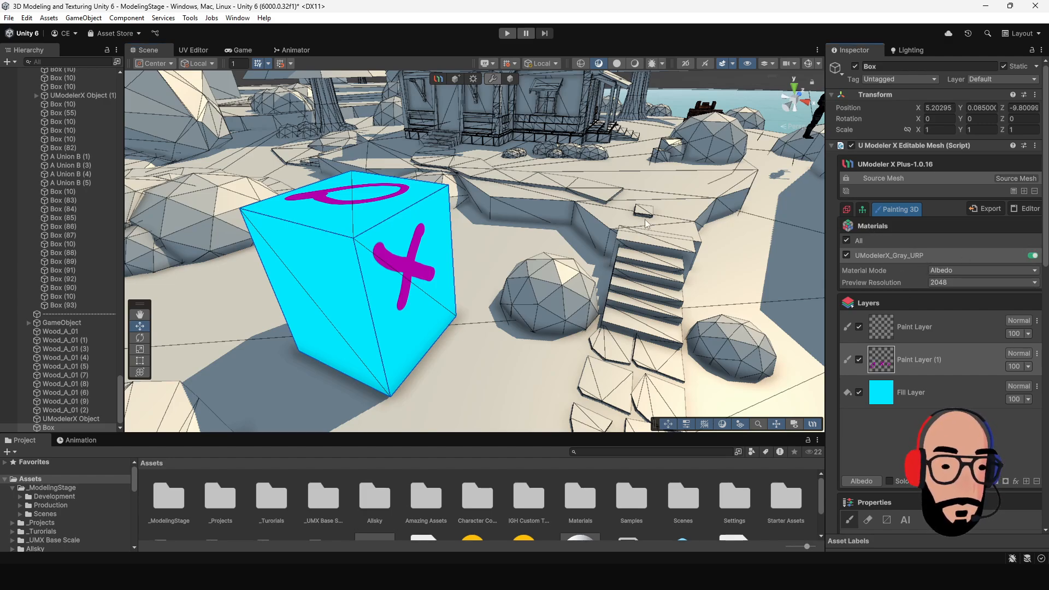
left_click(848, 211)
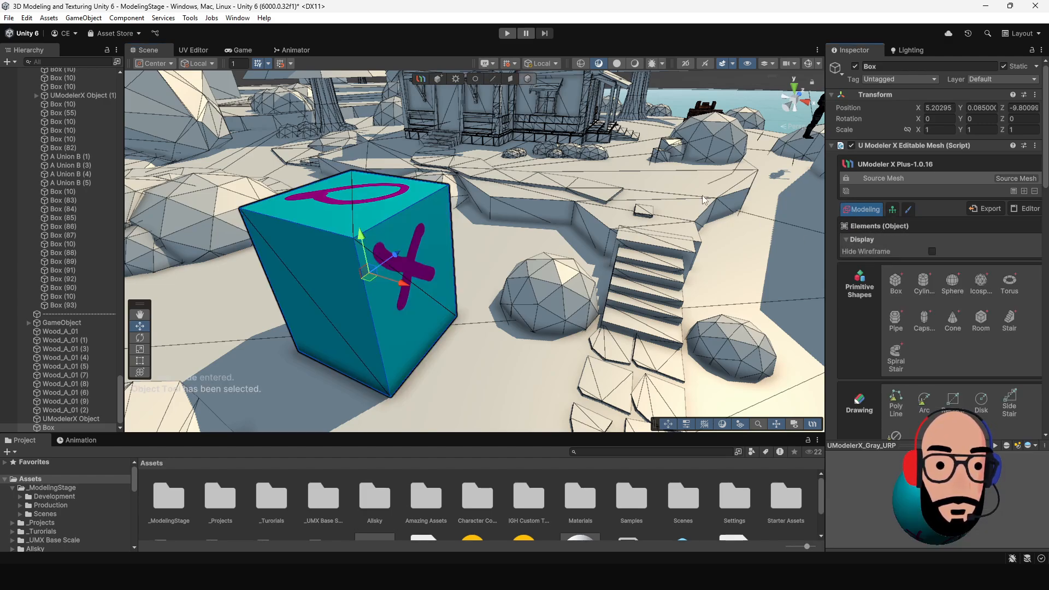
scroll(540, 280, "down", 3)
mouse_move(465, 224)
left_mouse_down("alt")
mouse_move(568, 224)
mouse_move(465, 222)
left_mouse_up("alt")
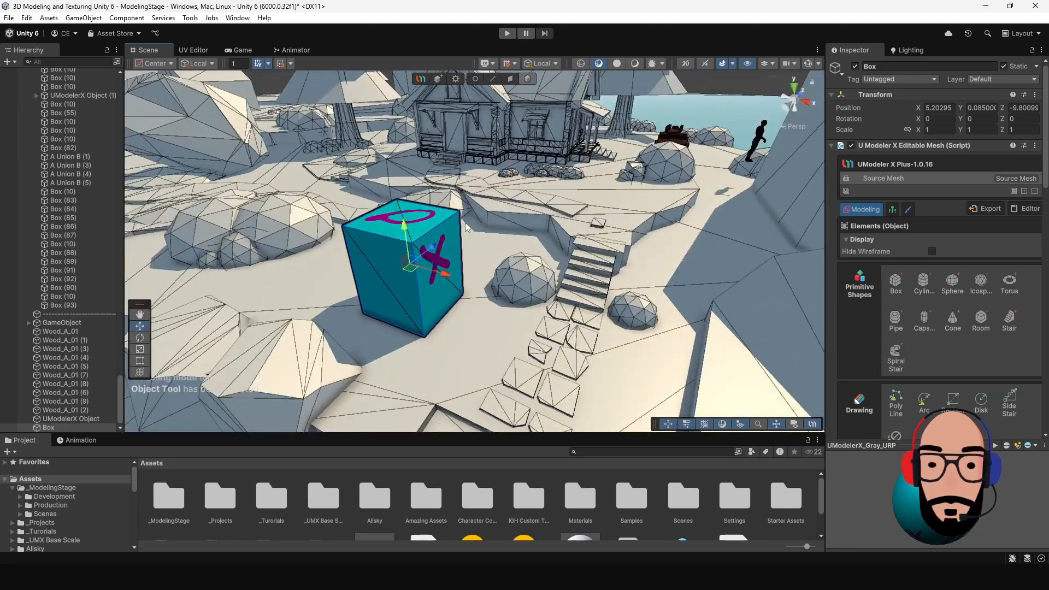
scroll(465, 228, "up", 2)
left_click_drag(480, 286, 466, 281, "alt")
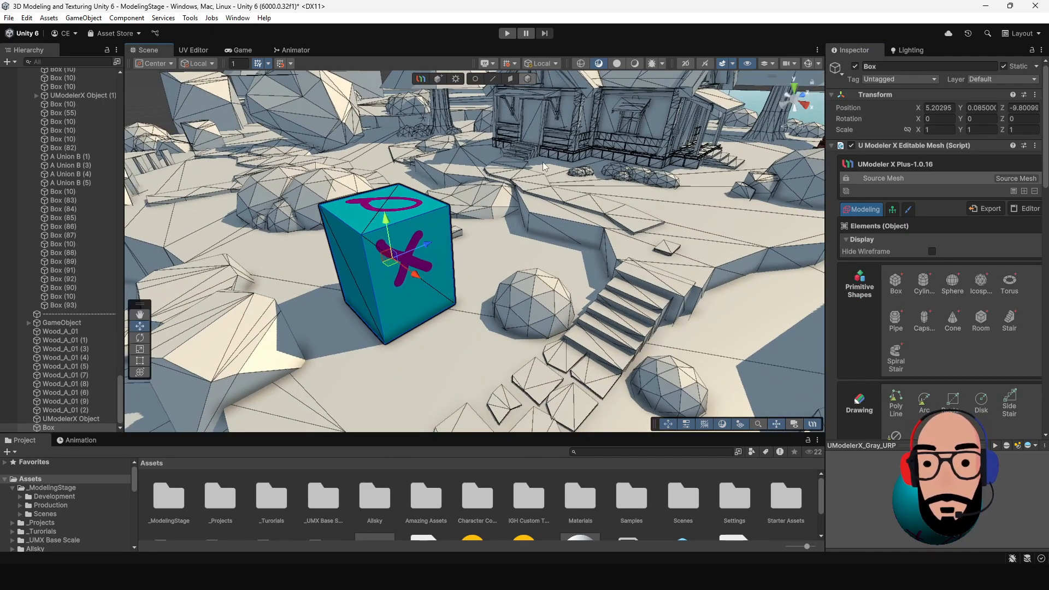
Step: Select neighbouring rocks instead of the box and inspect its painted faces from several angles
left_click(530, 293)
left_click_drag(615, 313, 550, 208, "alt")
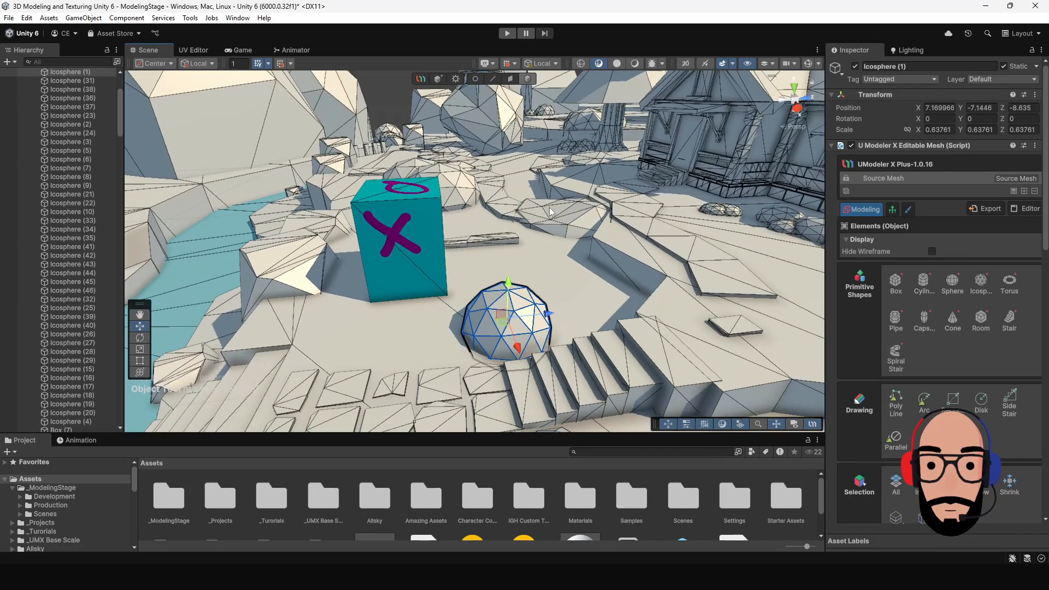
left_click(550, 208)
scroll(549, 284, "down", 3)
left_click_drag(549, 284, 765, 290, "alt")
left_click_drag(394, 273, 403, 242, "alt")
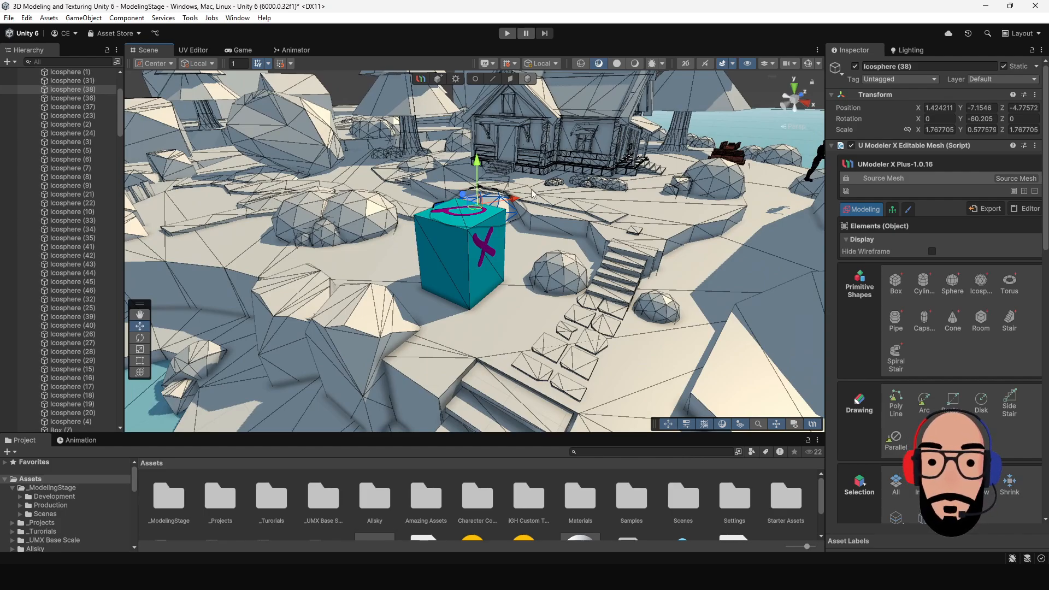
left_click_drag(403, 241, 447, 246, "alt")
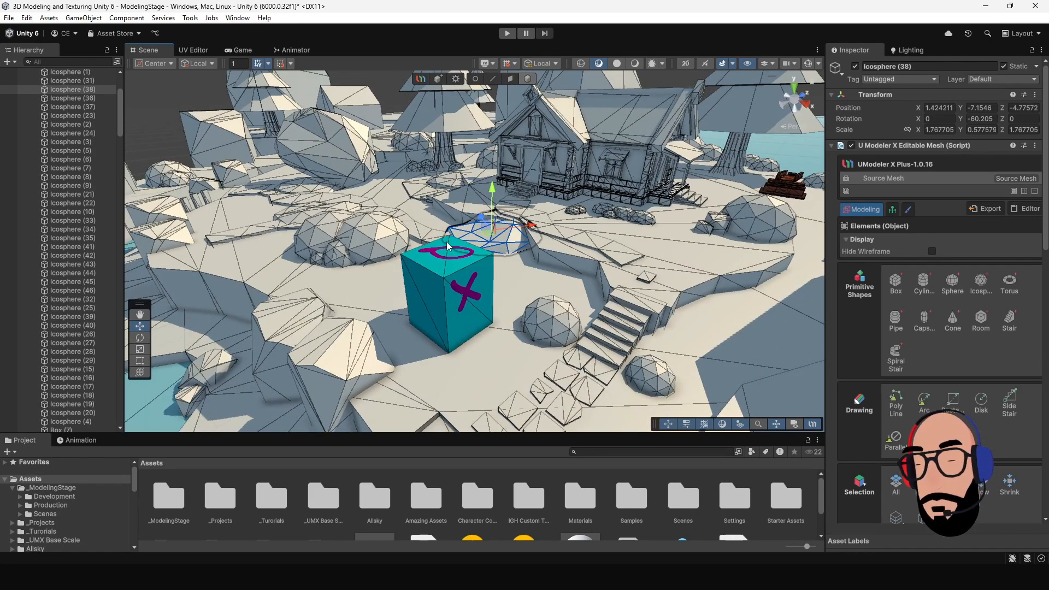
Step: Reselect the painted box and return to Painting 3D mode
left_click(450, 285)
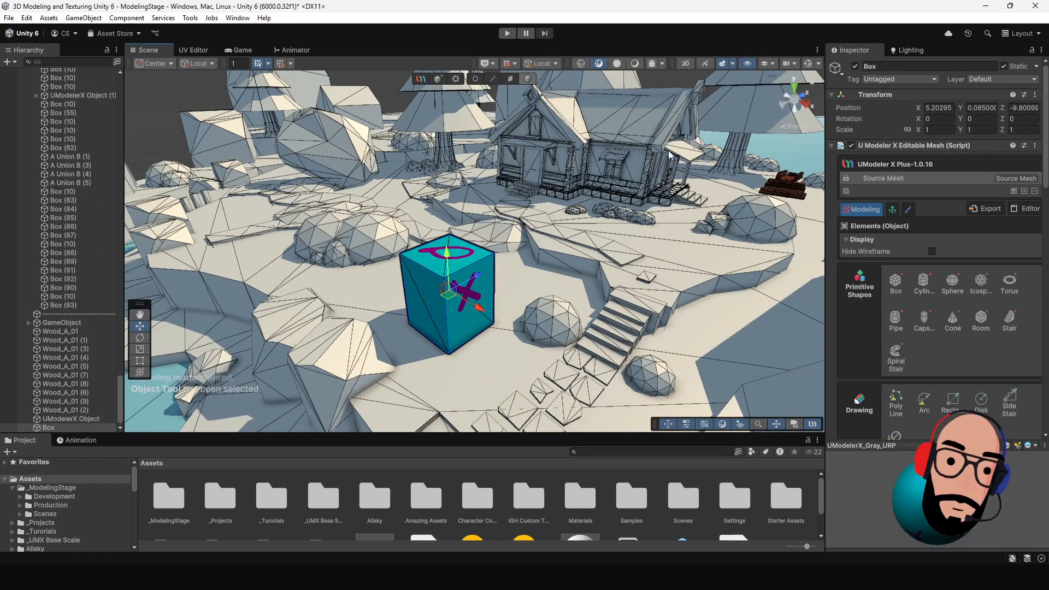
left_click(903, 210)
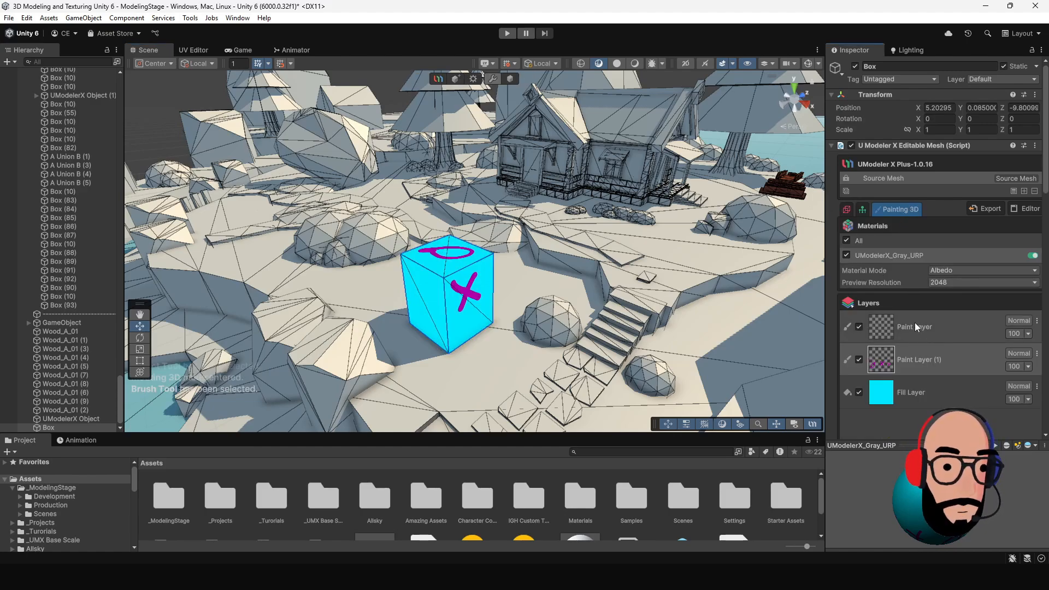
scroll(914, 323, "down", 3)
left_click_drag(417, 307, 446, 274, "alt")
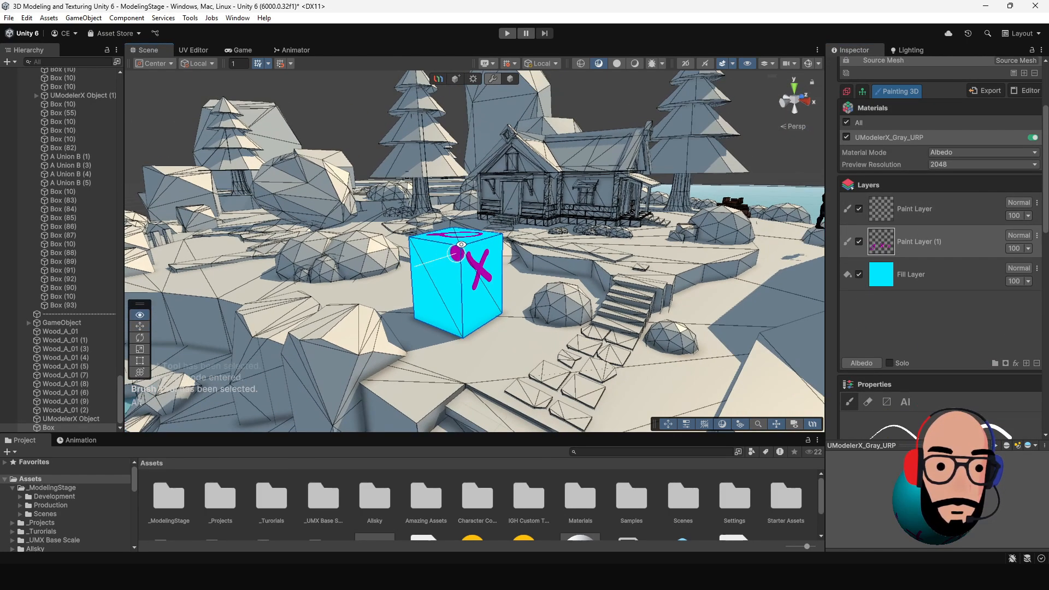
right_click_drag(446, 273, 492, 273, "alt")
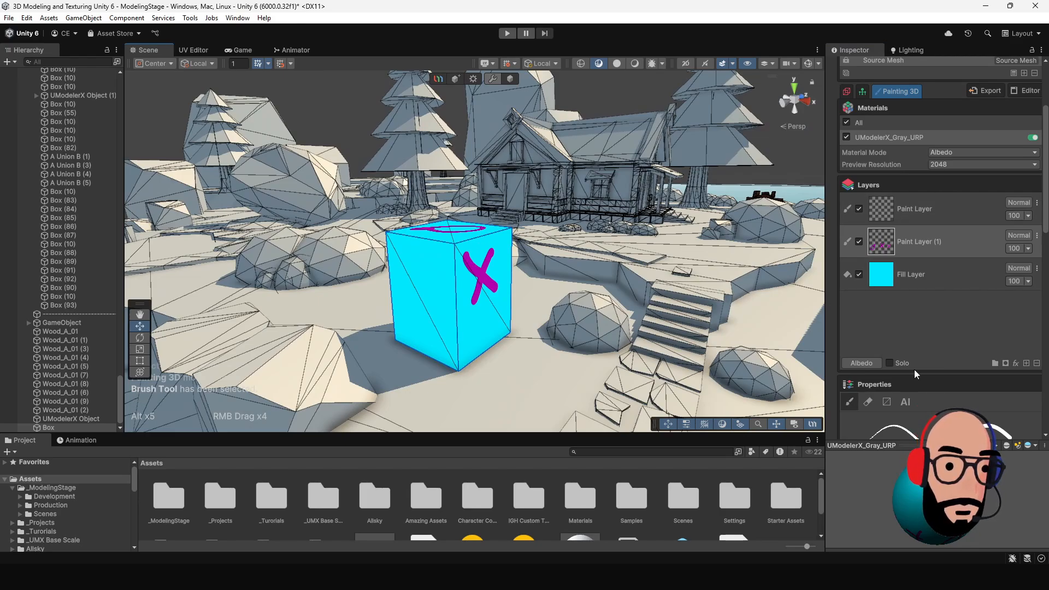
scroll(488, 273, "down", 2)
scroll(488, 273, "down", 1)
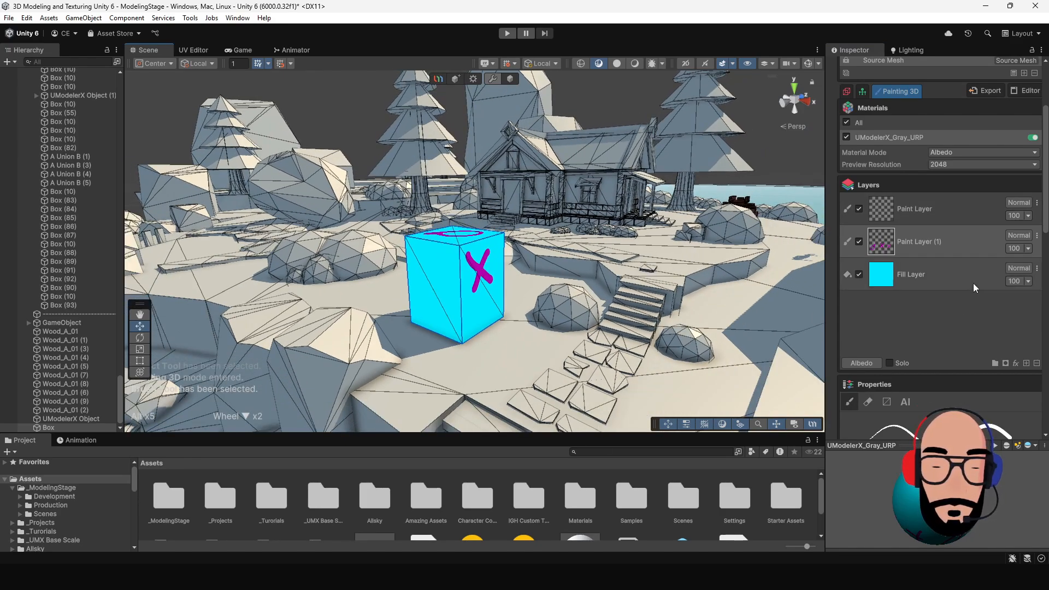
Step: Select the Albedo map source and export all maps, saving Box-Albedo.png in the Assets folder
scroll(901, 306, "down", 5)
scroll(900, 306, "up", 4)
scroll(900, 304, "down", 10)
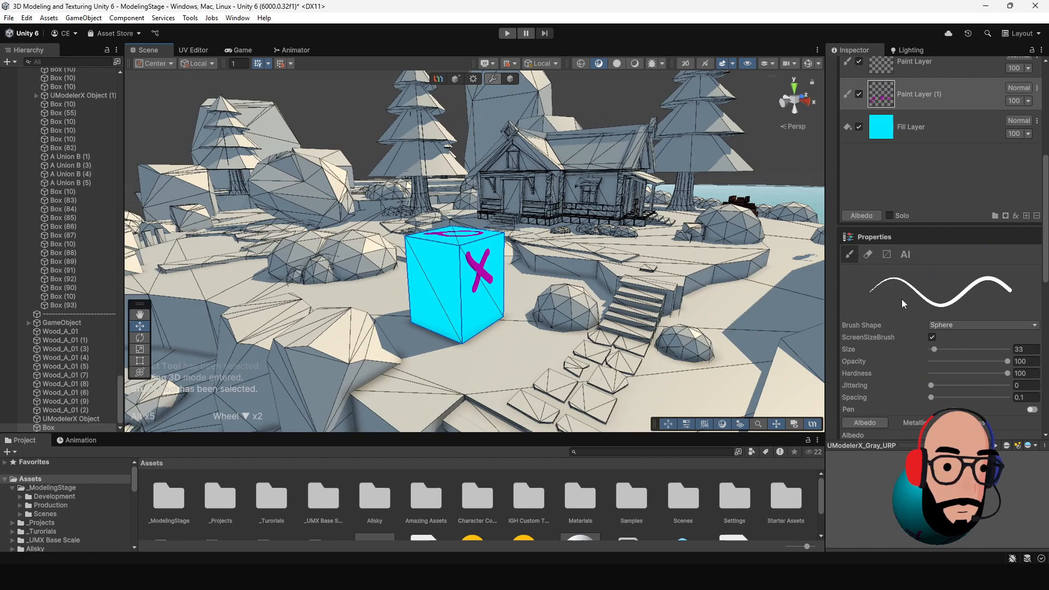
scroll(904, 302, "down", 2)
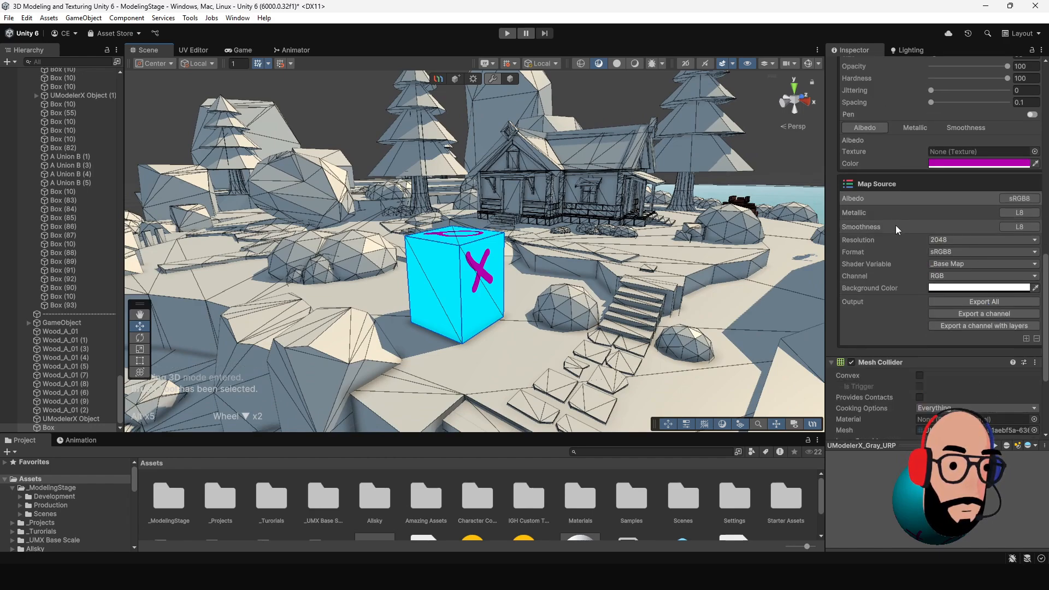
left_click(881, 198)
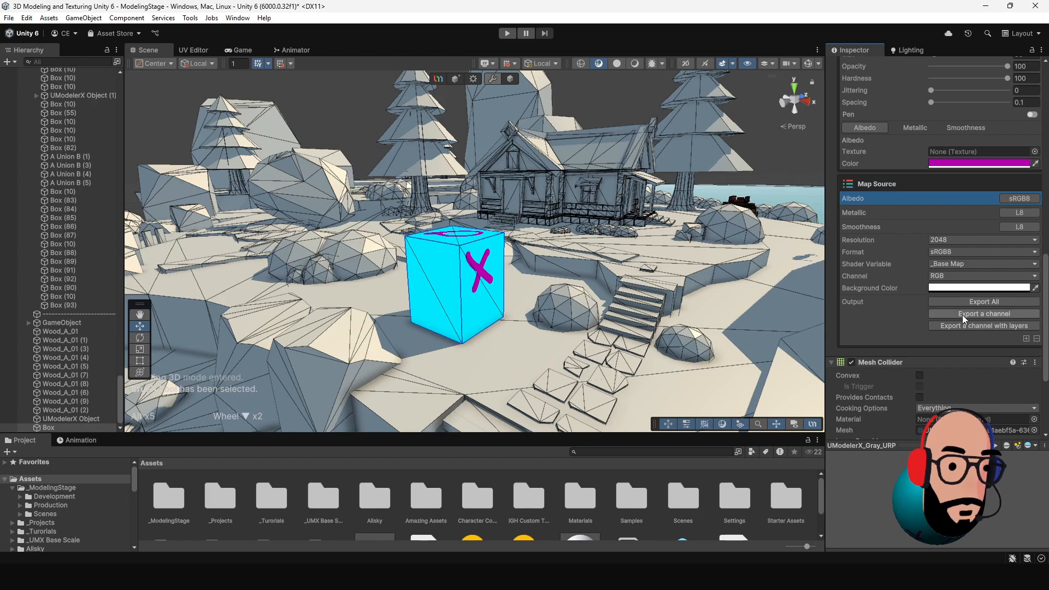
left_click(962, 300)
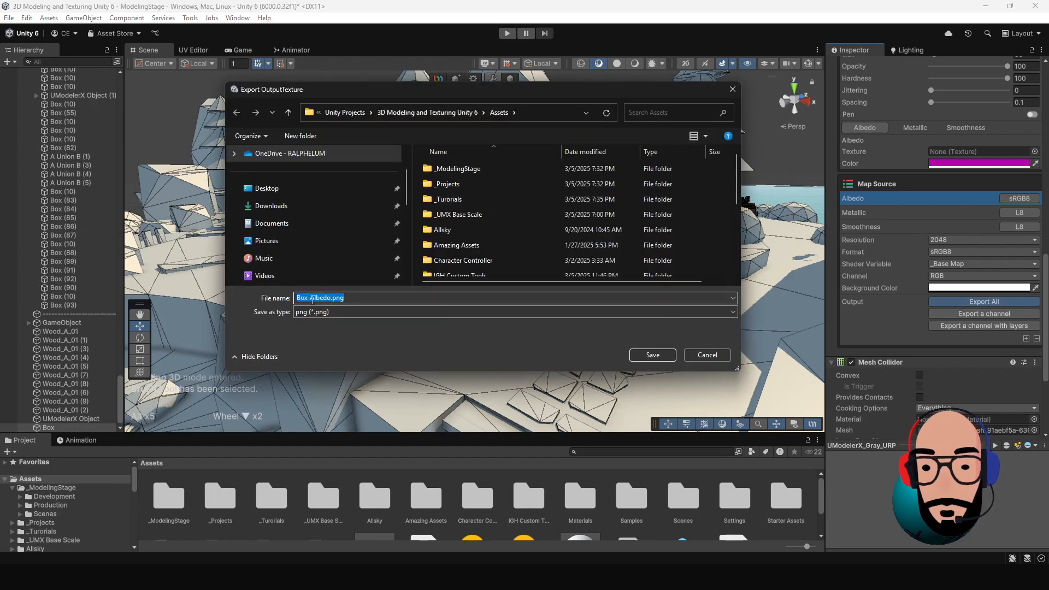
left_click(653, 355)
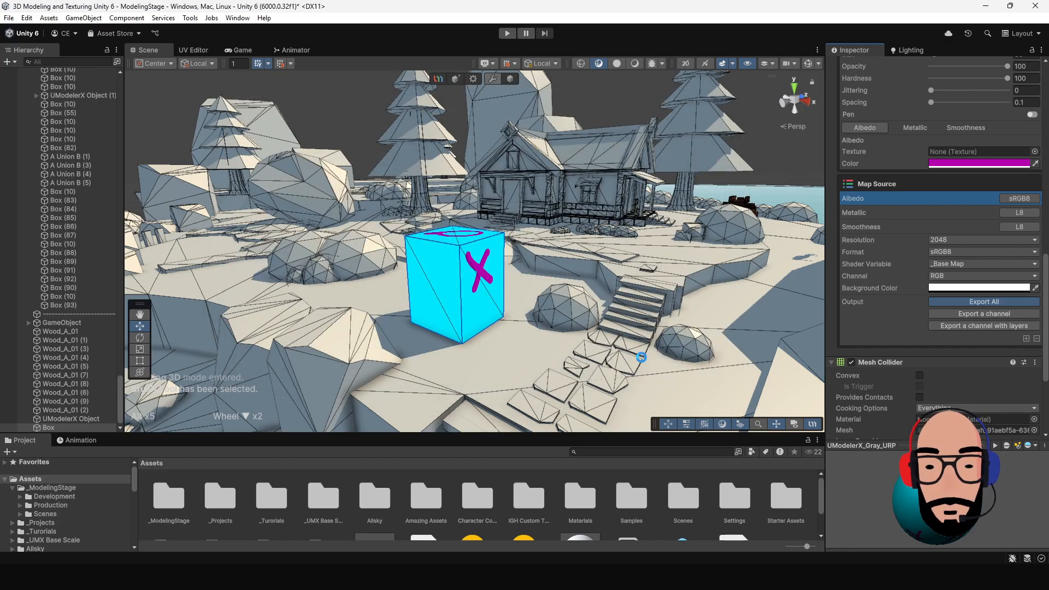
Step: Enlarge the asset browser and apply the Box-Albedo texture to the box in the scene
left_click_drag(512, 432, 512, 356)
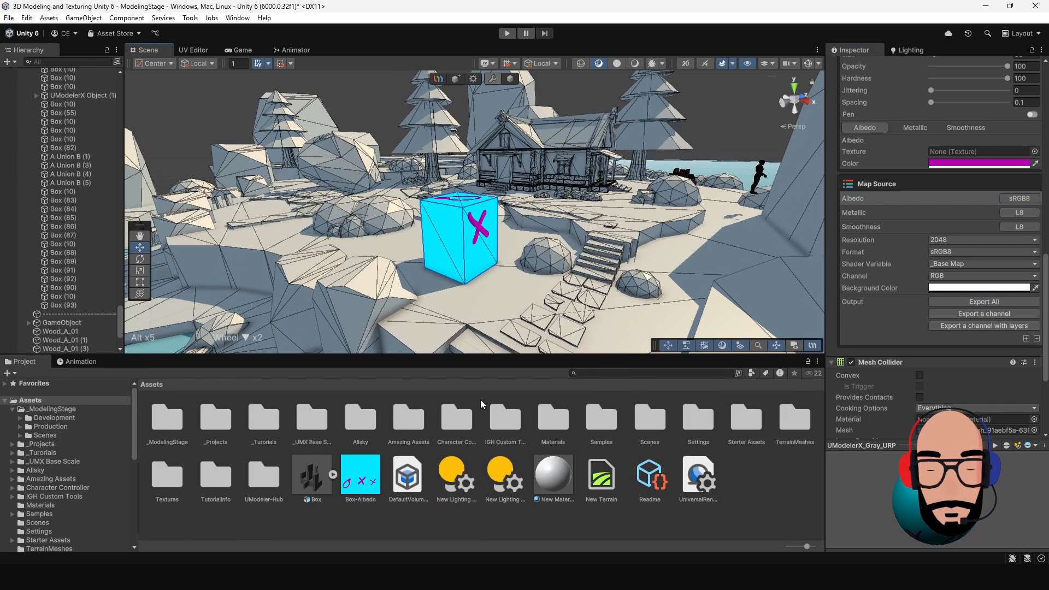
left_click(360, 474)
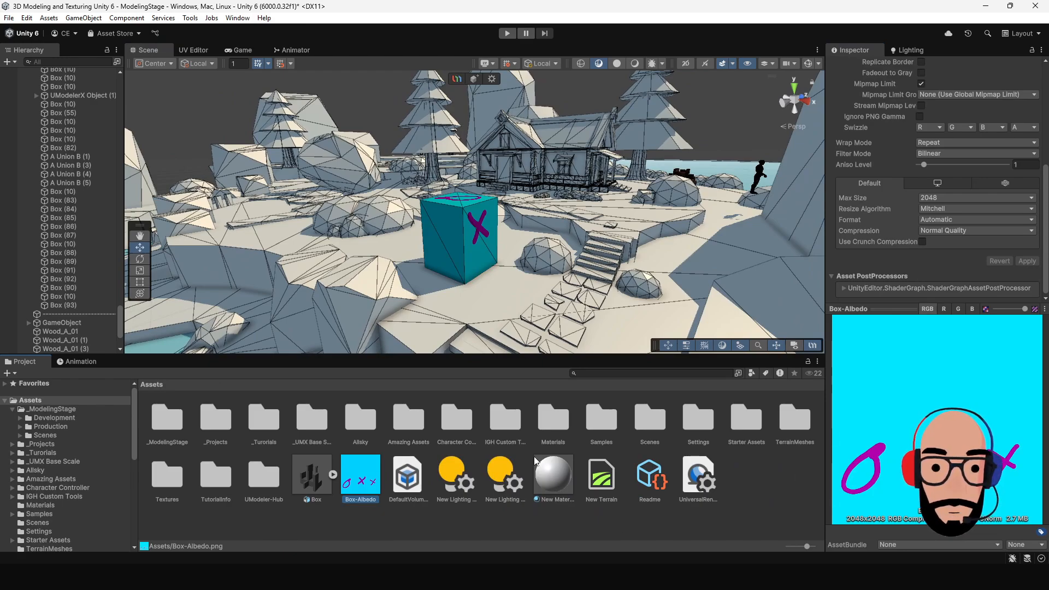
left_click_drag(361, 474, 473, 253)
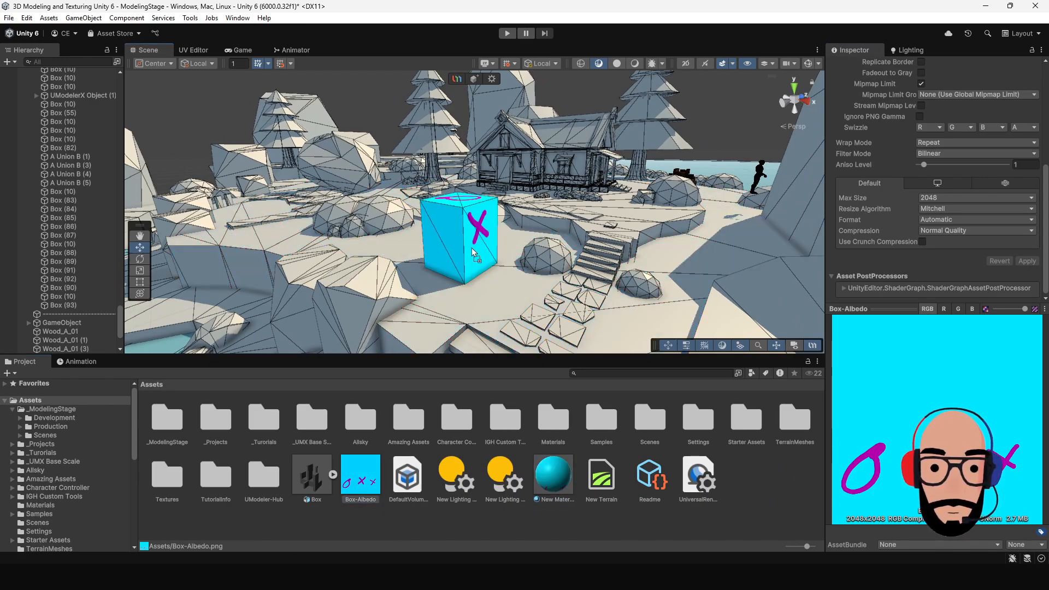
Step: Examine New Material's surface inputs and locate the texture assigned to its Base Map
left_click(554, 473)
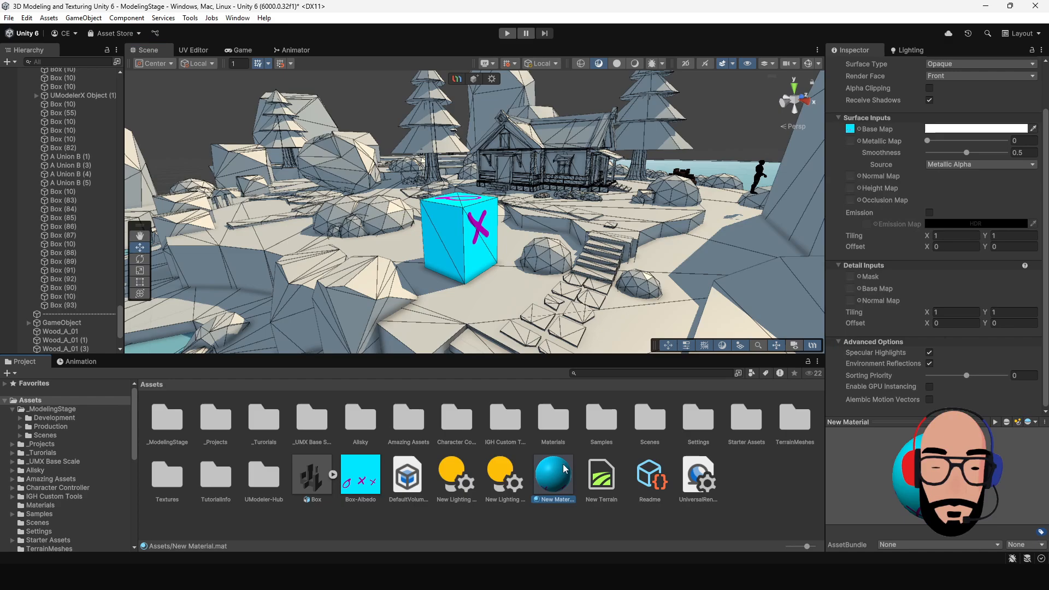
scroll(896, 186, "up", 2)
scroll(894, 185, "up", 1)
left_click(850, 181)
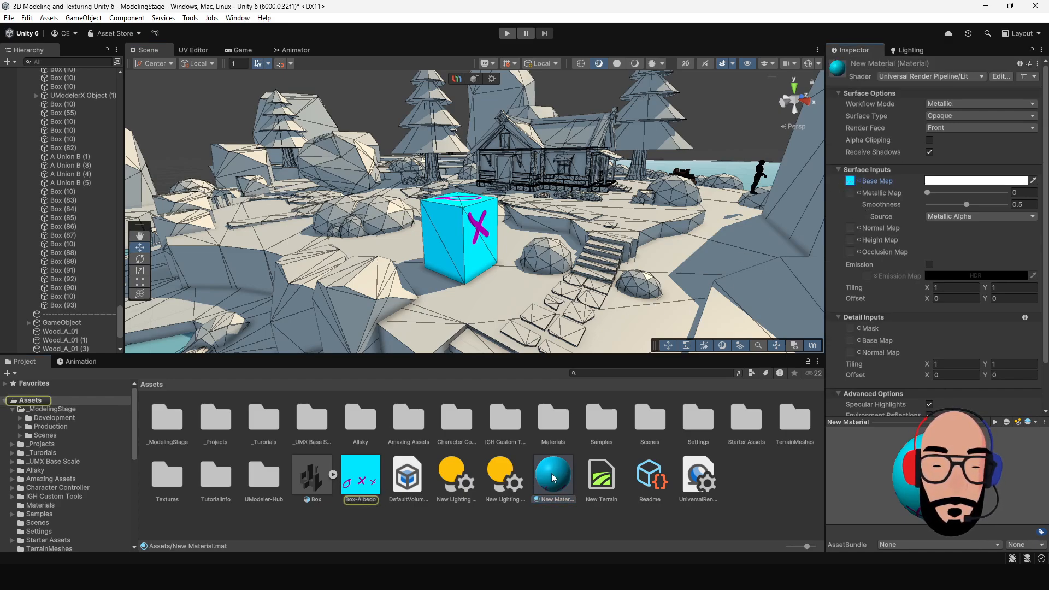
left_click_drag(522, 201, 495, 255, "alt")
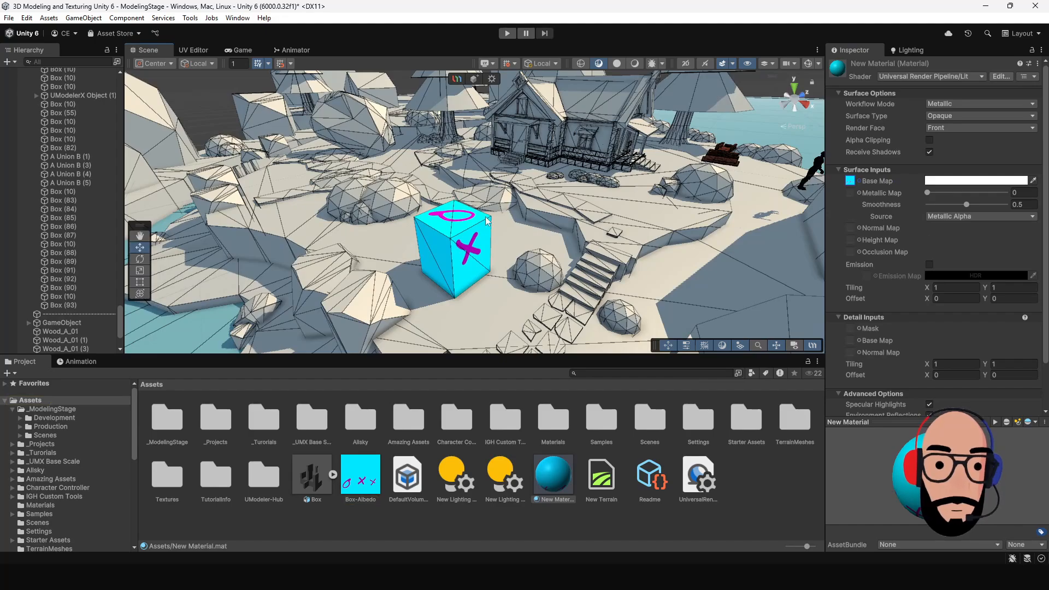
Step: Turn off the box's UModelerX_Gray_URP material toggle in 3D painting and return to Modeling mode
left_click(446, 238)
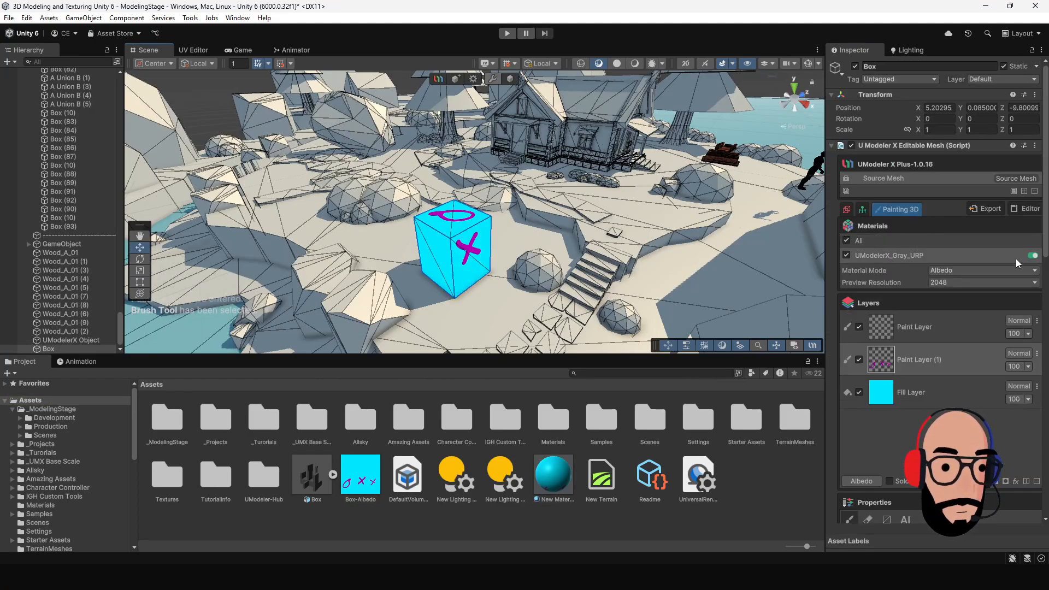
left_click(1032, 255)
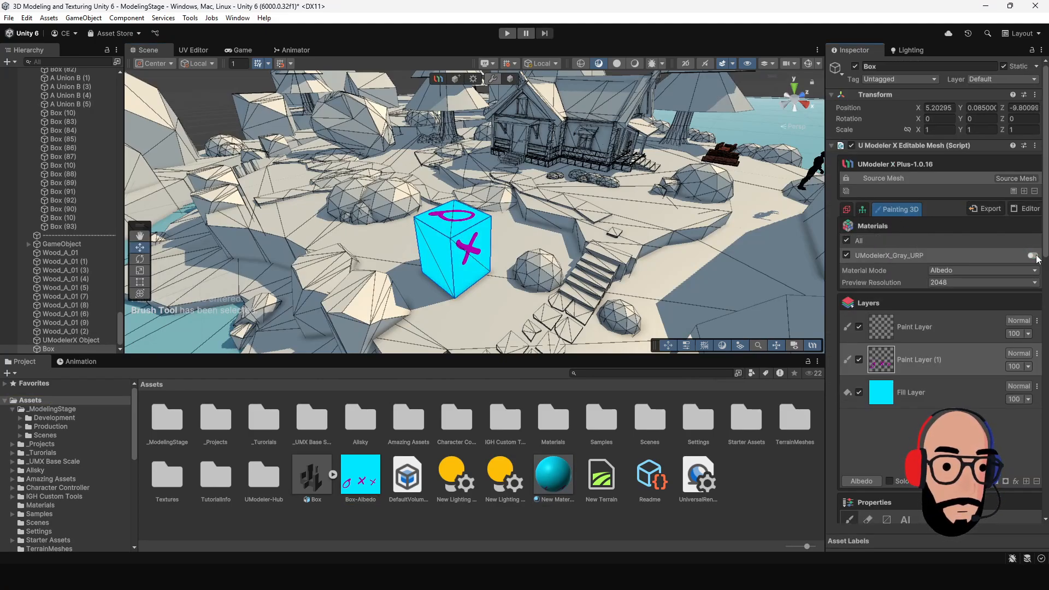
left_click(847, 209)
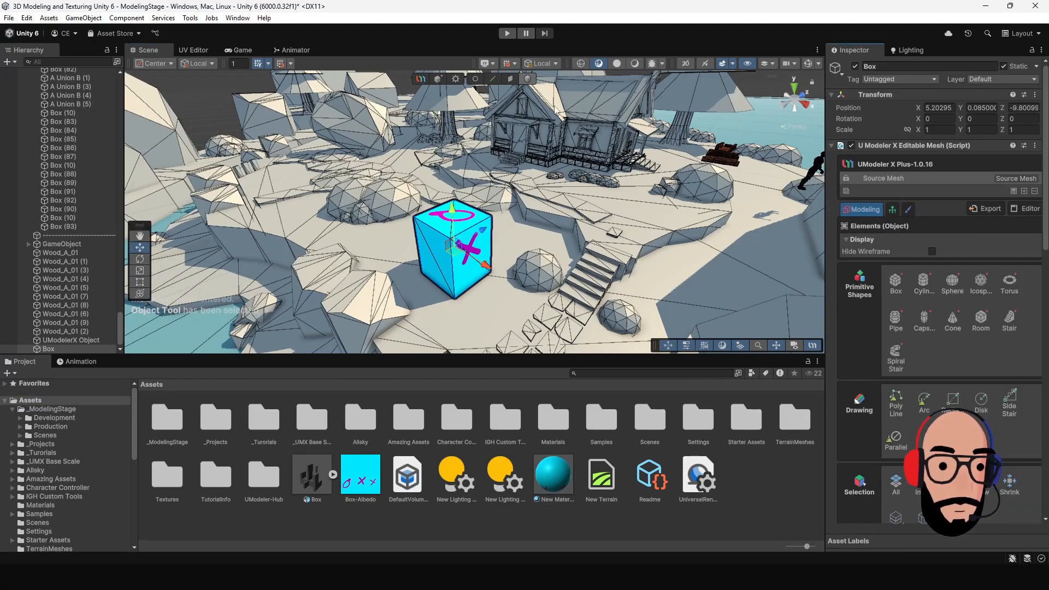
Step: View the deselected textured box in another scene draw mode, restore the shaded wireframe view, and reselect the box
left_click(230, 109)
mouse_move(476, 281)
left_mouse_down("alt")
mouse_move(513, 200)
mouse_move(491, 235)
left_mouse_up("alt")
scroll(513, 200, "up", 3)
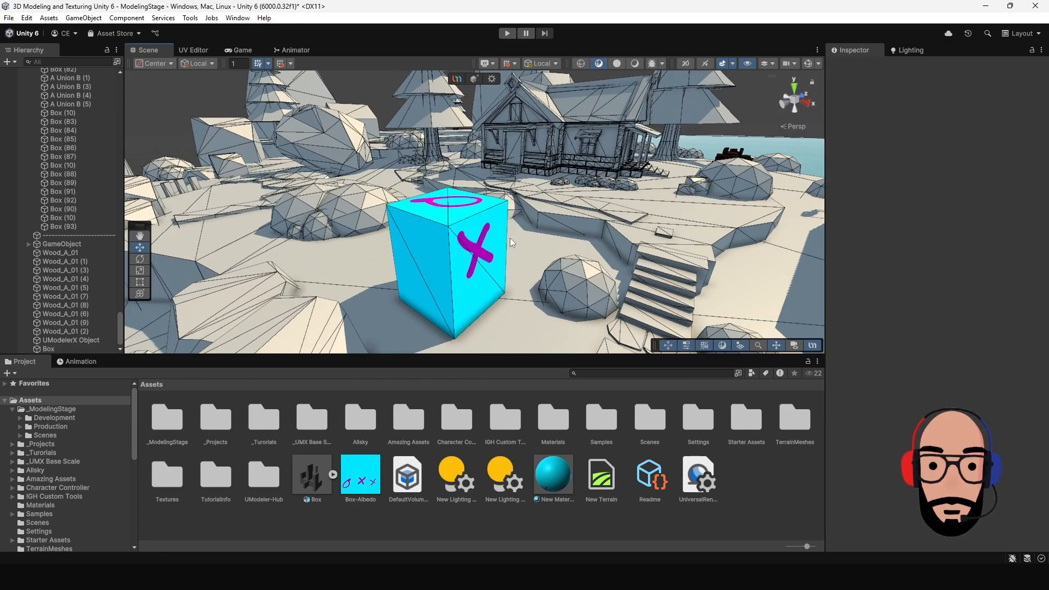
left_click(635, 63)
mouse_move(616, 246)
left_mouse_down("alt")
mouse_move(590, 268)
mouse_move(470, 311)
mouse_move(514, 210)
mouse_move(501, 195)
mouse_move(470, 240)
mouse_move(482, 243)
left_mouse_up("alt")
left_click(599, 63)
left_click(458, 232)
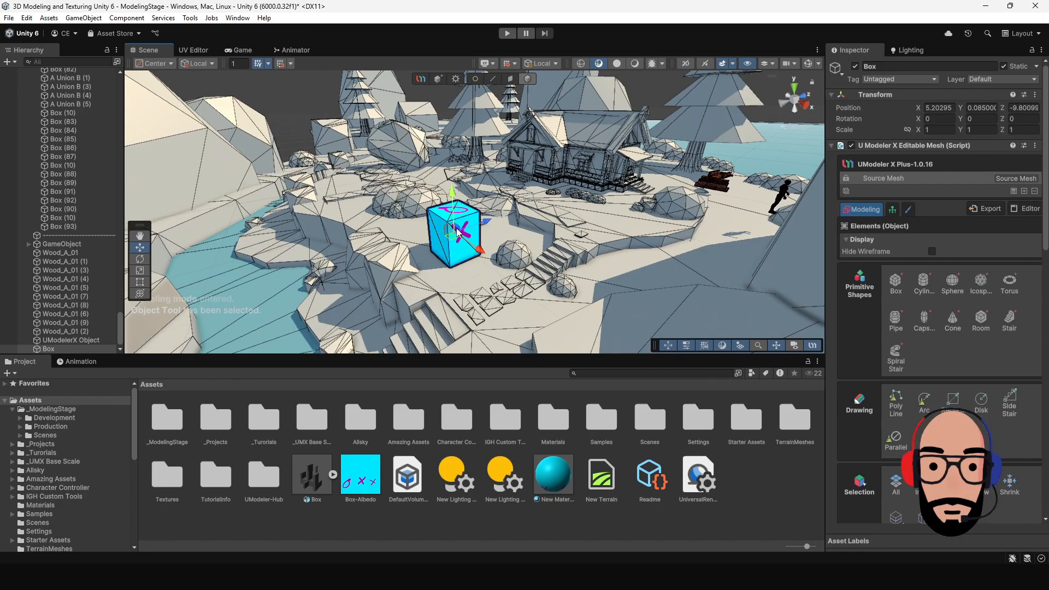